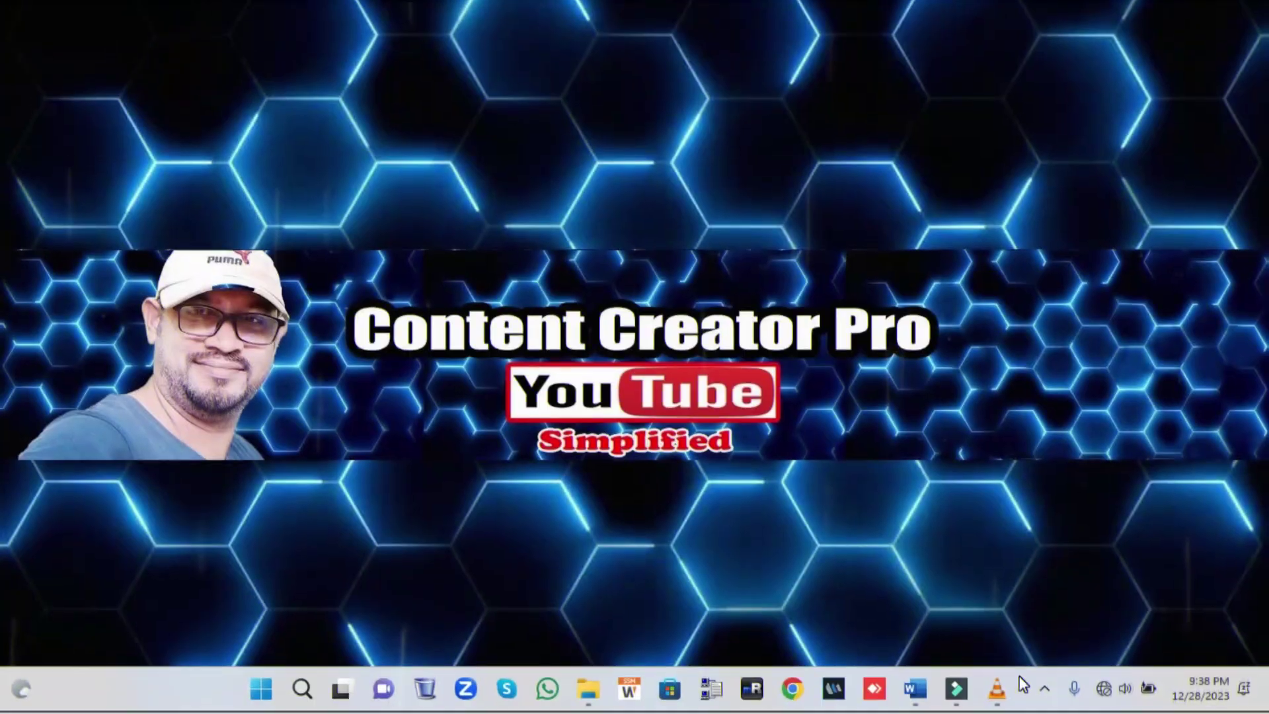
Step: Open Task Manager and display its Performance page to check resource usage
right_click(1022, 673)
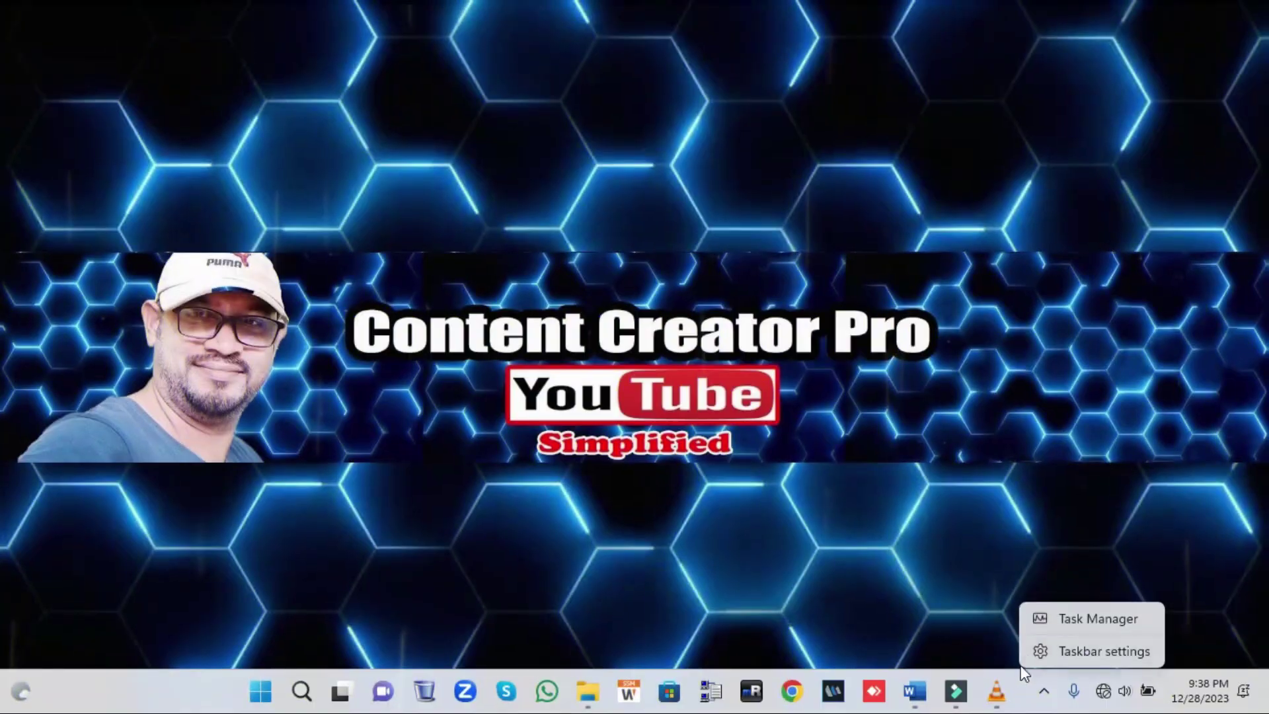
click(1064, 611)
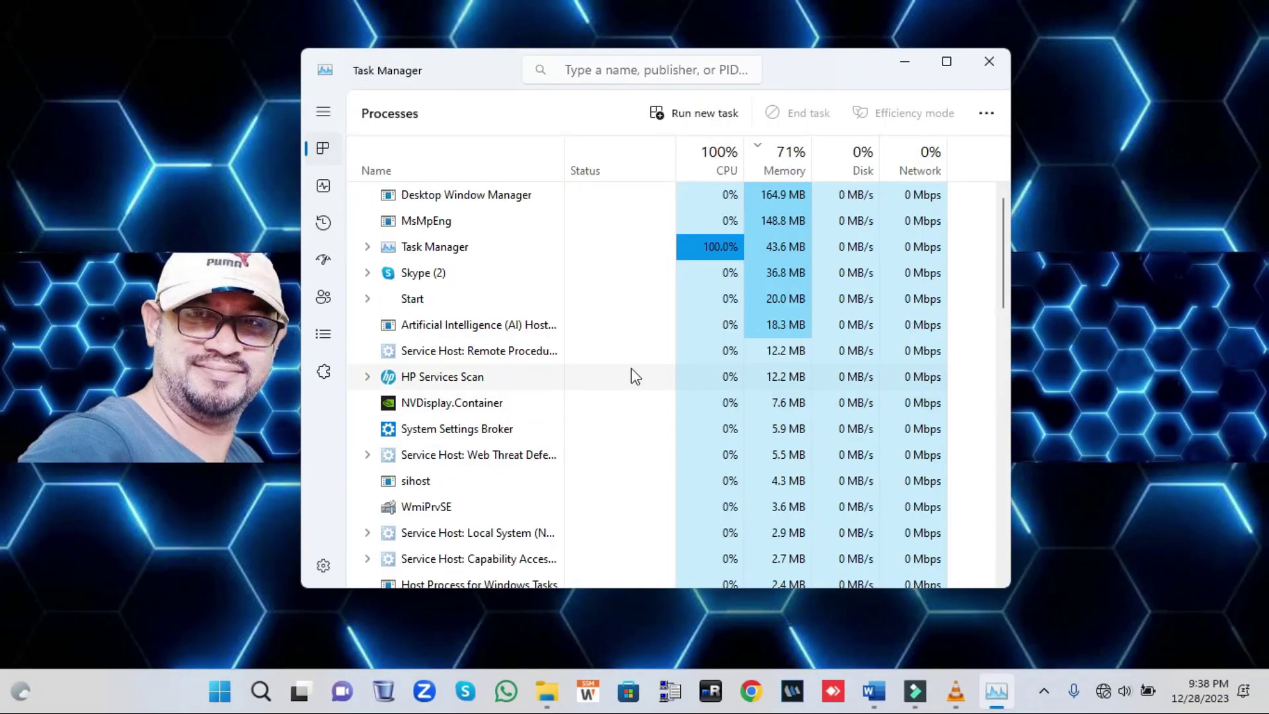
click(323, 186)
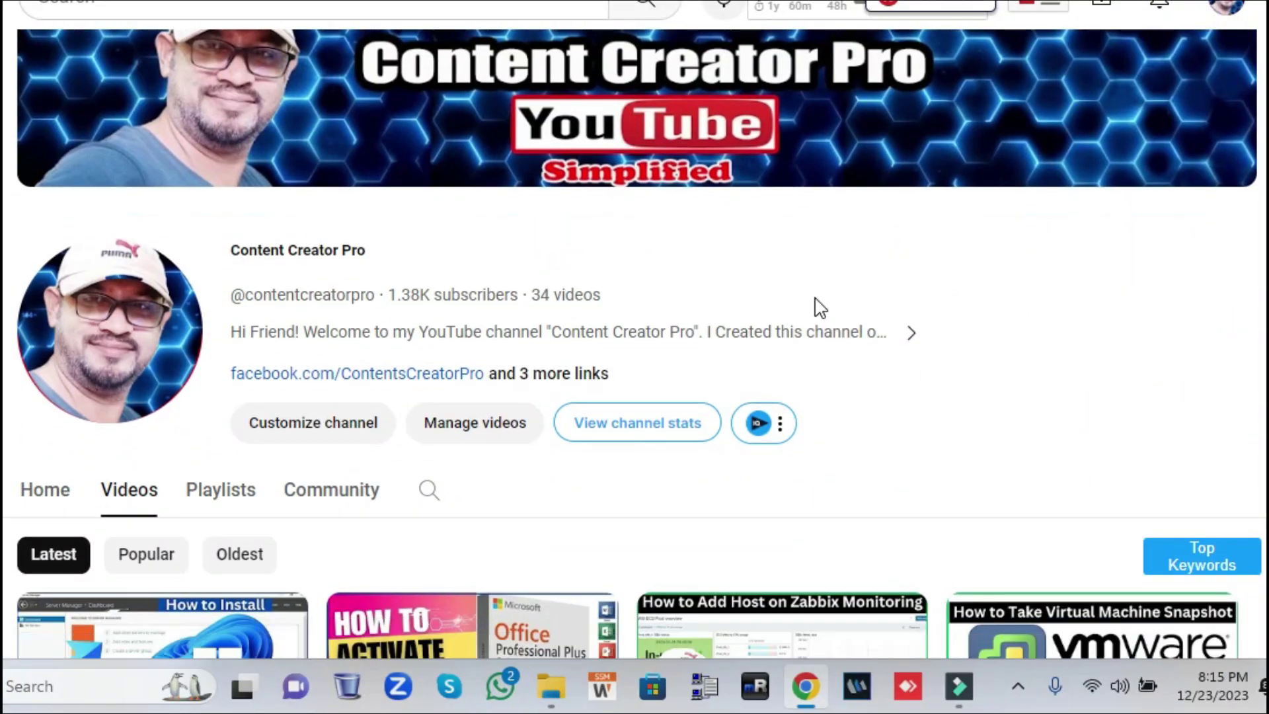
Step: Browse through the uploaded videos on the Content Creator Pro YouTube channel
scroll(819, 307, down, 7)
scroll(773, 311, down, 8)
scroll(793, 330, down, 9)
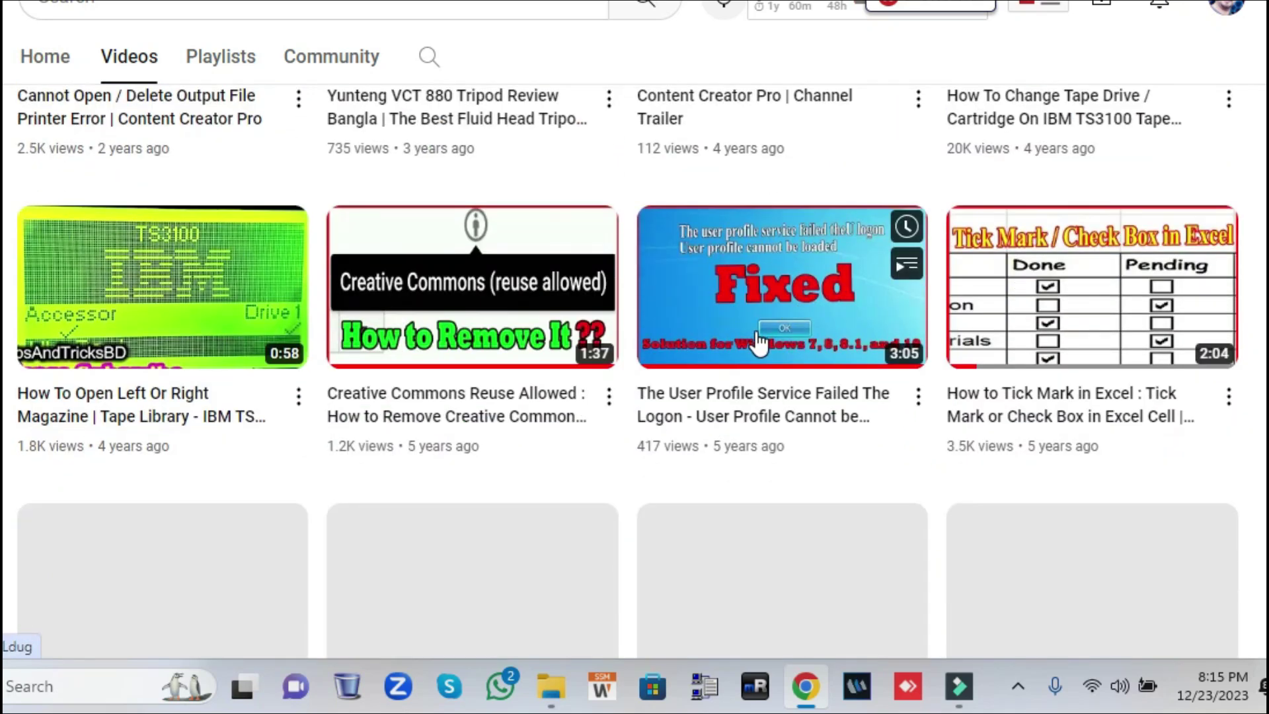
scroll(758, 342, down, 4)
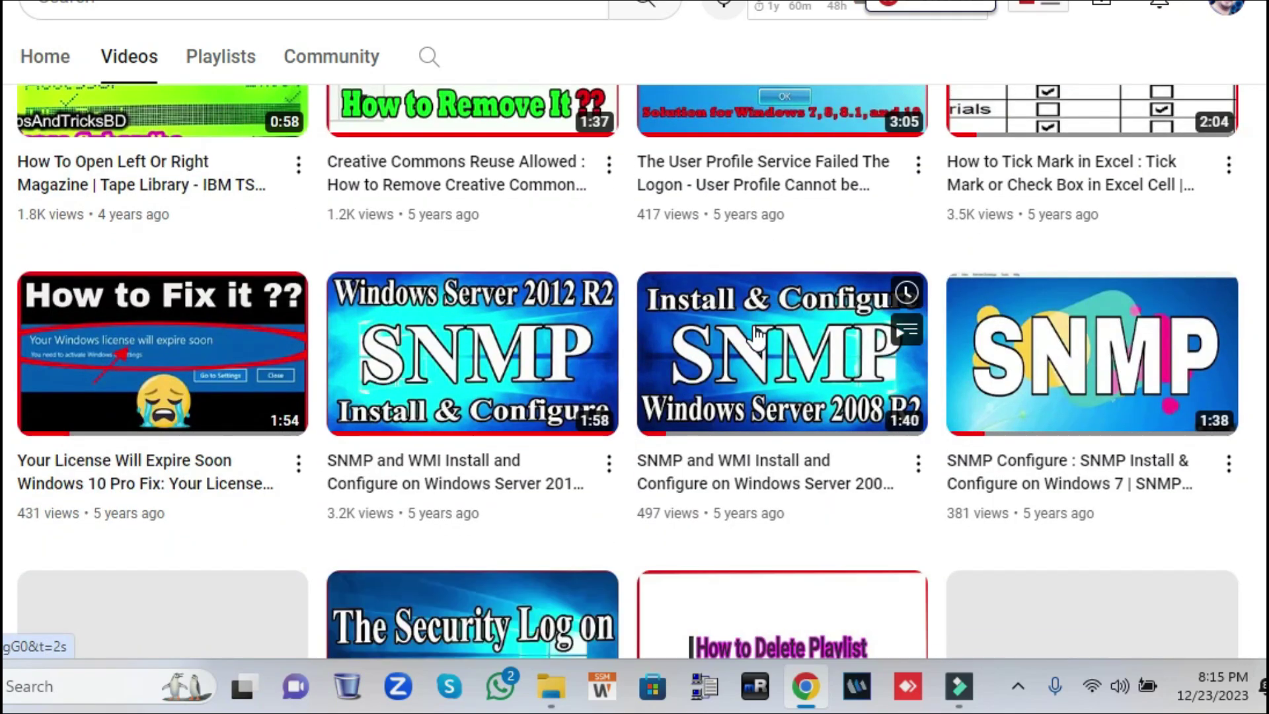
scroll(757, 337, down, 5)
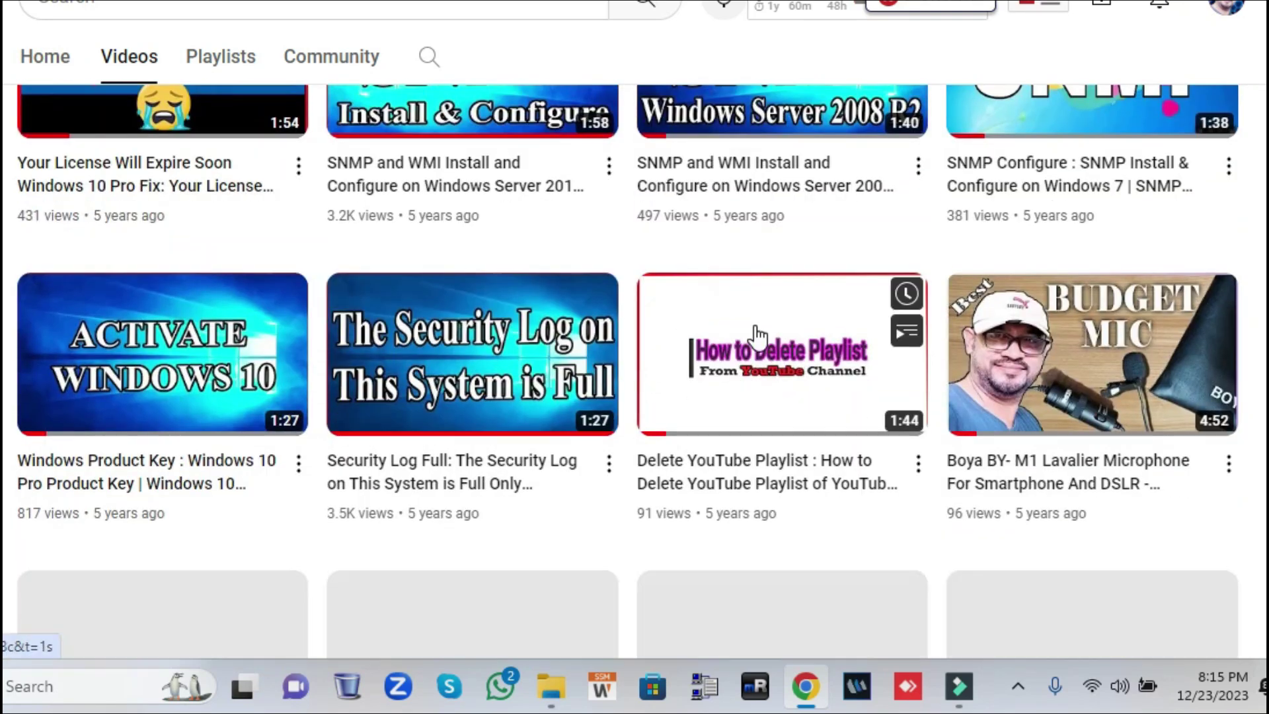
scroll(757, 333, down, 6)
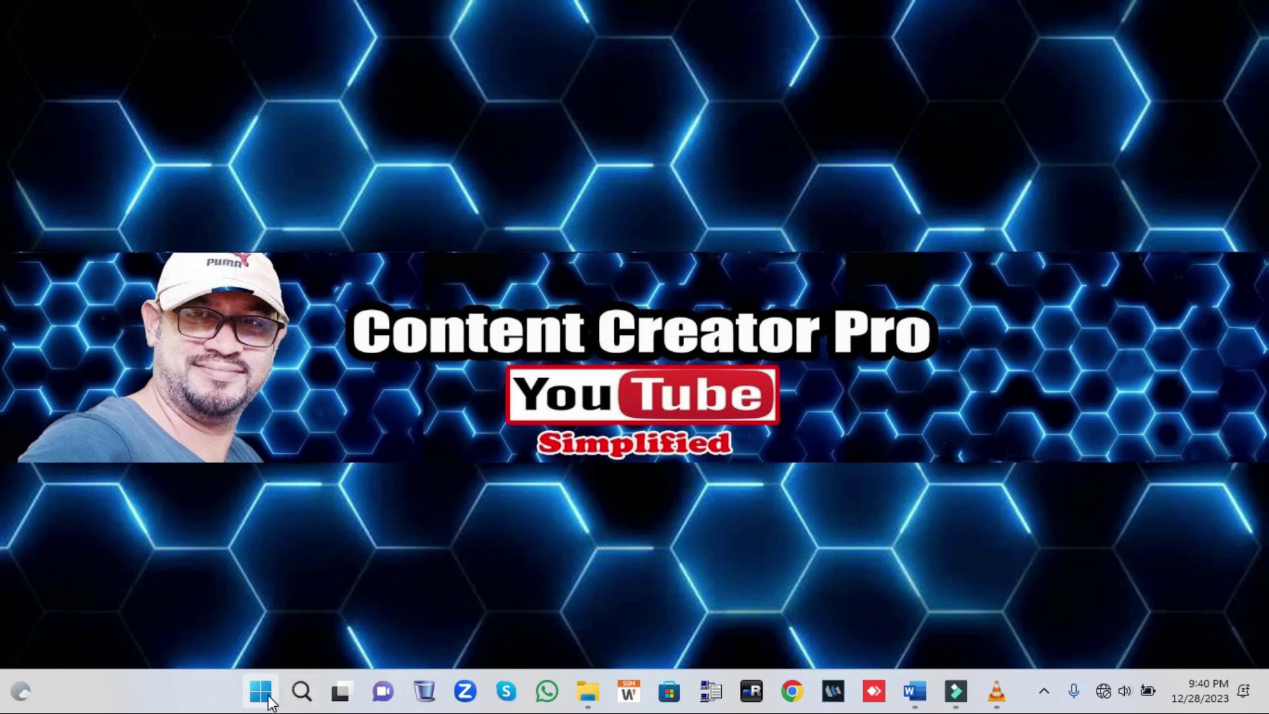
Step: Search Windows for "serv" and open the Services app
click(262, 694)
text(serv)
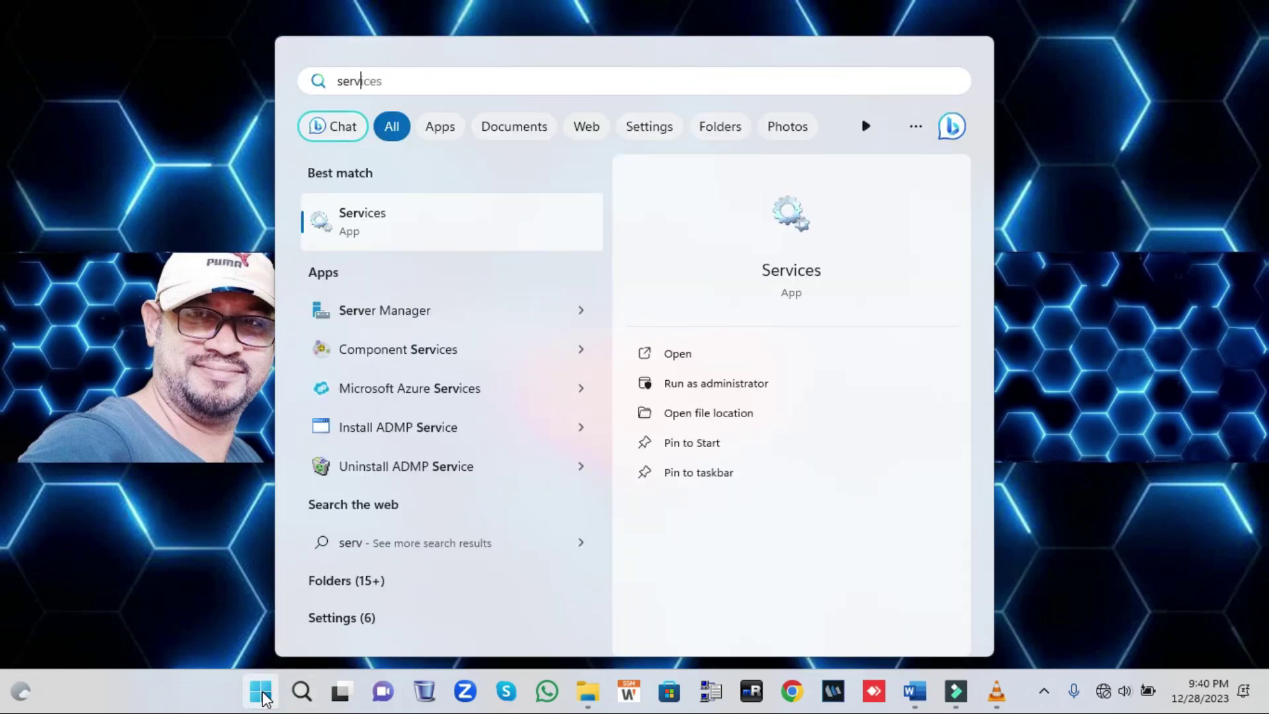
click(367, 220)
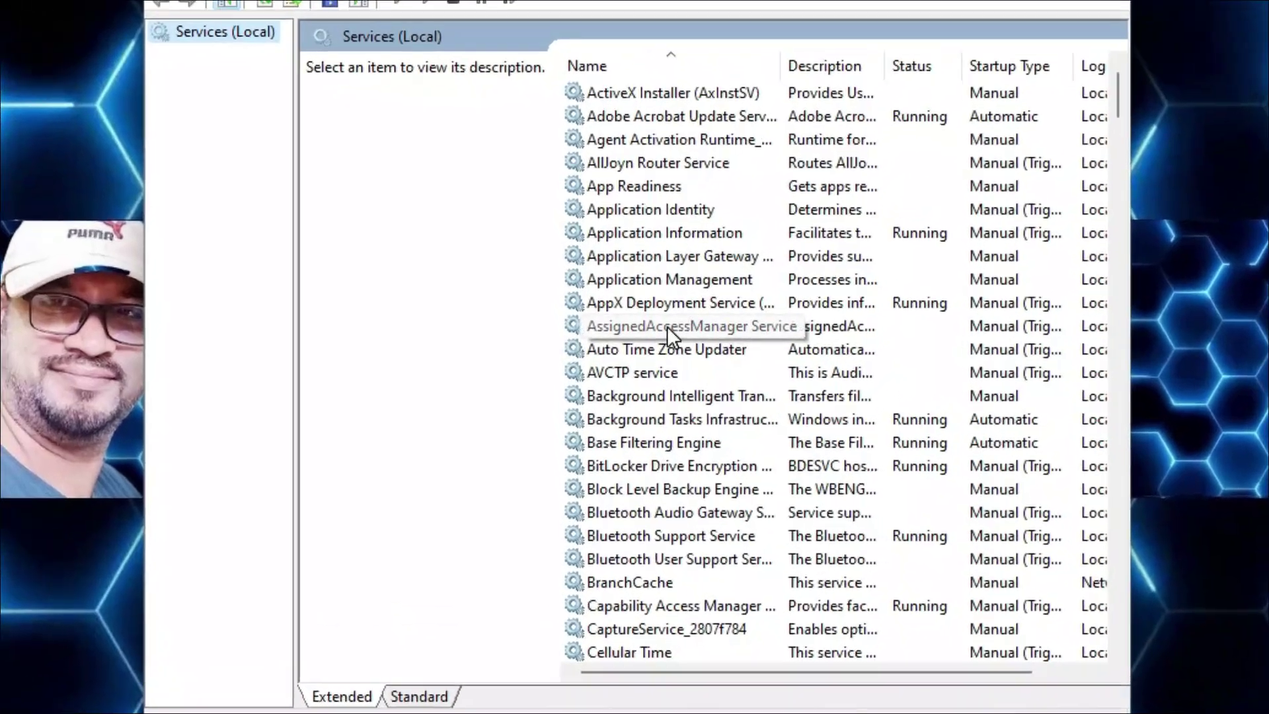
Step: Look through the services list and read the descriptions of Background Intelligent Transfer Service and Application Layer Gateway Service
scroll(661, 337, down, 2)
scroll(661, 344, up, 2)
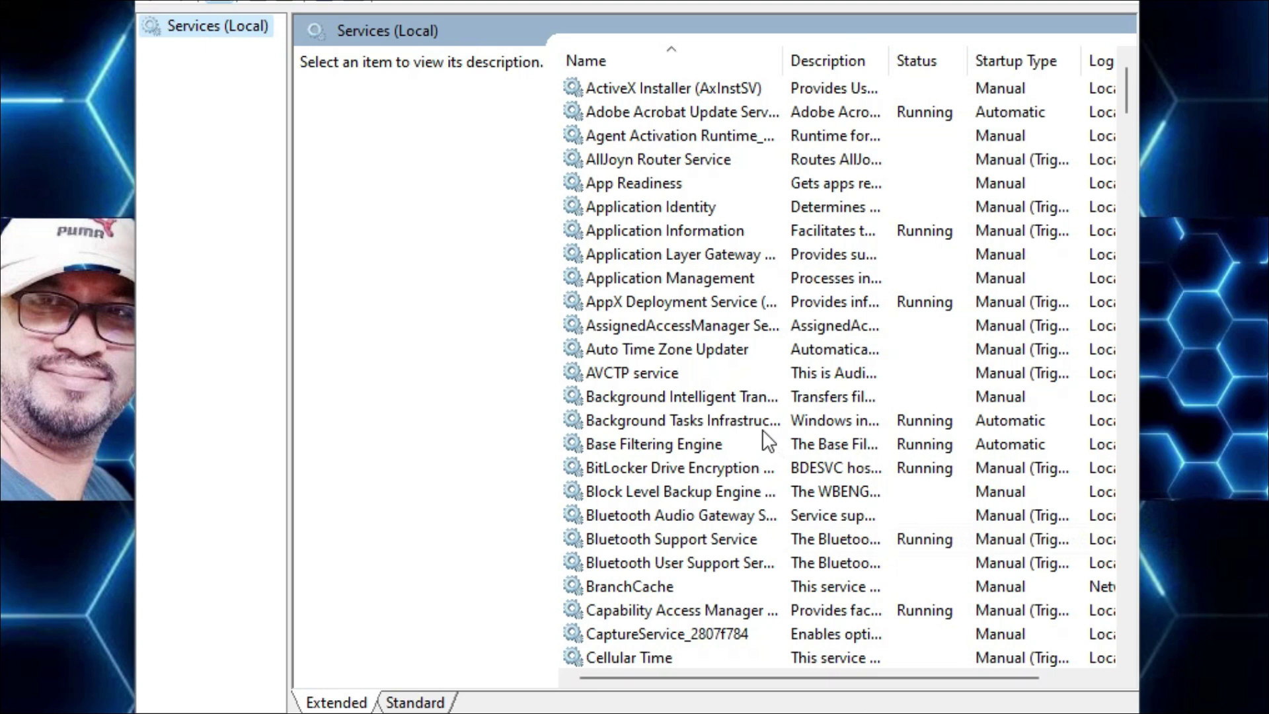
scroll(767, 258, down, 2)
click(766, 256)
scroll(732, 288, down, 2)
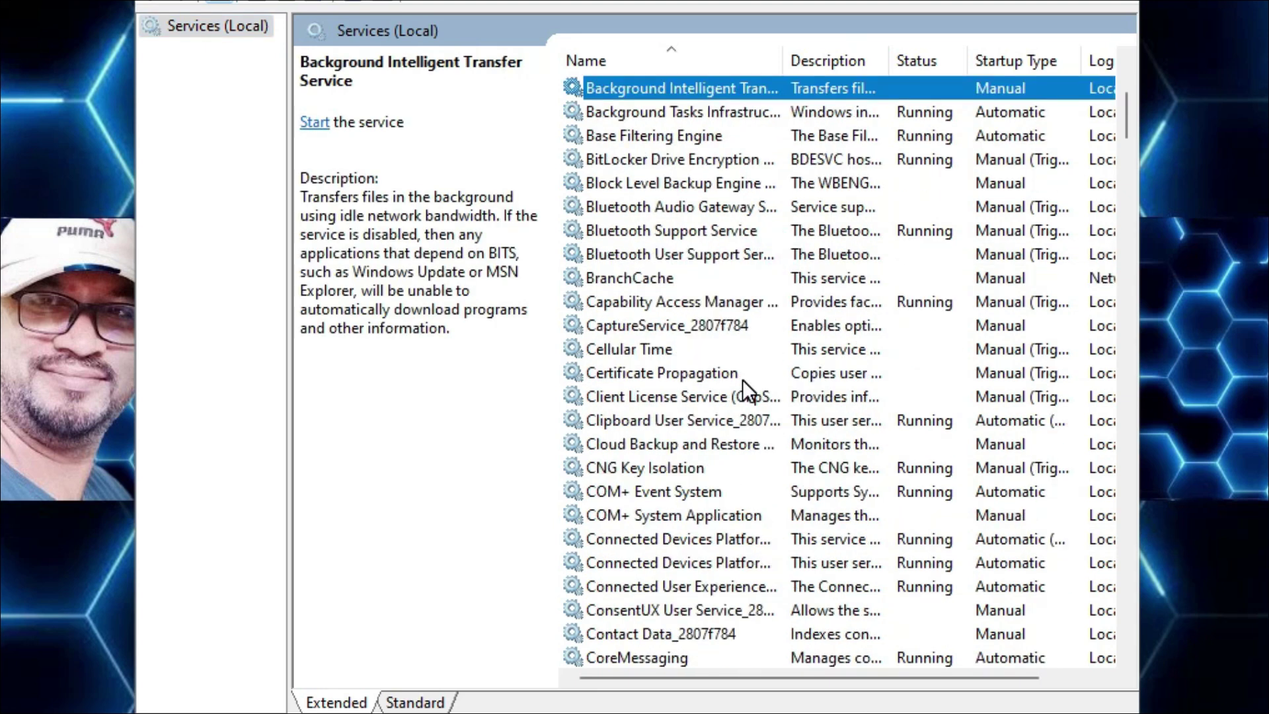
scroll(743, 380, up, 4)
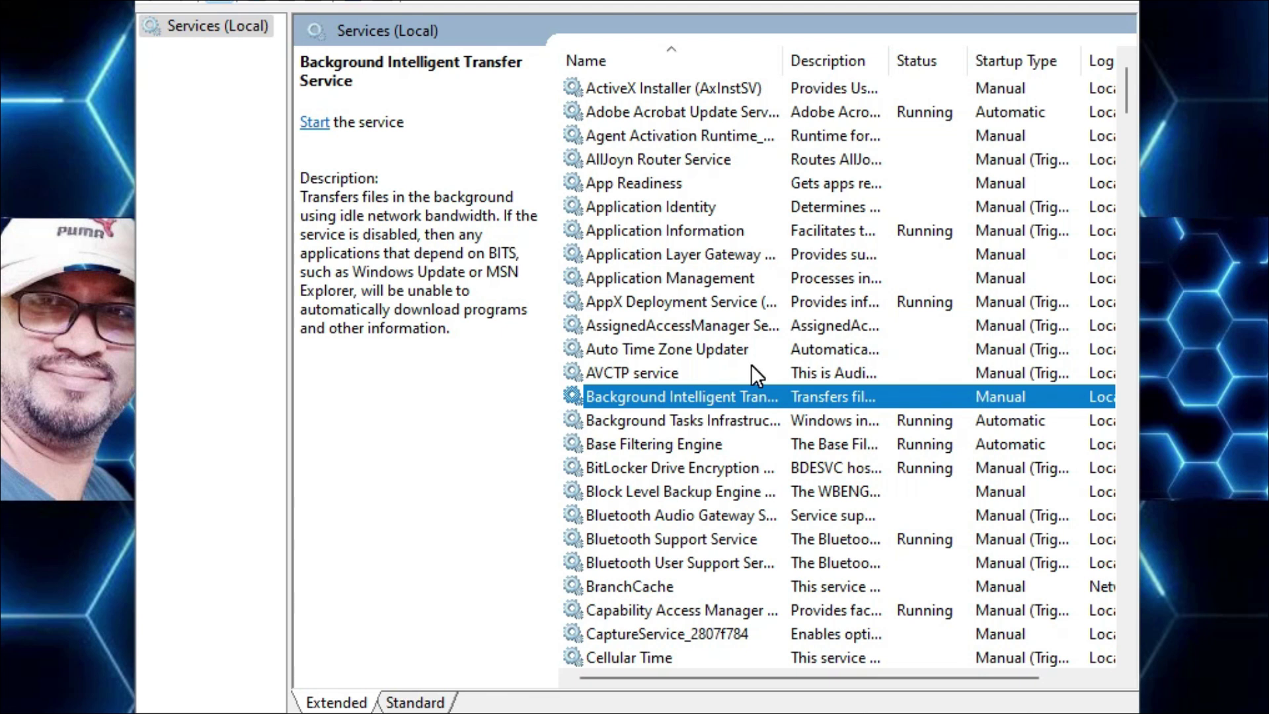
click(696, 258)
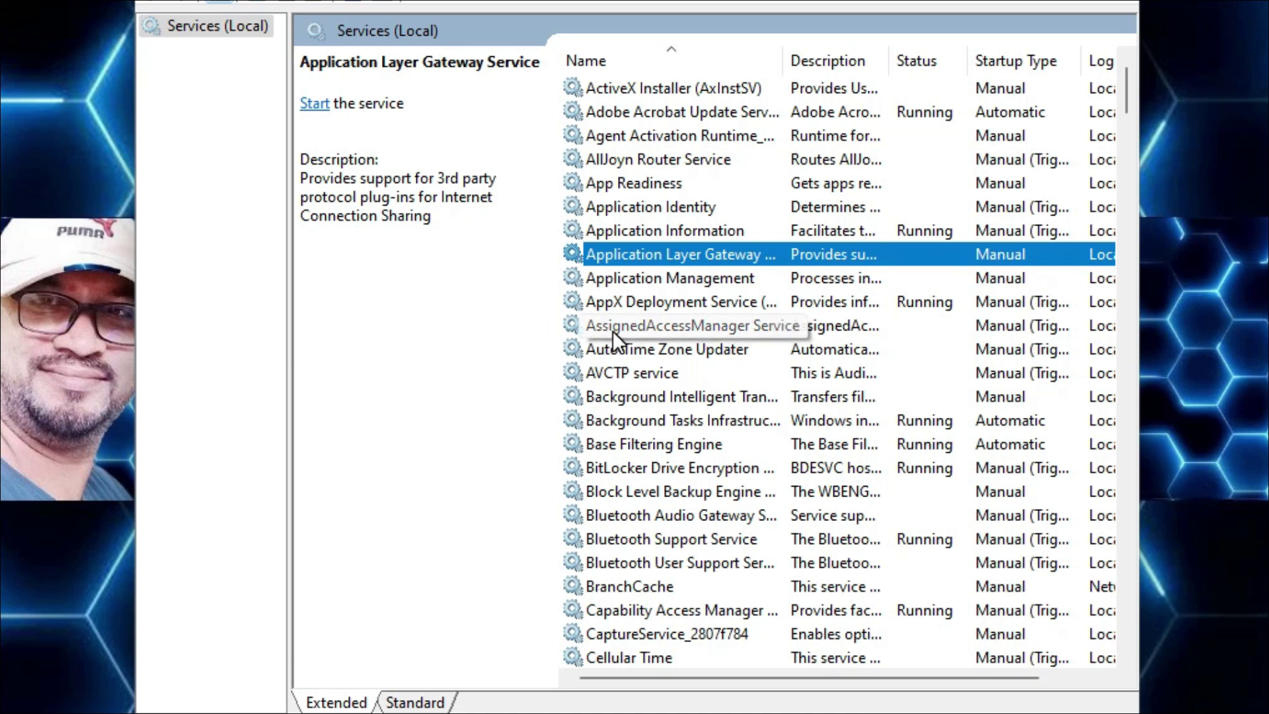
Step: Set the startup type of the ActiveX Installer (AxInstSV) service to Disabled and apply the change
click(667, 90)
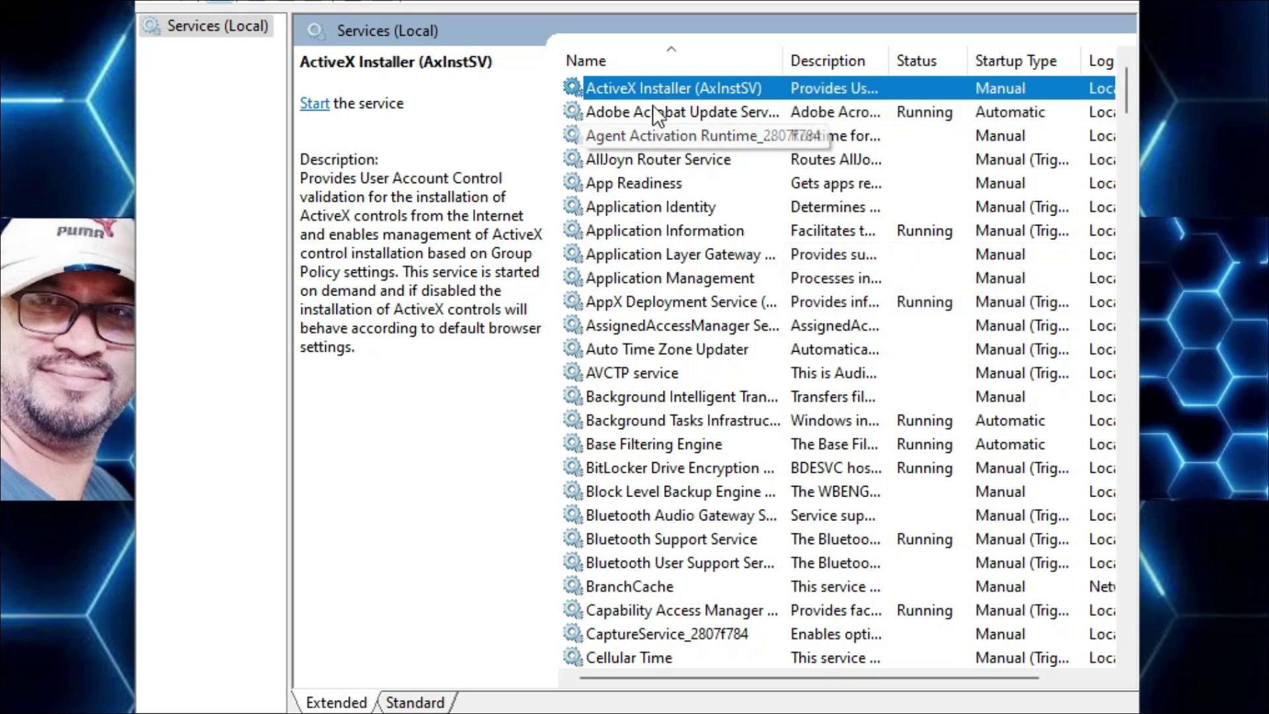
double_click(679, 84)
click(561, 314)
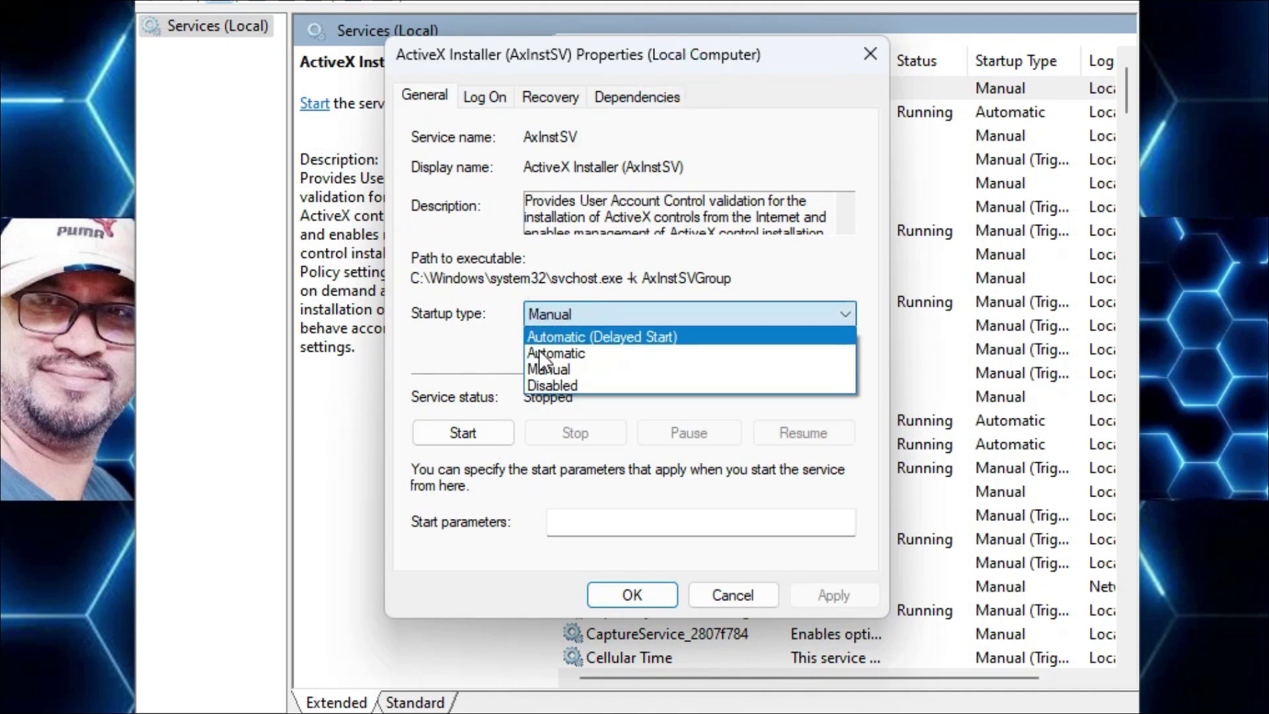
click(552, 385)
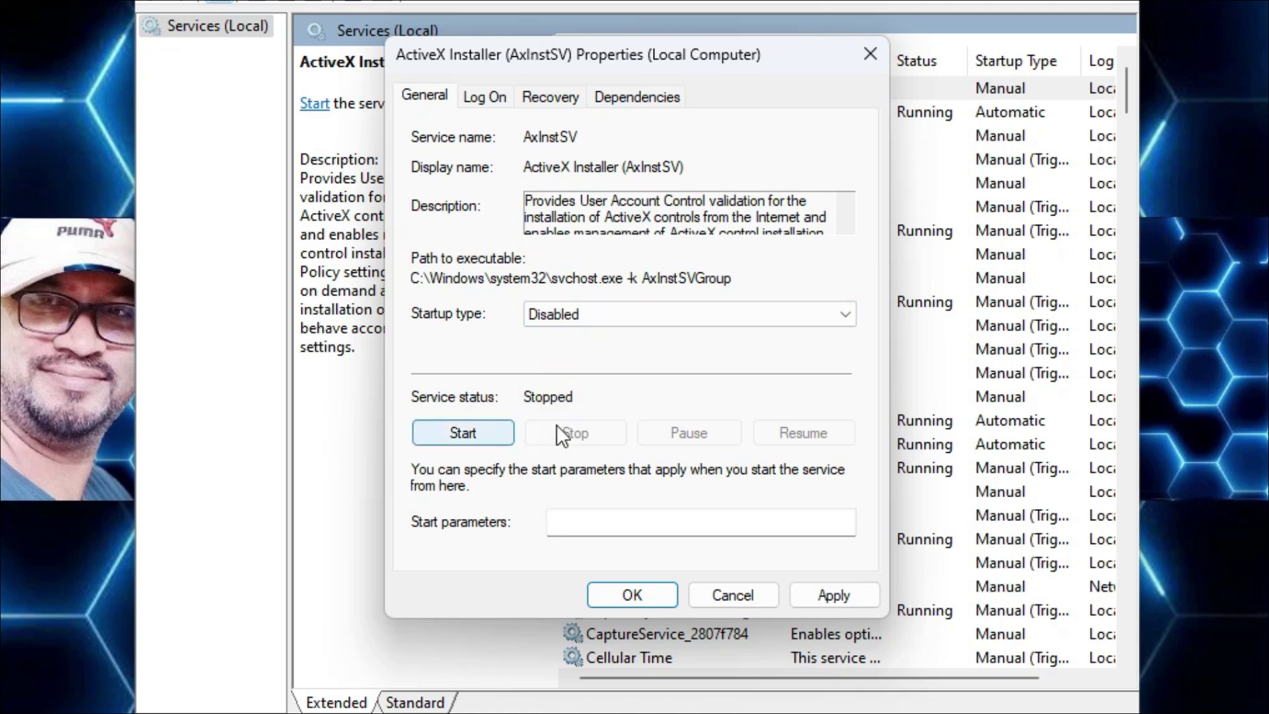
click(831, 594)
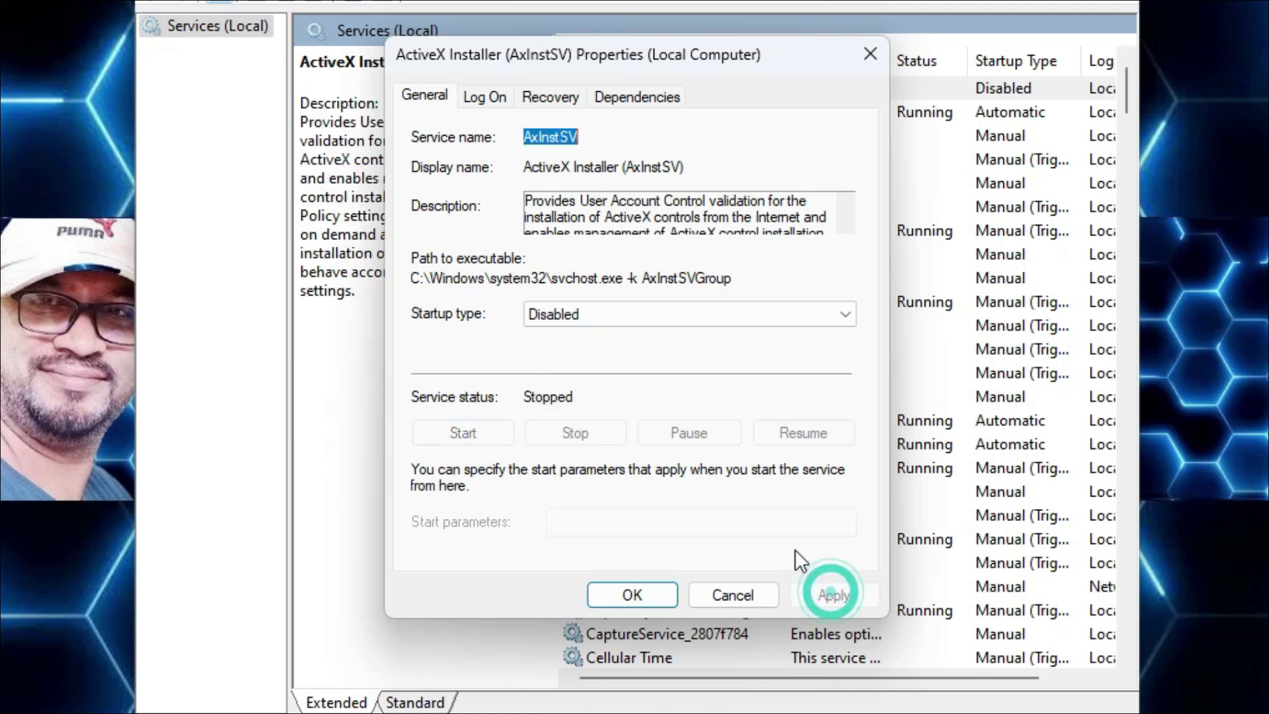
click(624, 598)
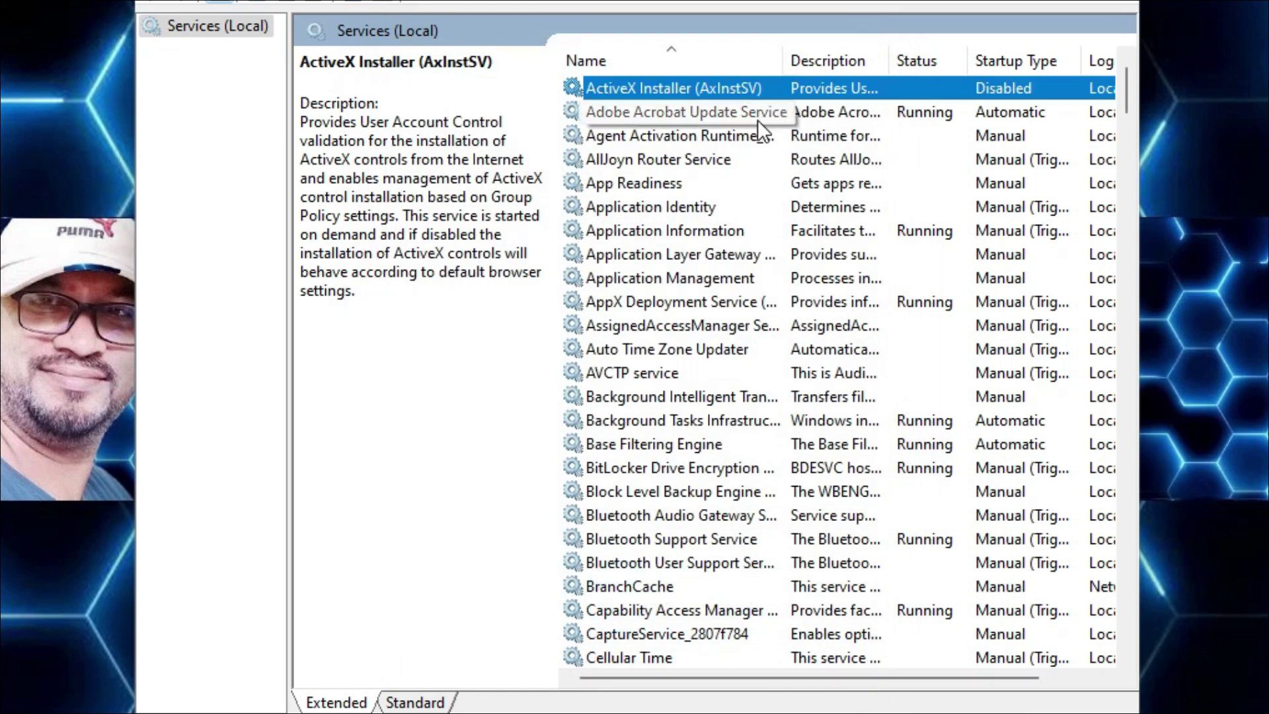
Step: Set BitLocker Drive Encryption Service's startup type to Disabled, stop the service and apply the change
scroll(683, 302, down, 1)
click(697, 395)
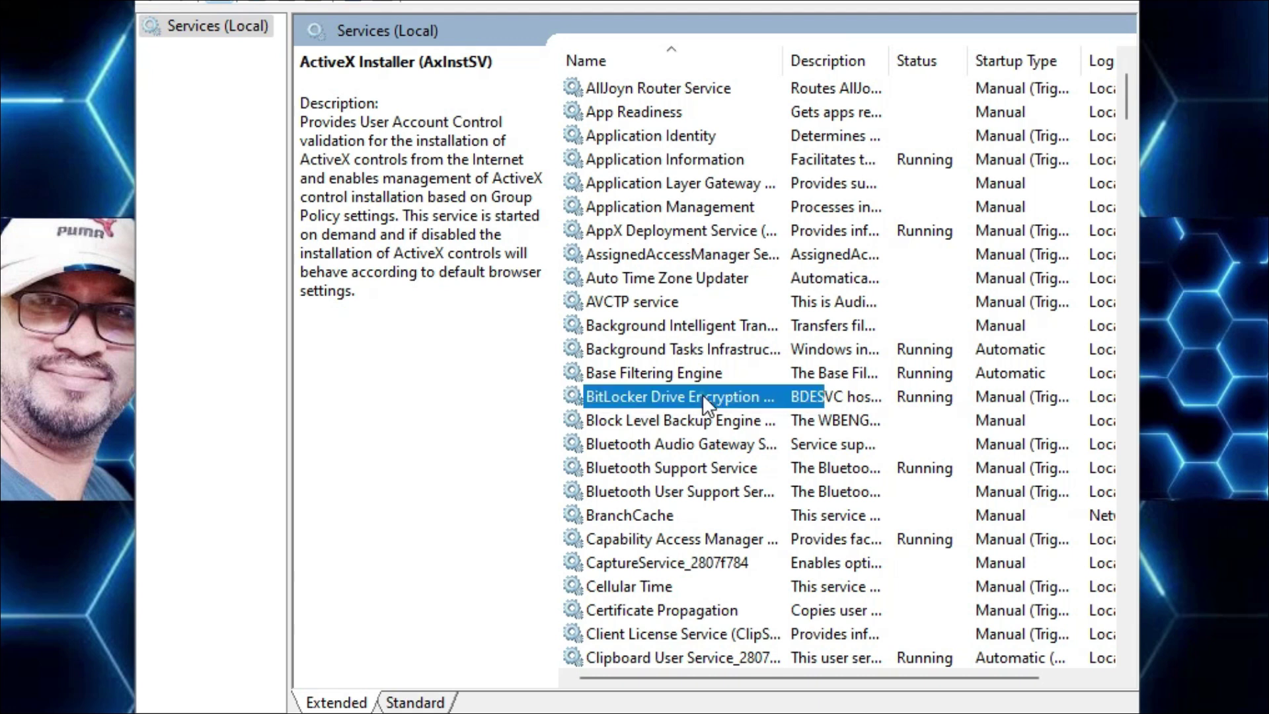
scroll(721, 326, down, 3)
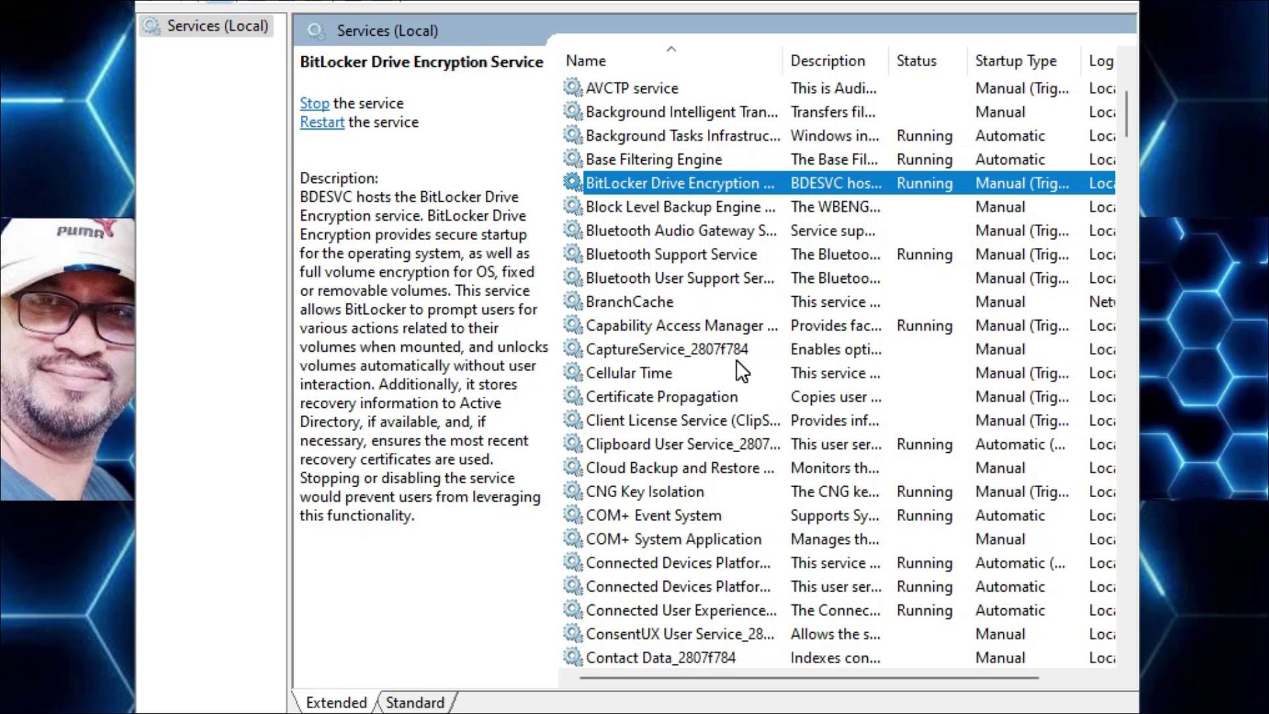
double_click(643, 180)
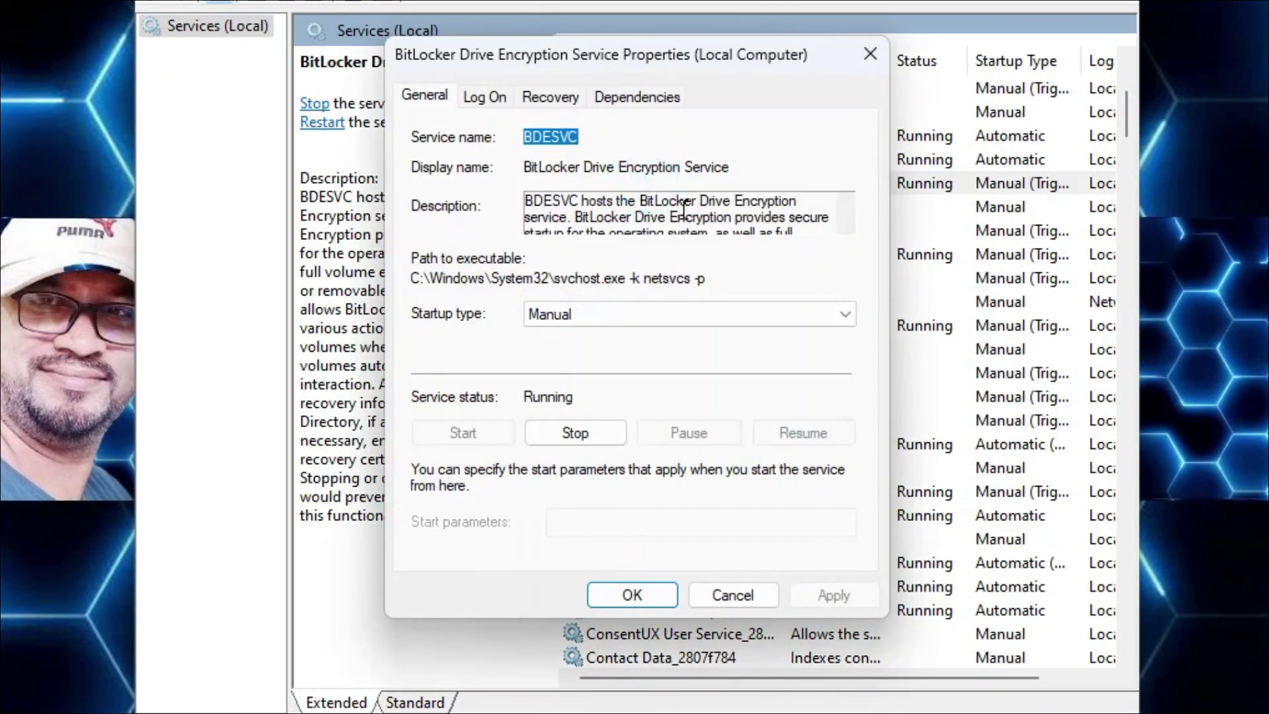
click(640, 315)
click(545, 385)
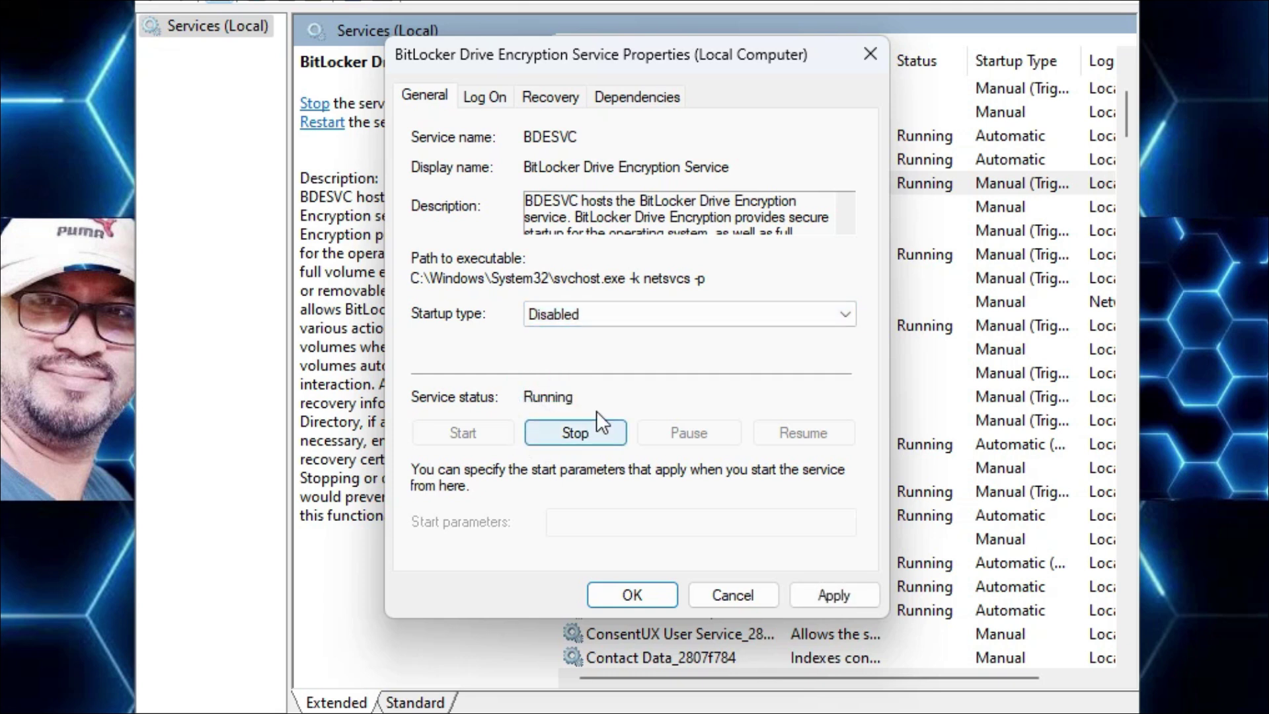
click(574, 437)
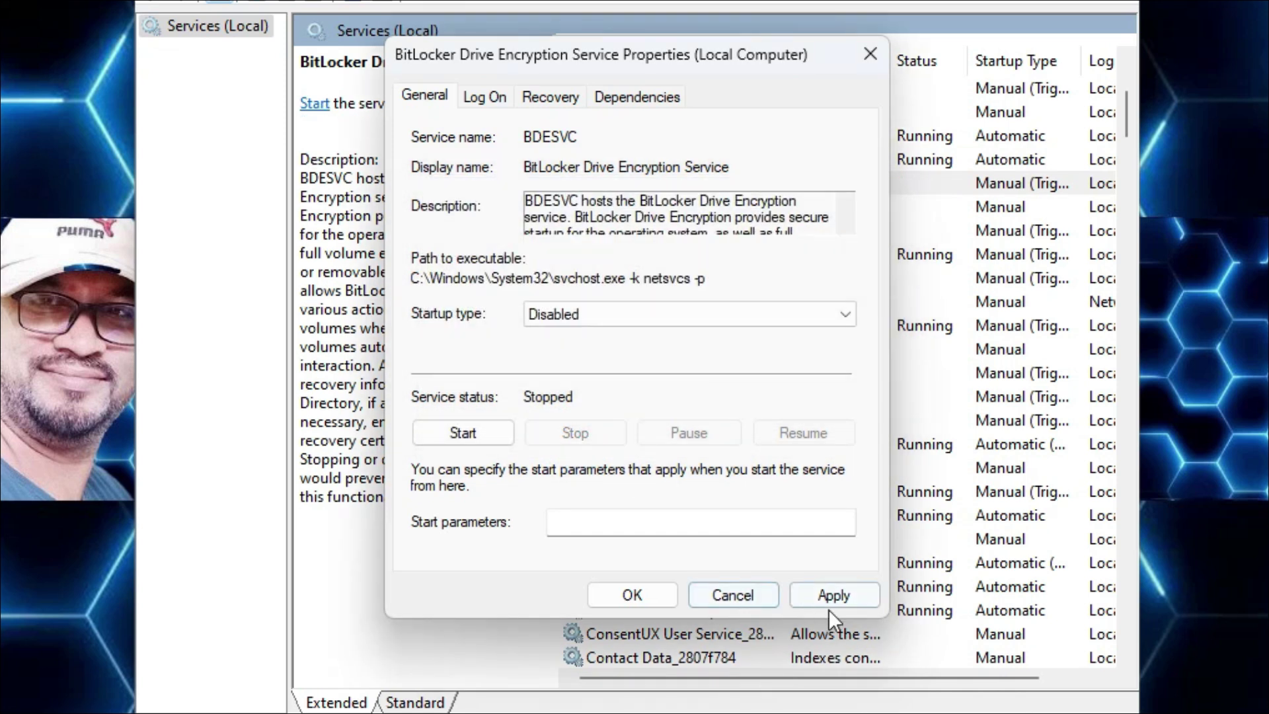
click(829, 605)
click(641, 593)
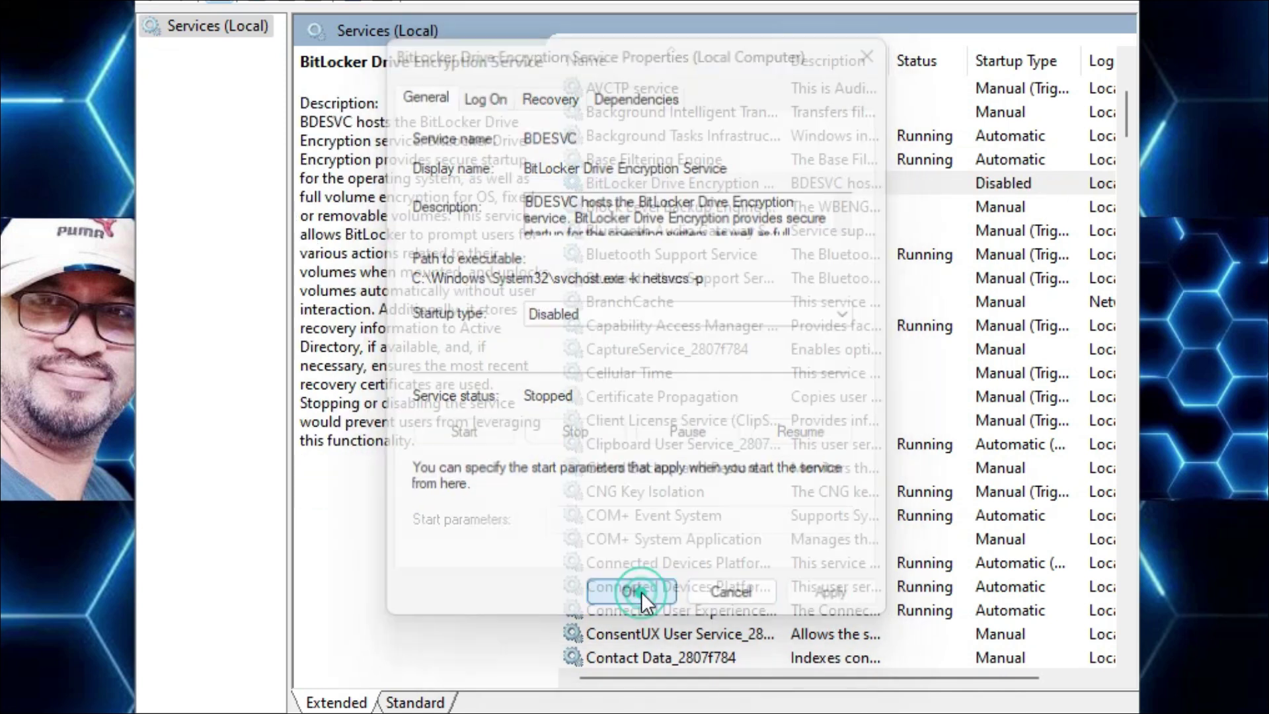
Step: Review the descriptions of the three Bluetooth services and CaptureService in the services list
click(636, 231)
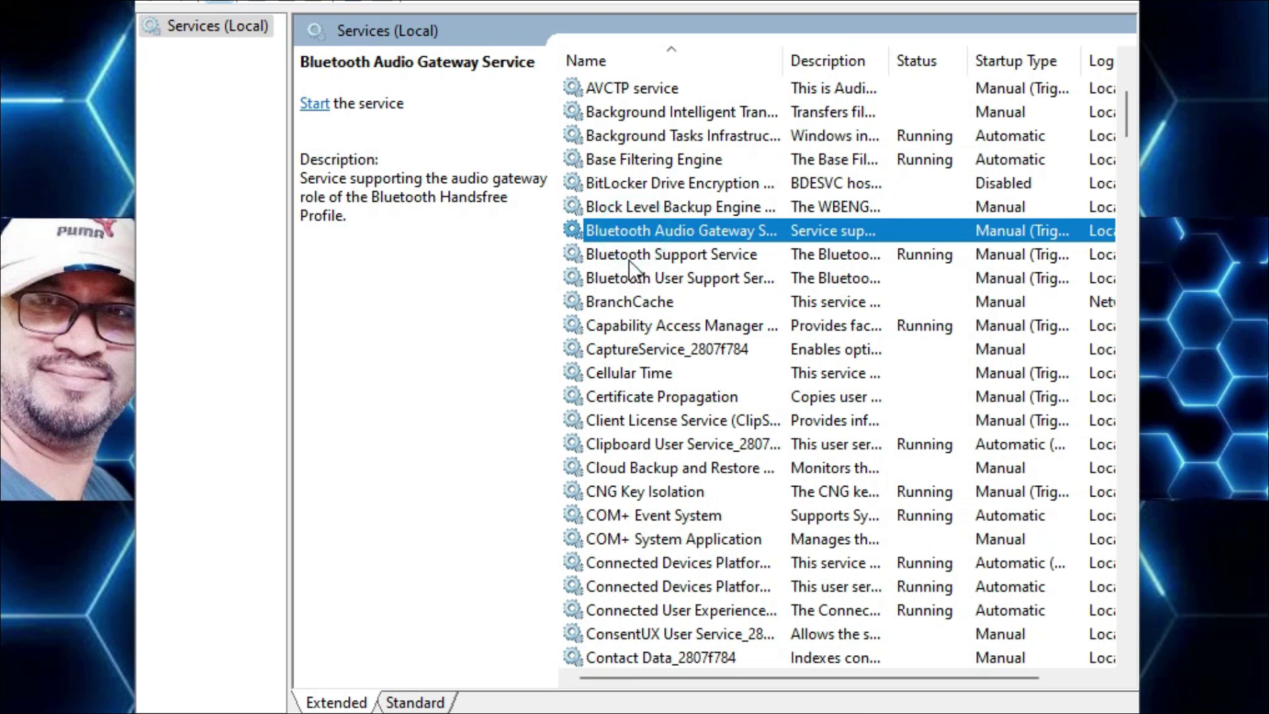
click(628, 261)
click(631, 279)
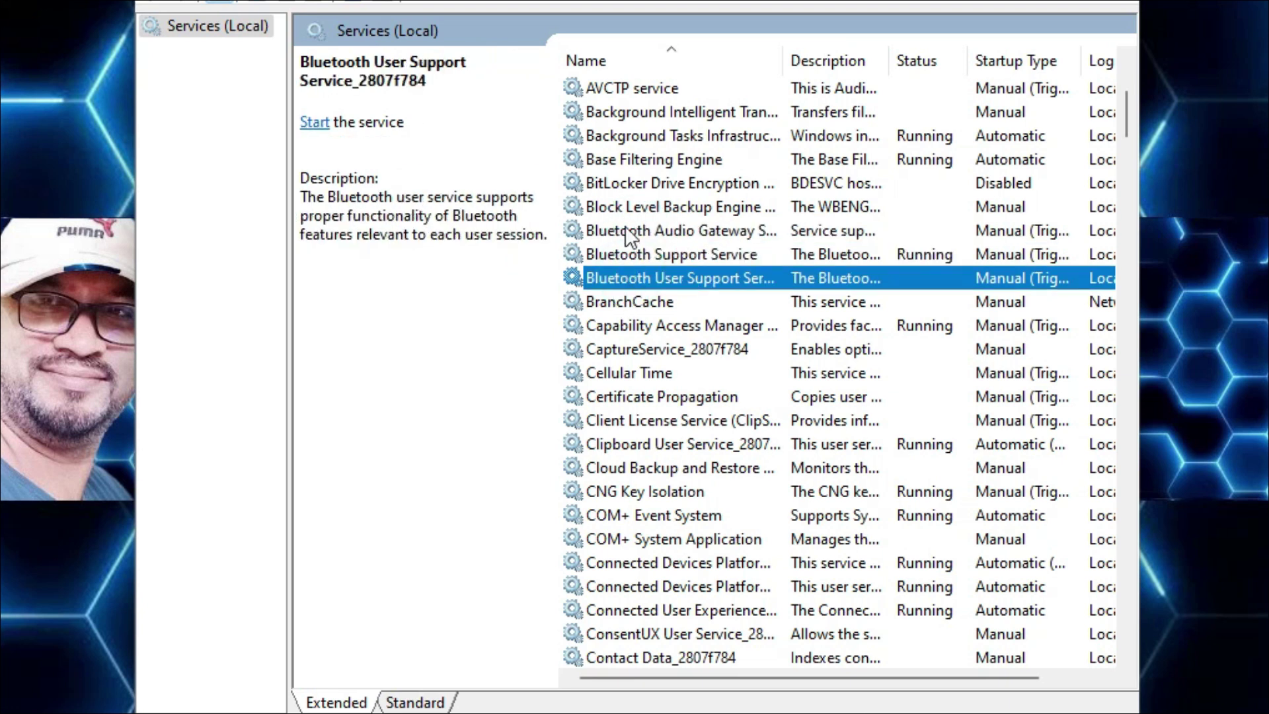
click(668, 346)
scroll(669, 354, up, 1)
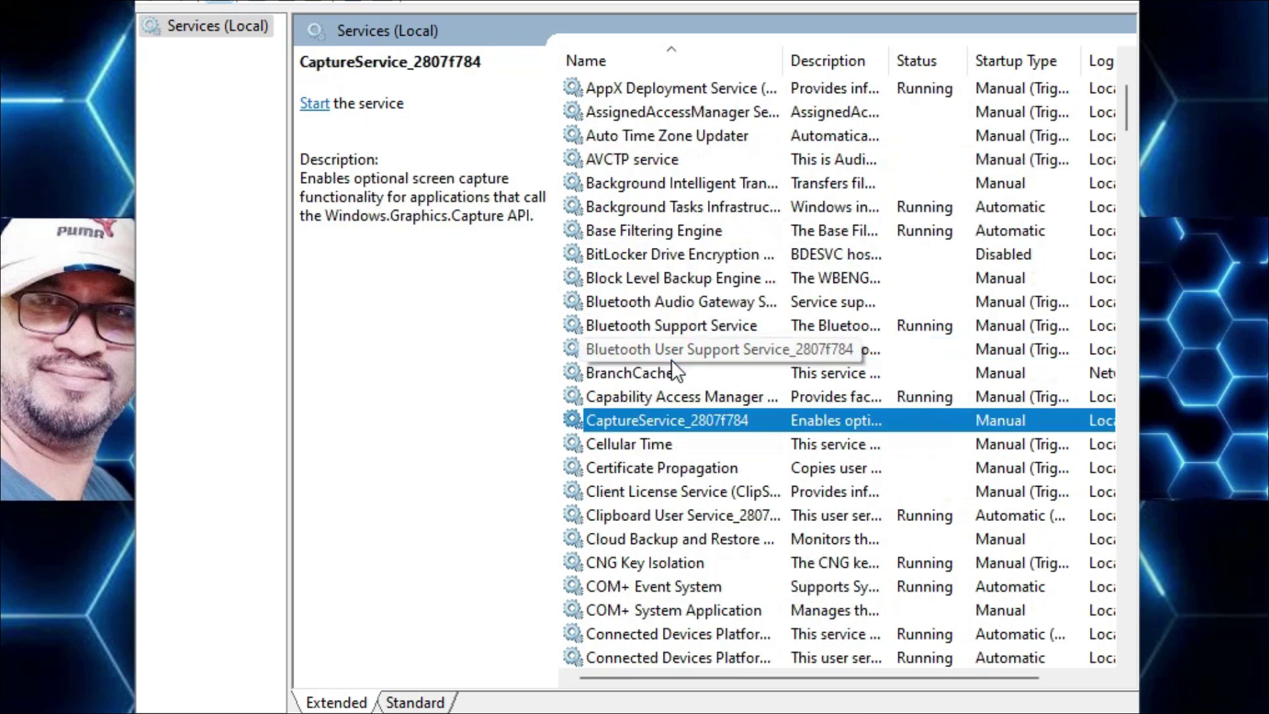
Step: Set the startup type of Bluetooth Audio Gateway Service to Disabled and apply the change
click(635, 298)
scroll(674, 363, up, 1)
scroll(648, 374, down, 1)
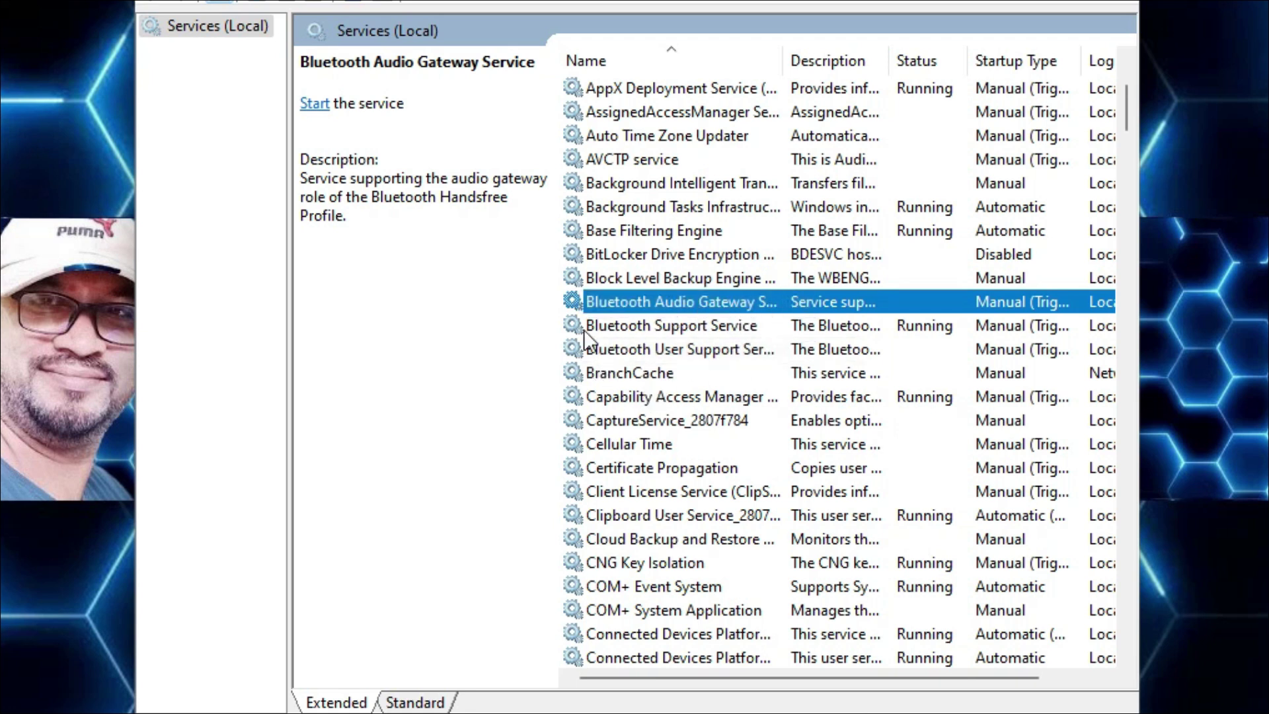
double_click(656, 299)
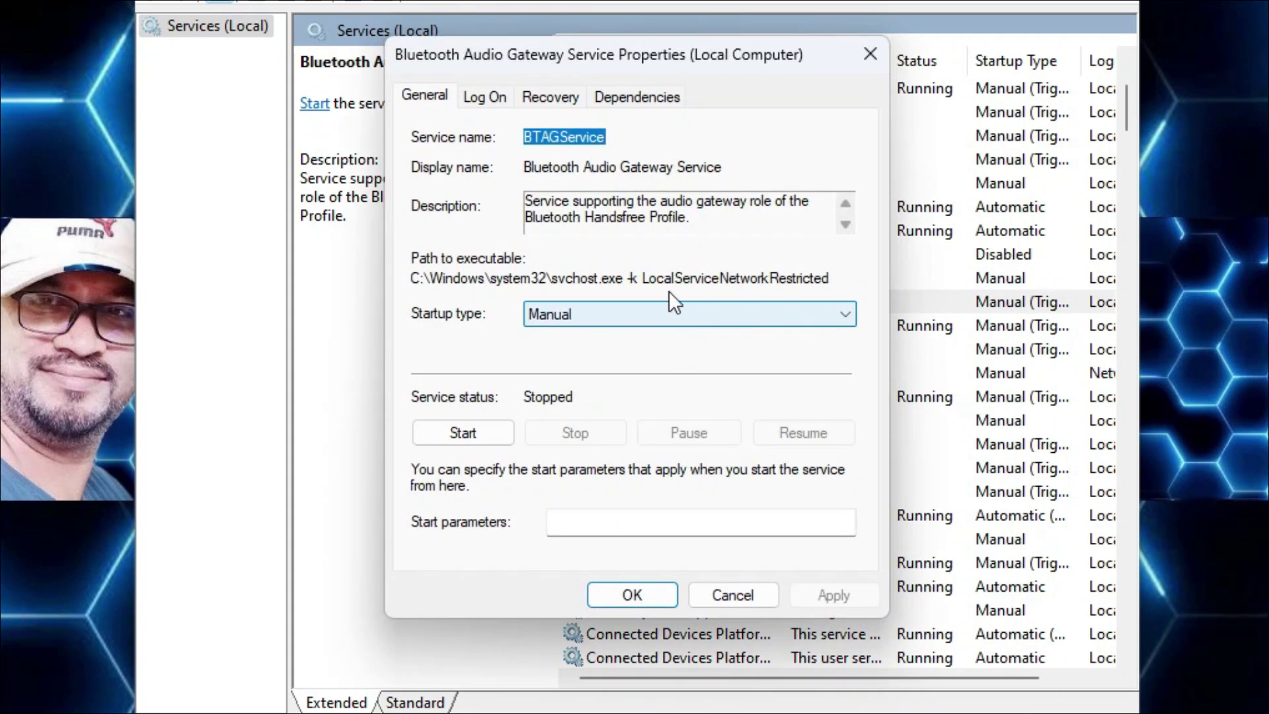
click(601, 315)
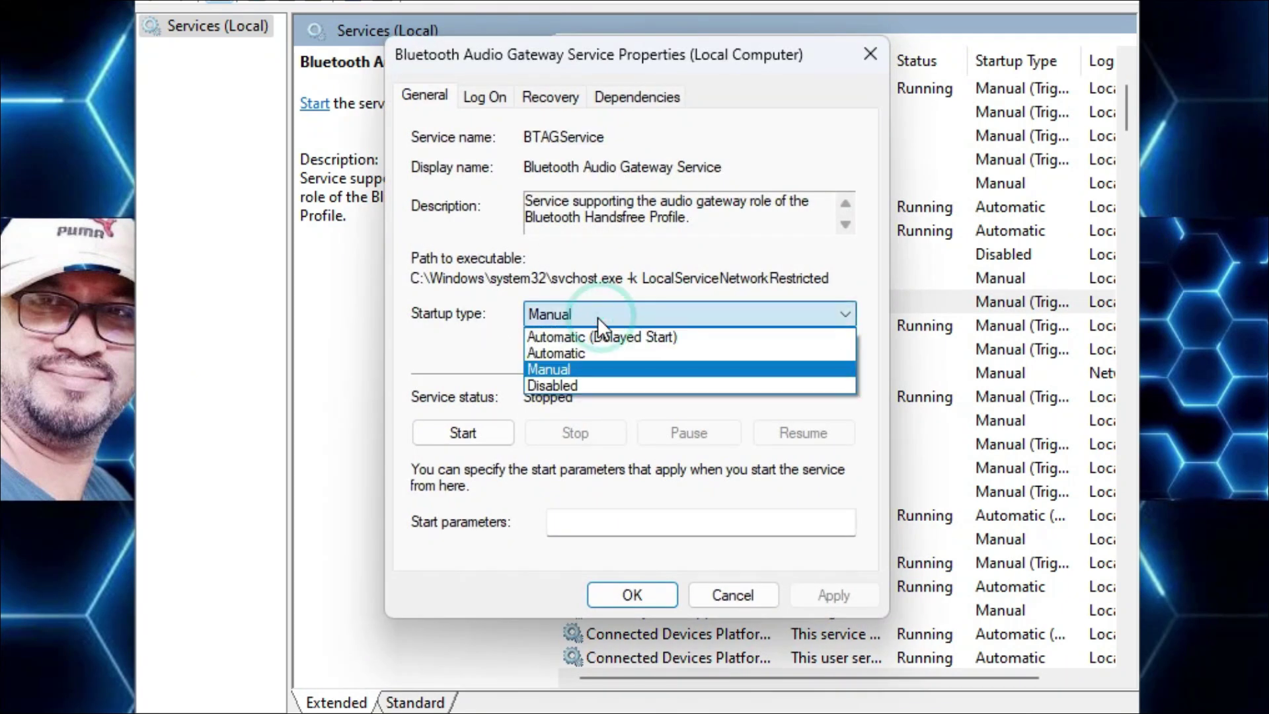
click(568, 385)
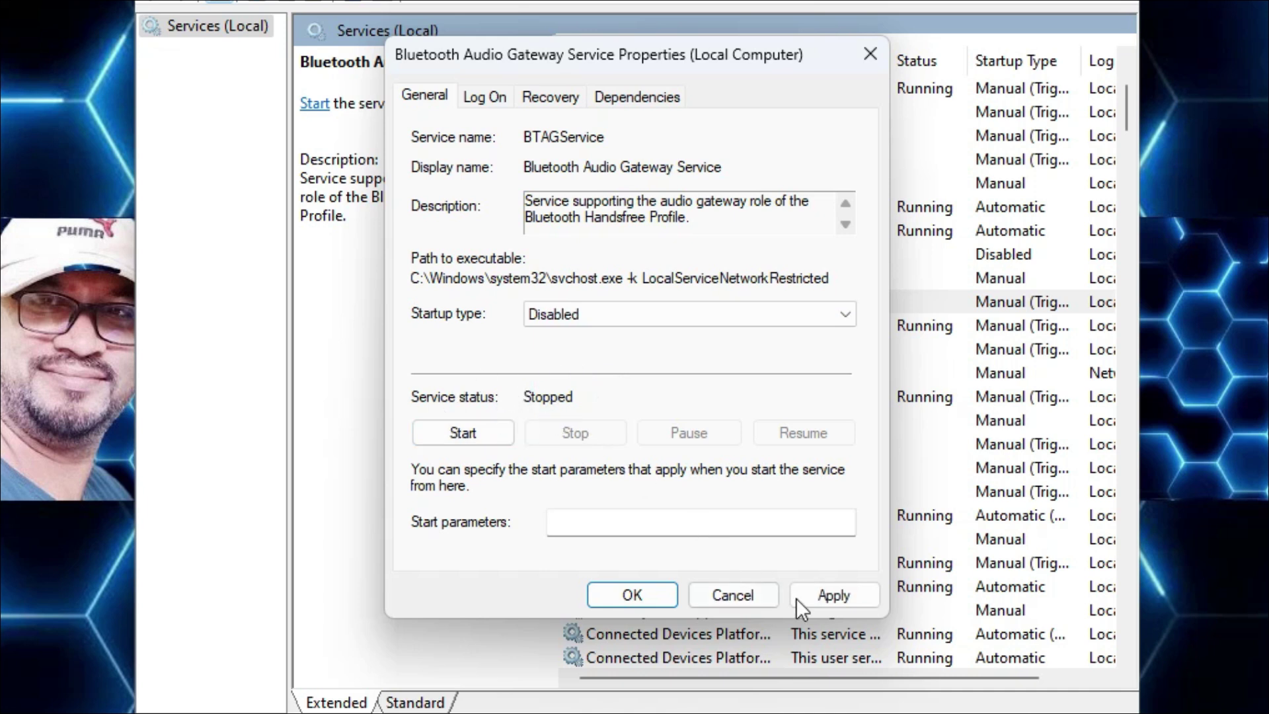
click(834, 595)
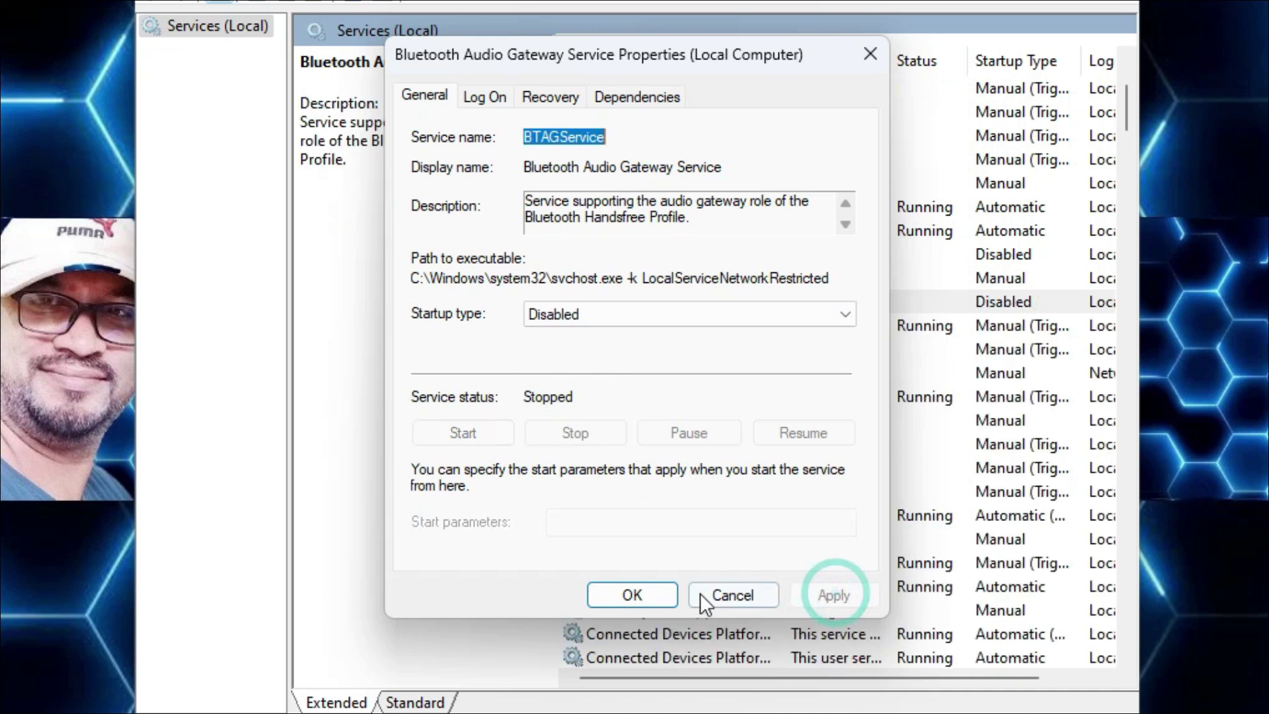
click(628, 596)
Step: Set Bluetooth Support Service's startup type to Disabled, stop the service and save the change
double_click(575, 319)
click(574, 316)
click(562, 381)
click(581, 433)
click(628, 597)
Step: Review the descriptions of the Application Management, Application Information and AssignedAccessManager services
click(680, 127)
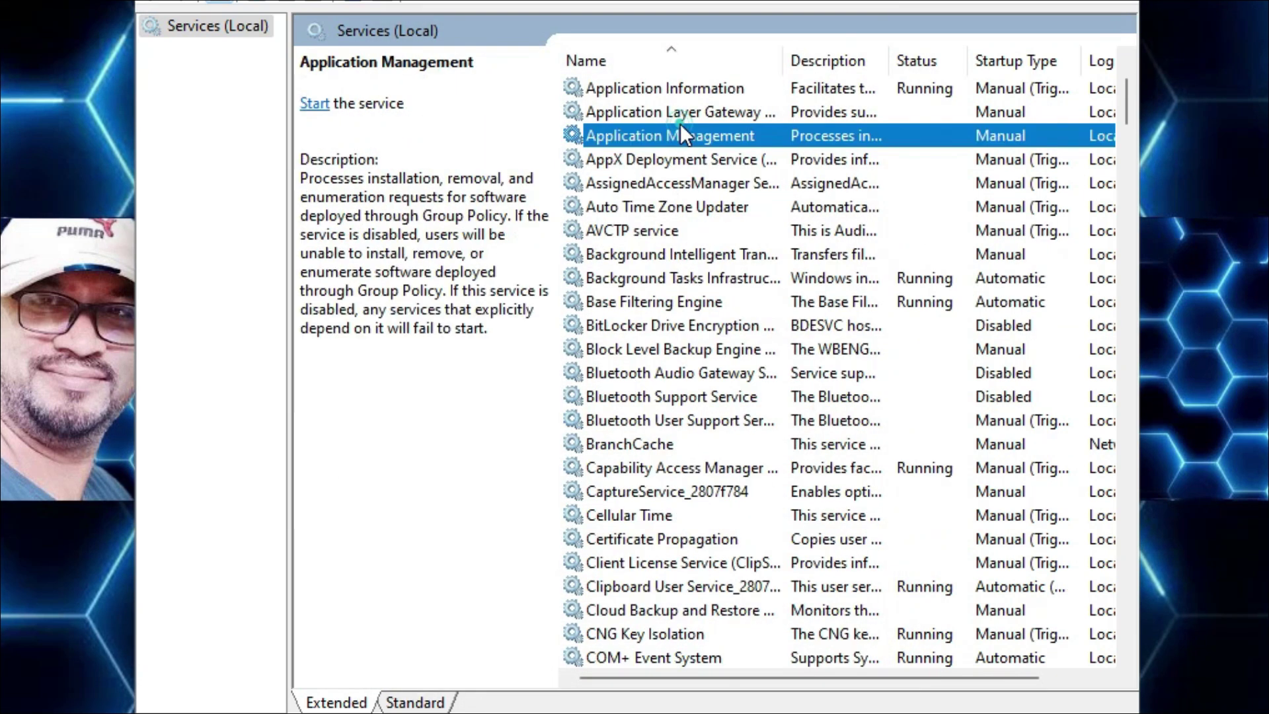
click(666, 88)
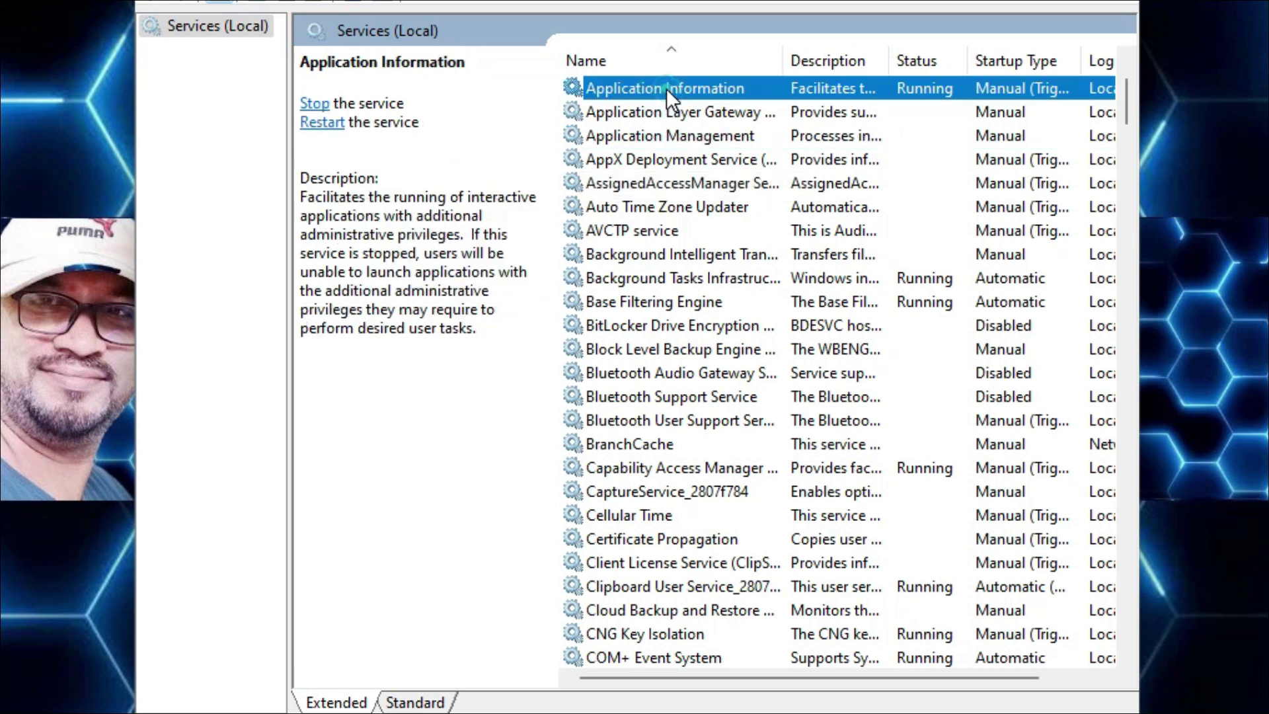
click(648, 182)
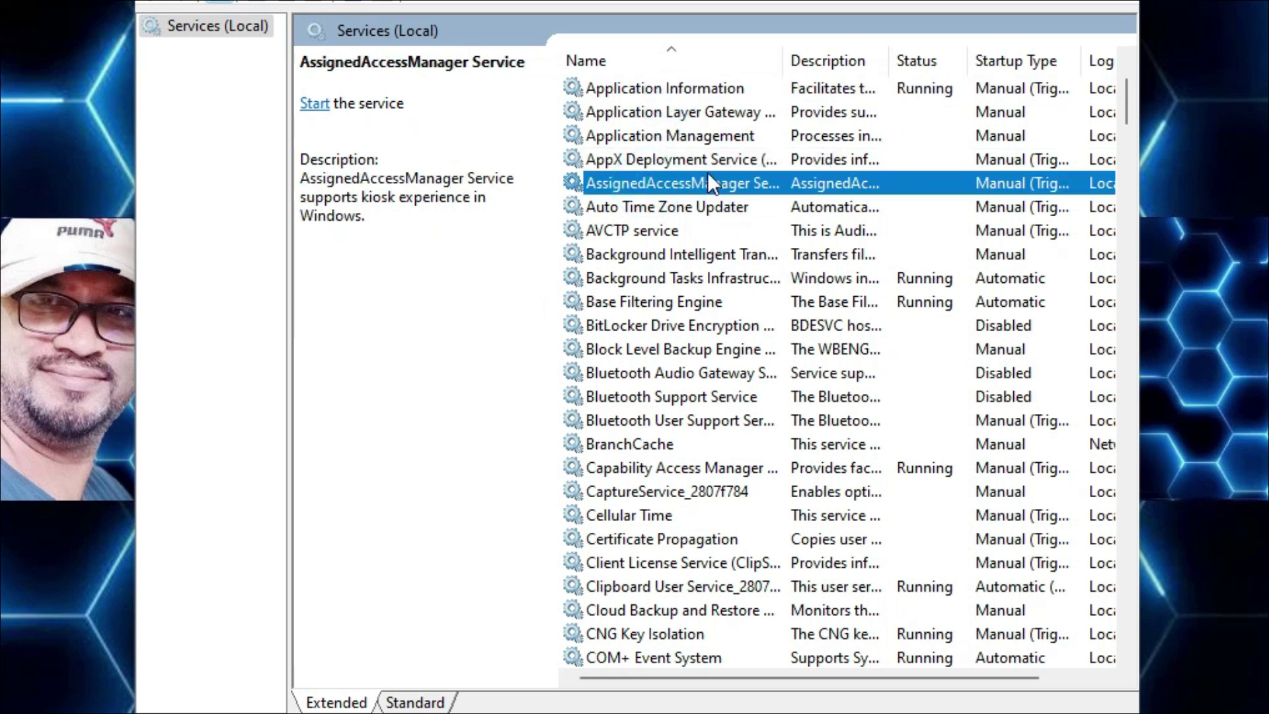
Step: Set AssignedAccessManager Service's startup type to Disabled and save the change
double_click(683, 182)
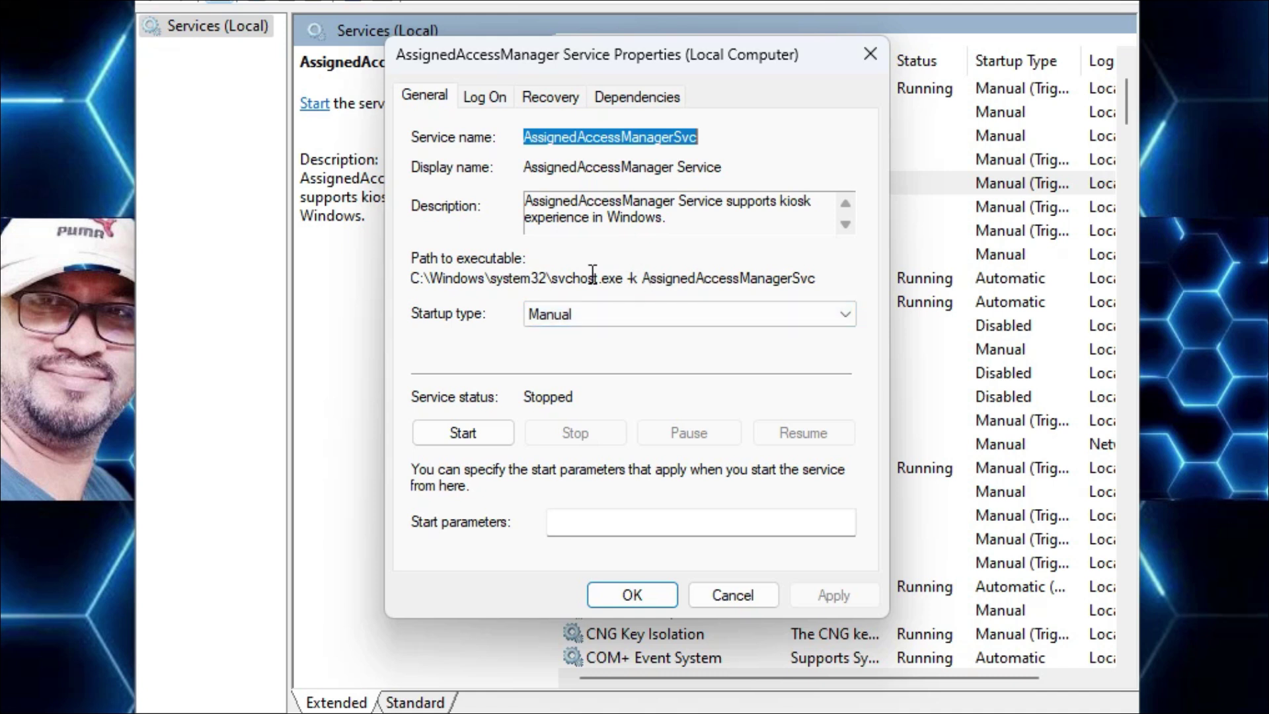
click(566, 316)
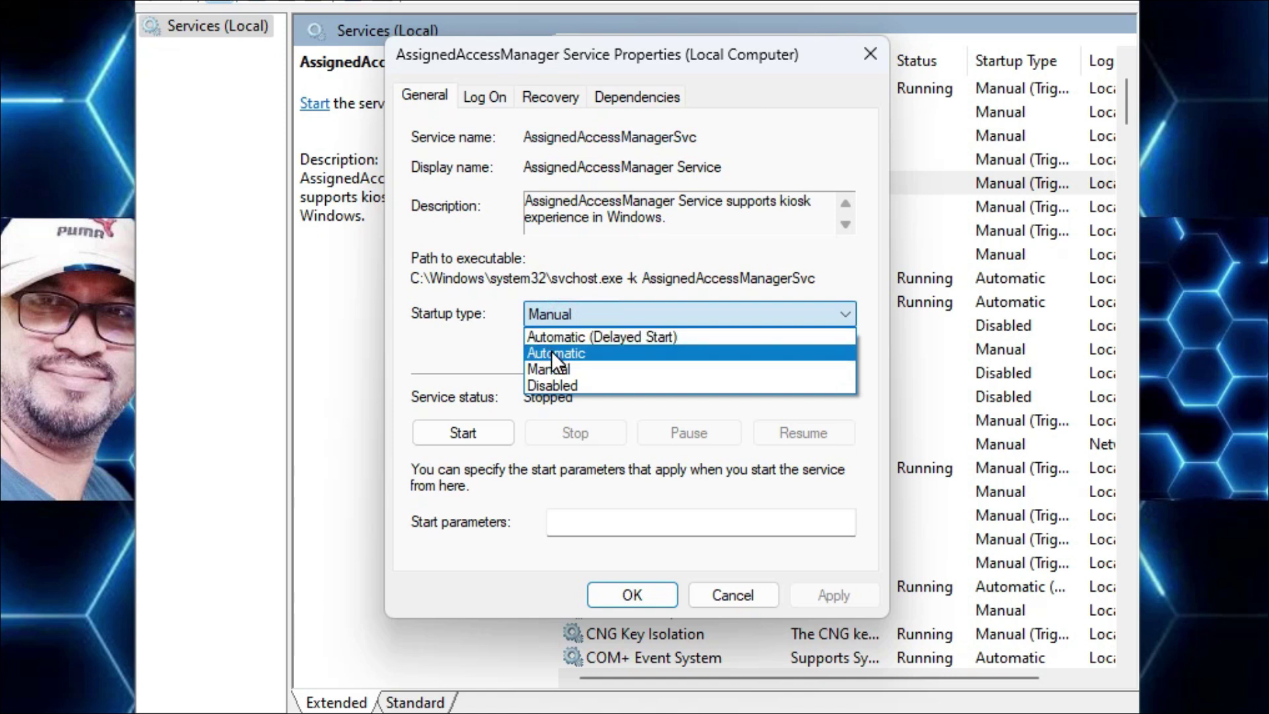
click(569, 382)
click(569, 316)
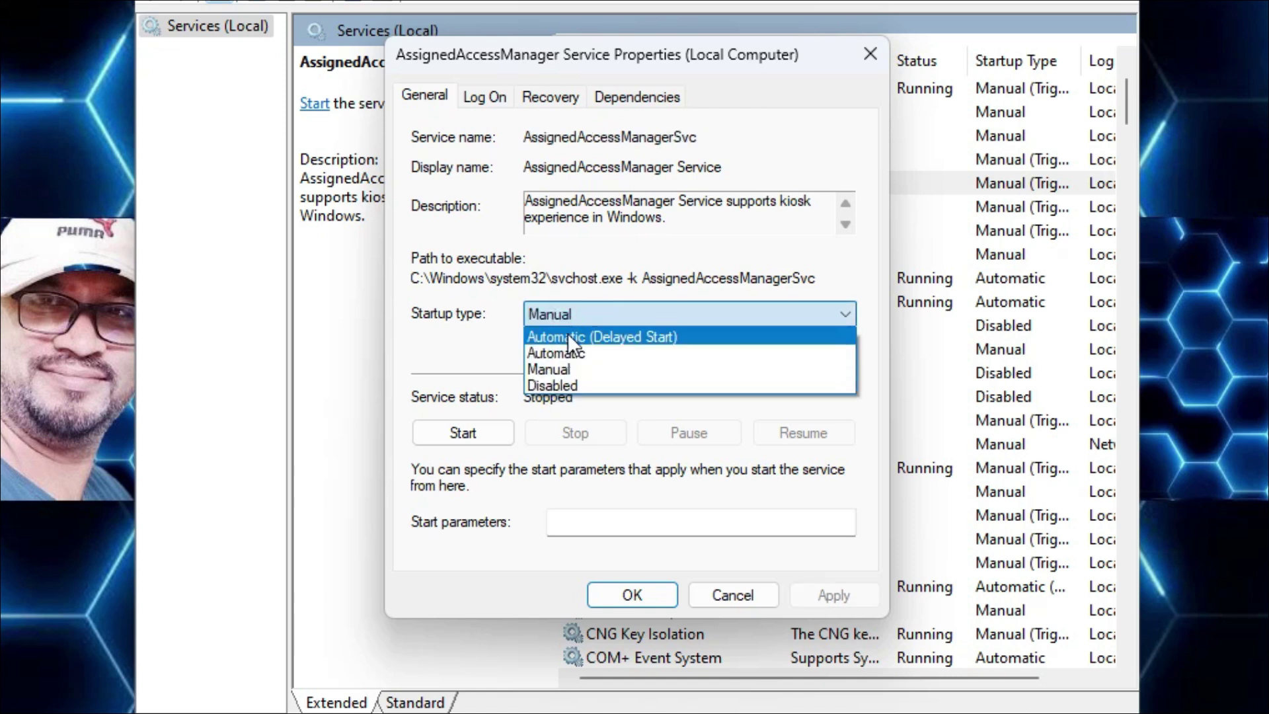
click(568, 380)
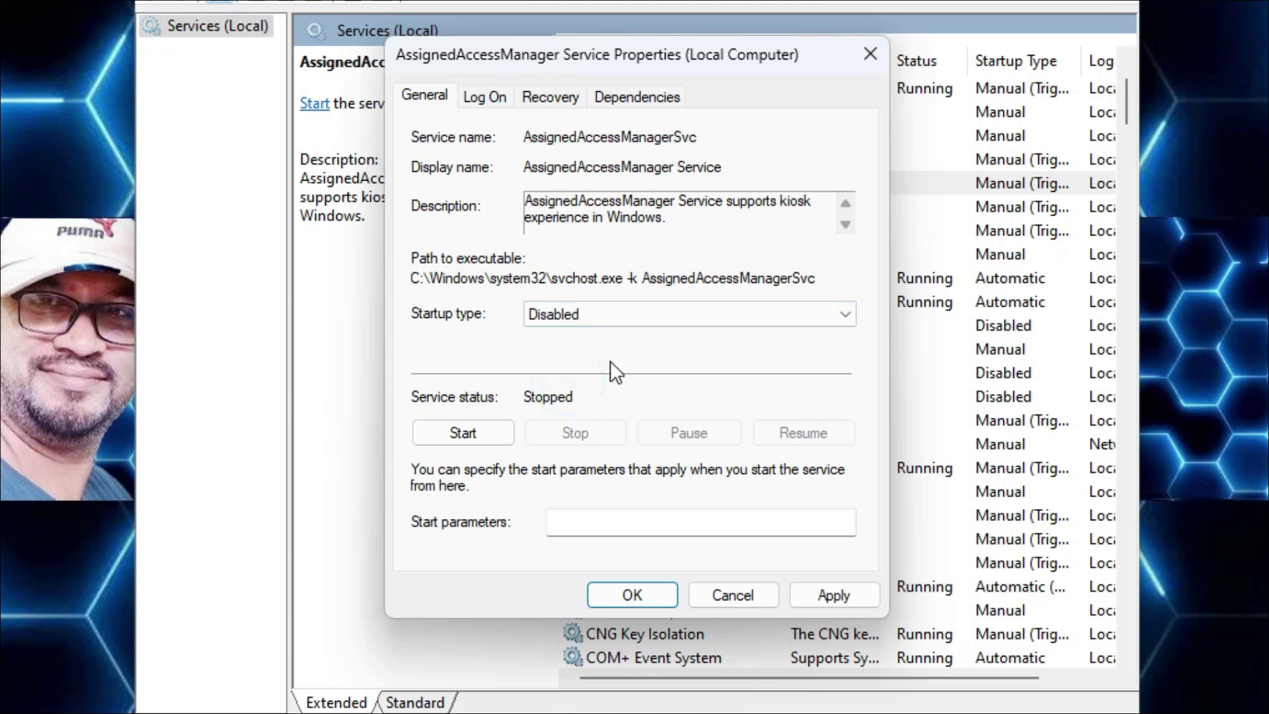
click(841, 601)
click(637, 598)
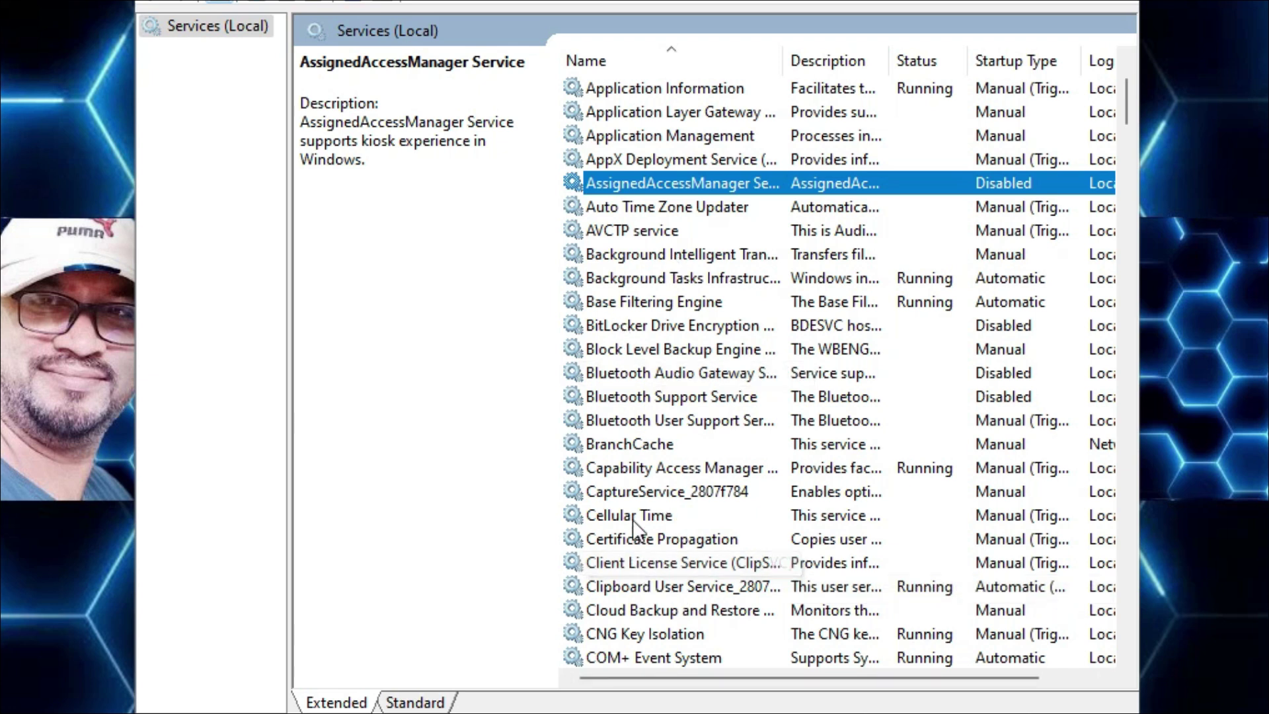
Step: Set the Connected User Experiences and Telemetry service's startup type to Disabled, stop the service and save the change
scroll(672, 451, down, 1)
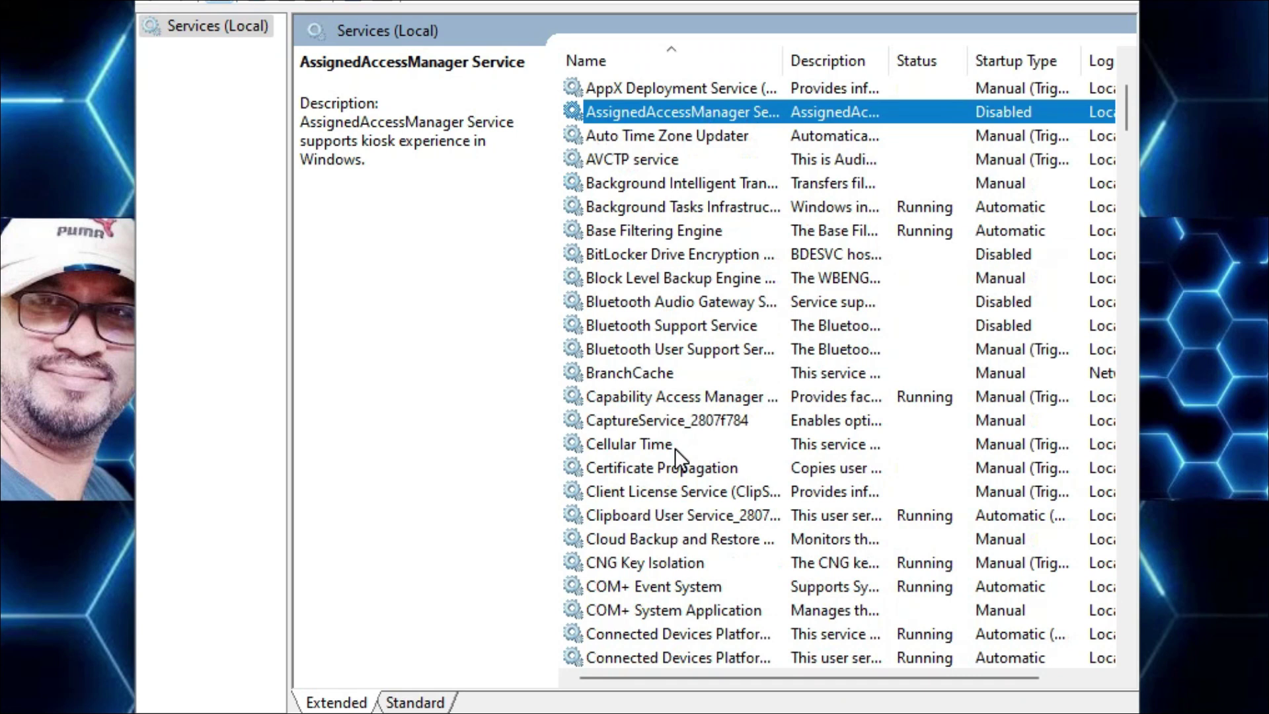
scroll(675, 448, down, 3)
click(677, 462)
scroll(716, 410, down, 2)
double_click(595, 184)
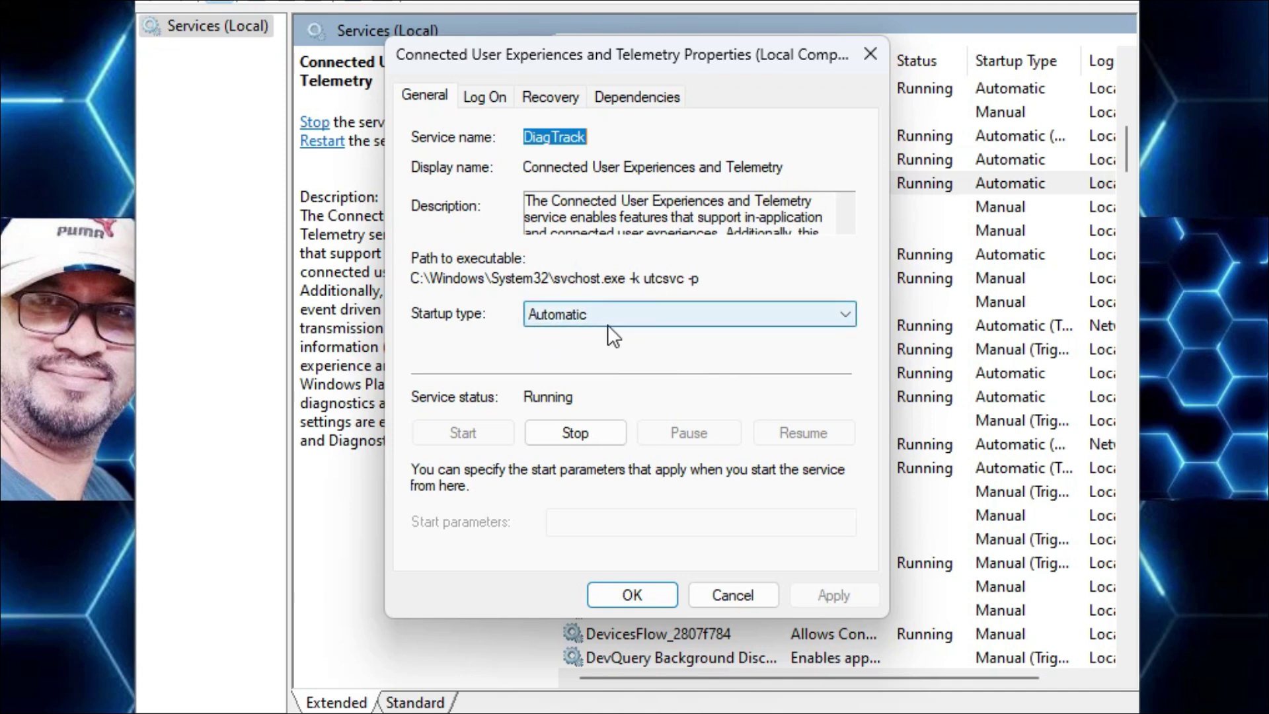
click(585, 311)
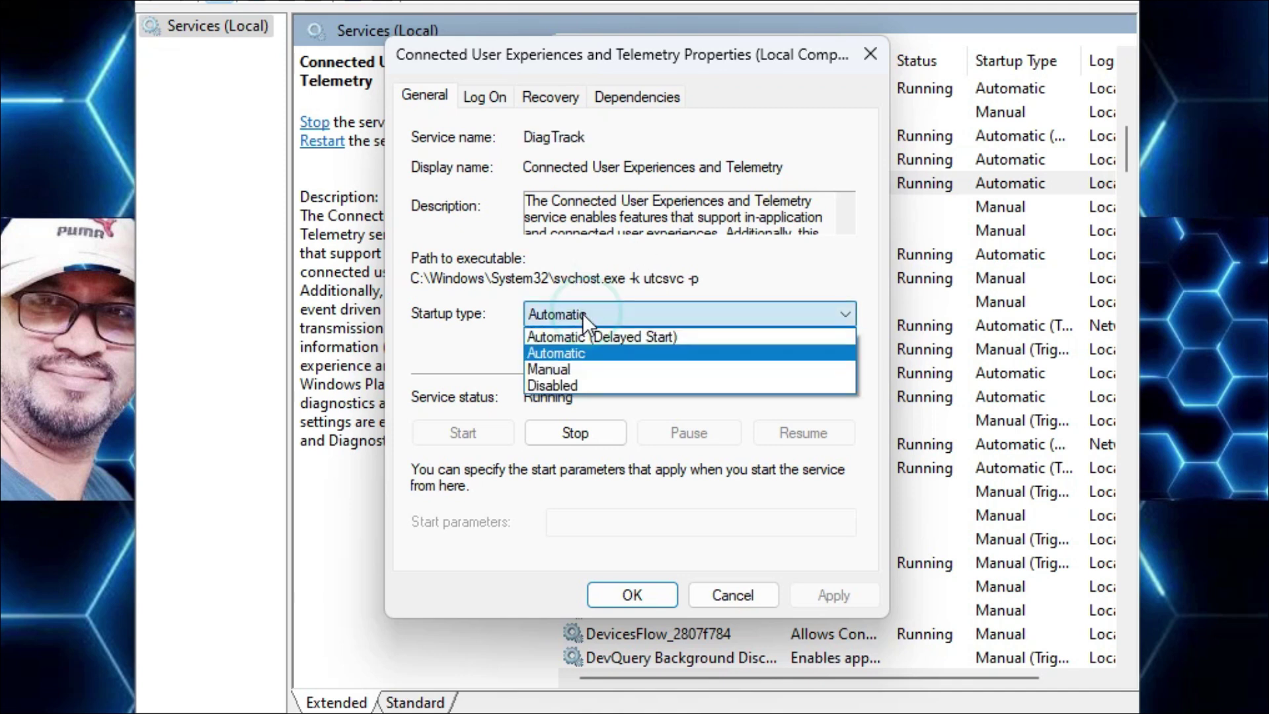
click(569, 383)
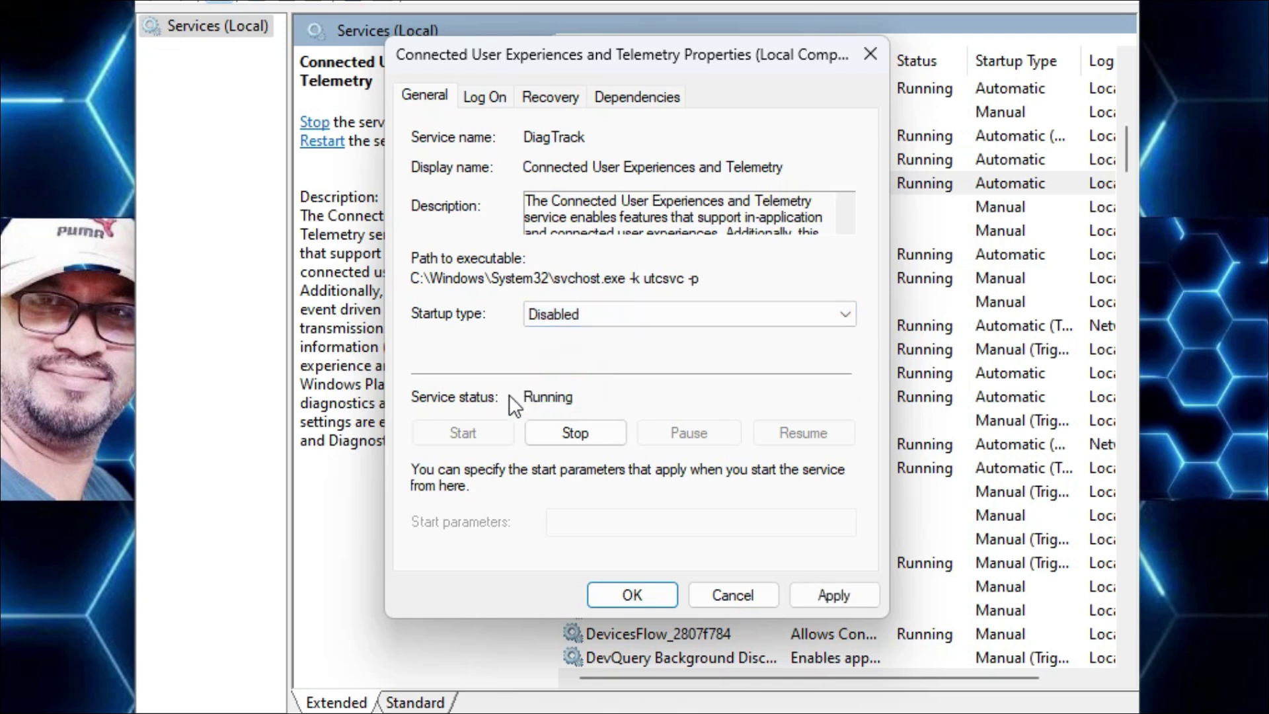
click(591, 428)
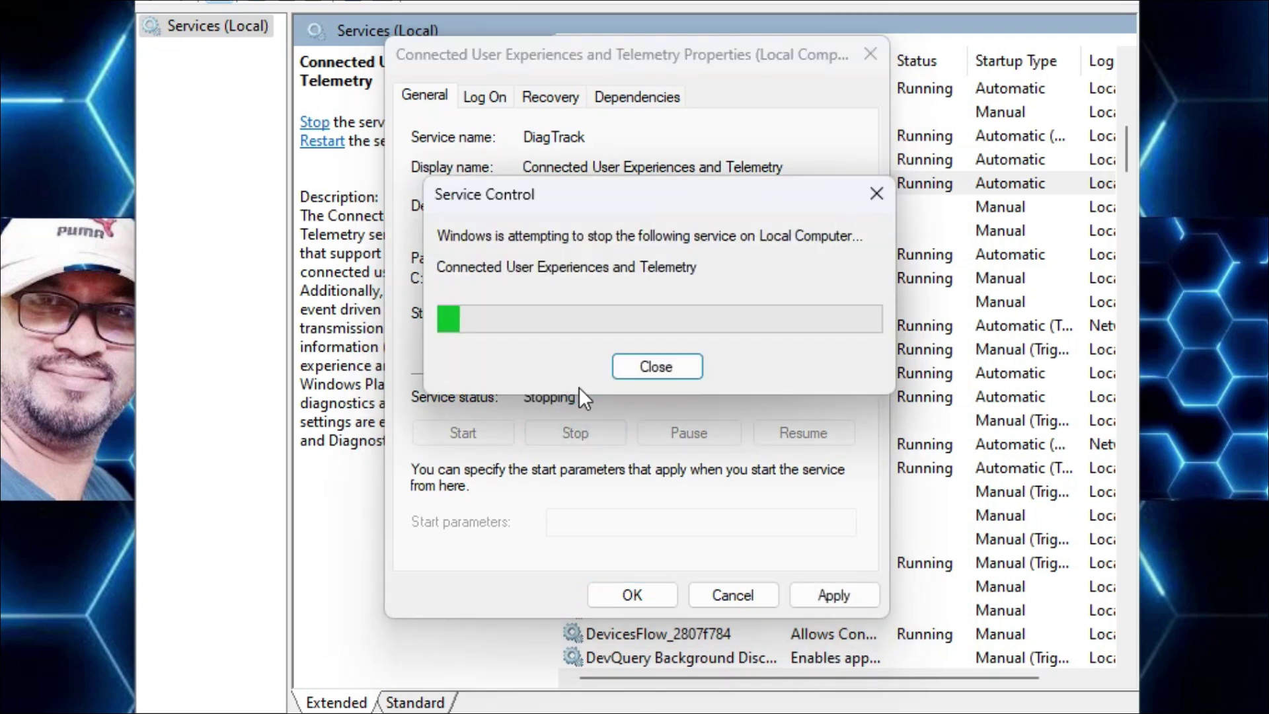
click(859, 596)
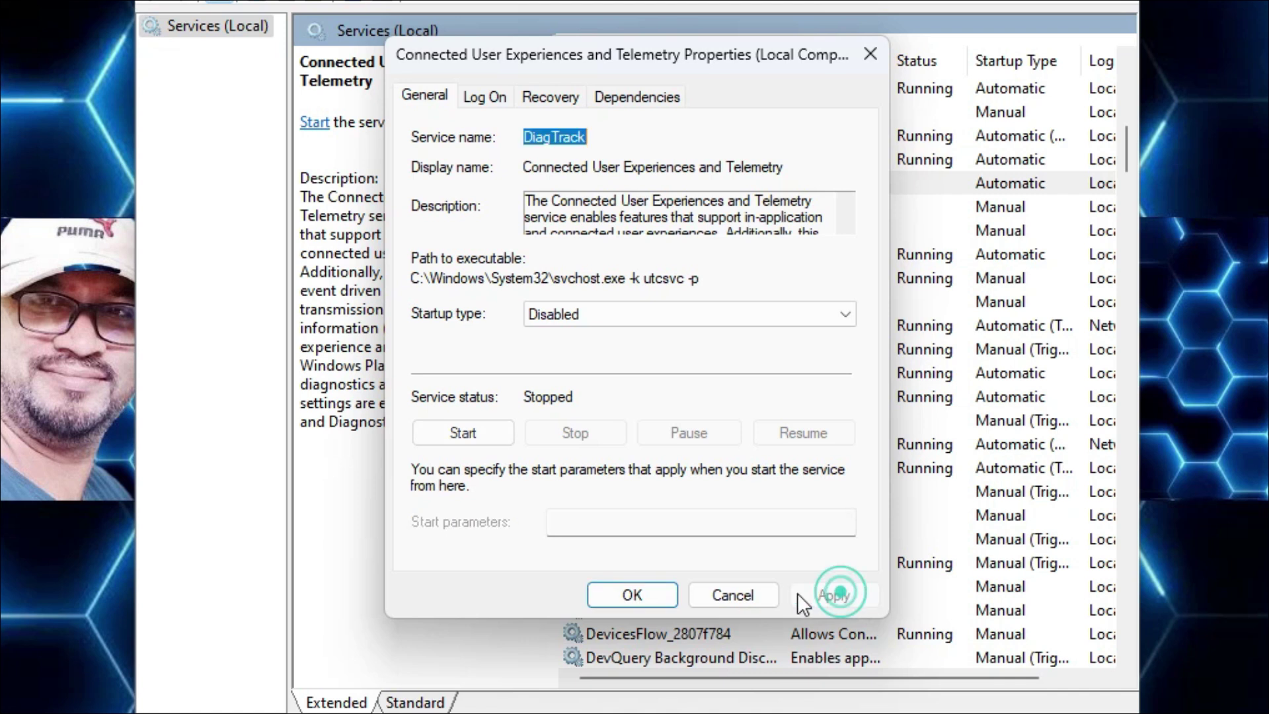
click(624, 594)
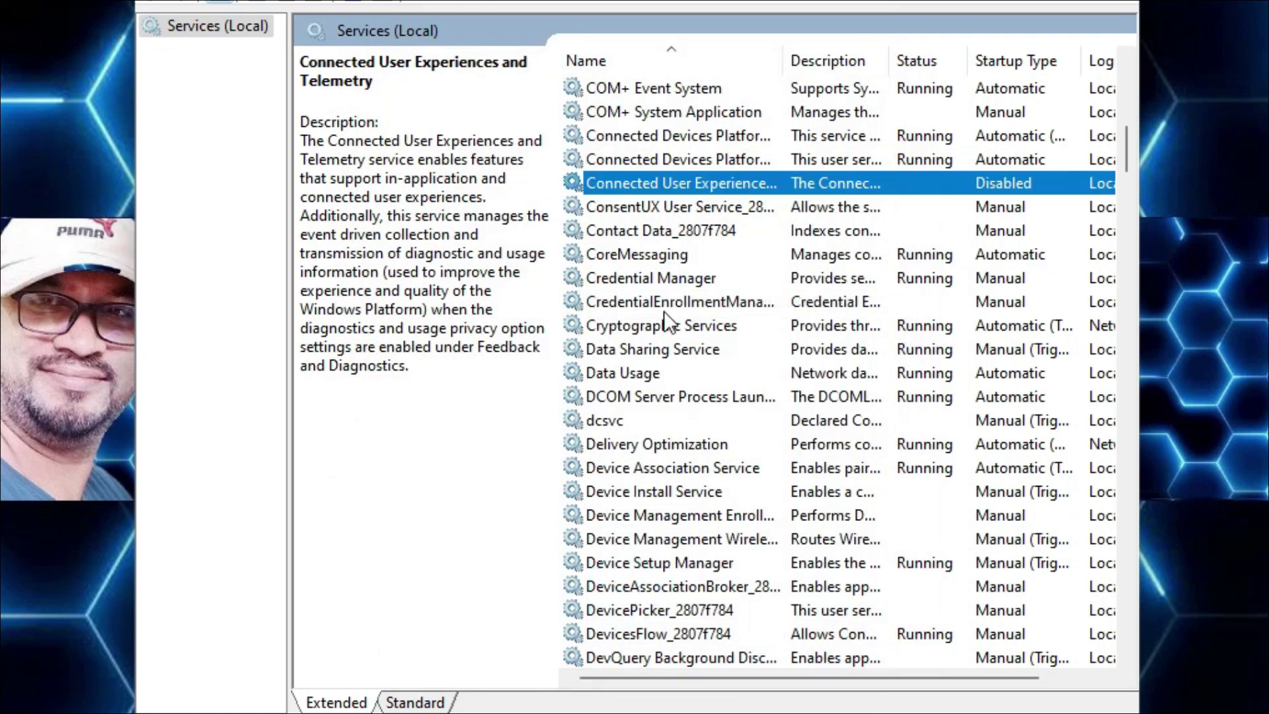
Step: Set Diagnostic Execution Service's startup type to Disabled and save the change
scroll(677, 433, down, 2)
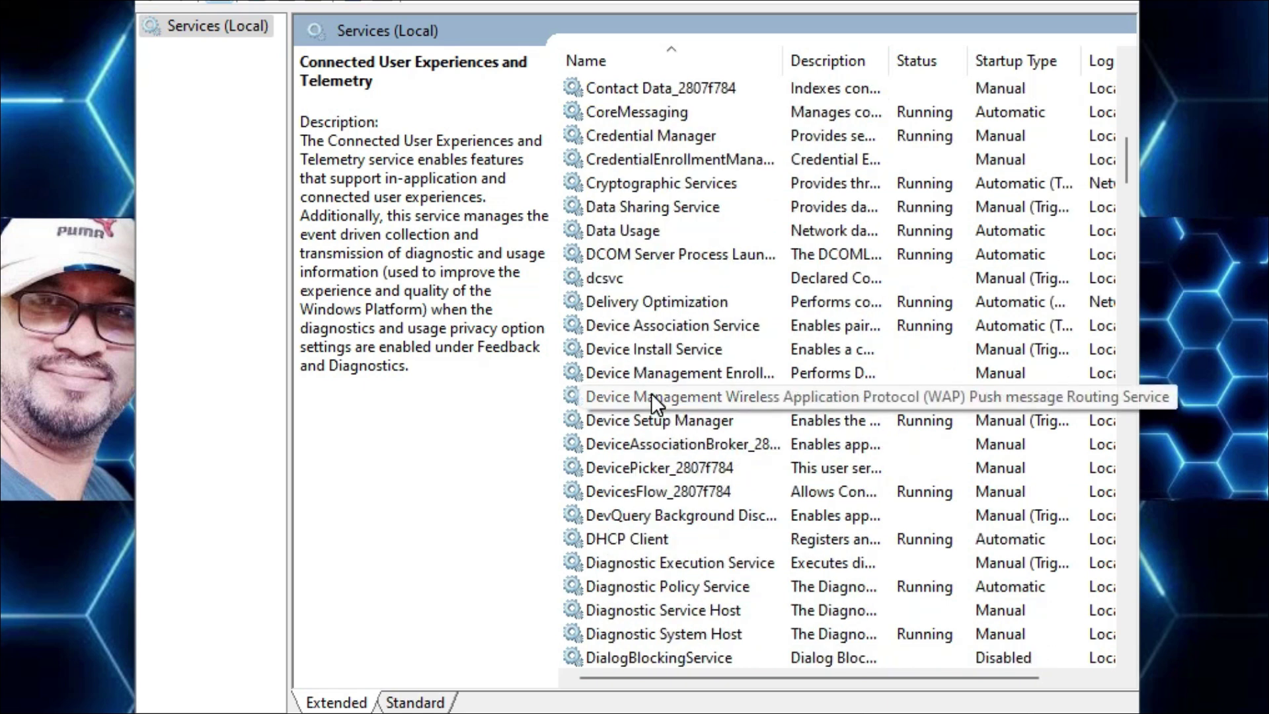
click(705, 563)
scroll(684, 373, down, 1)
scroll(683, 367, down, 4)
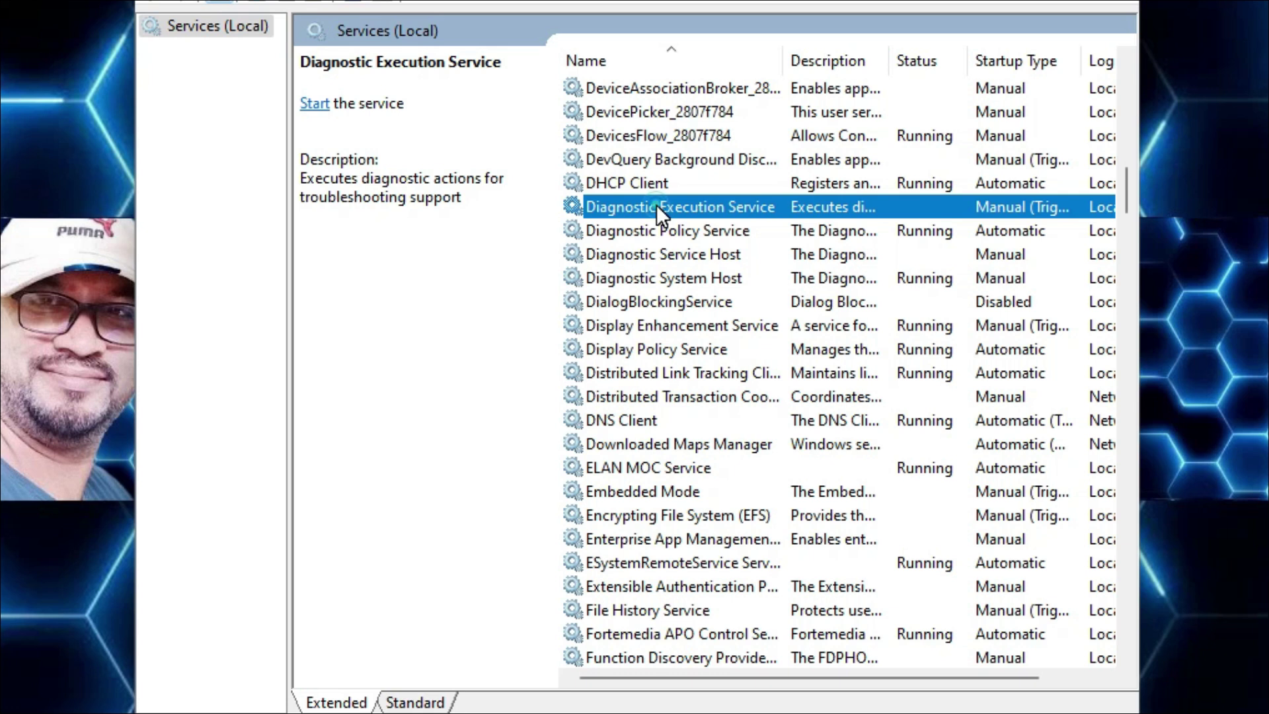
double_click(656, 205)
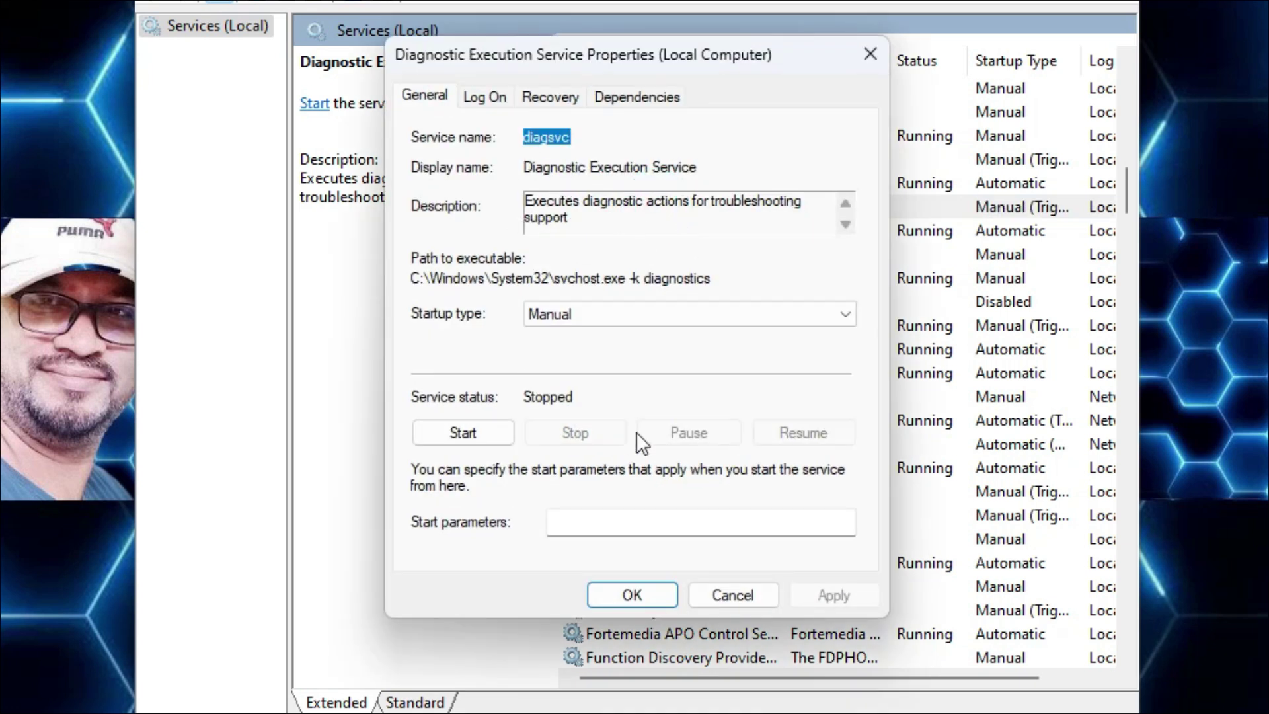
click(561, 315)
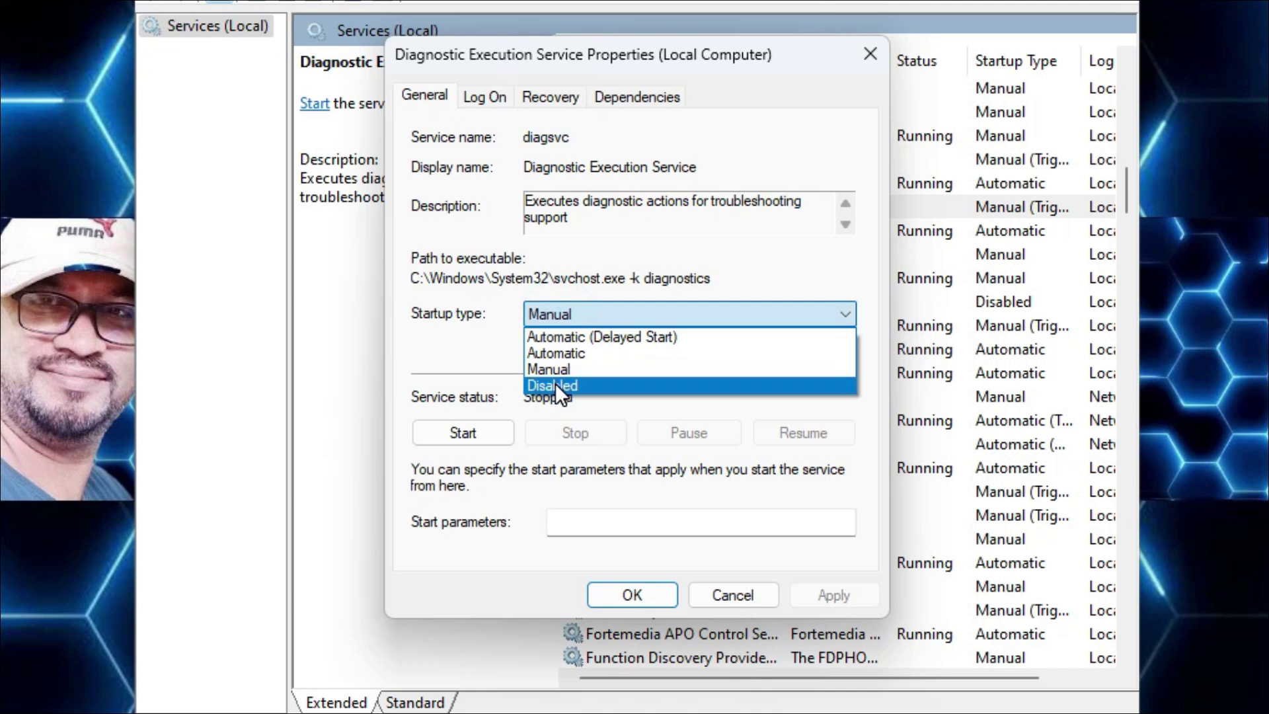
click(555, 383)
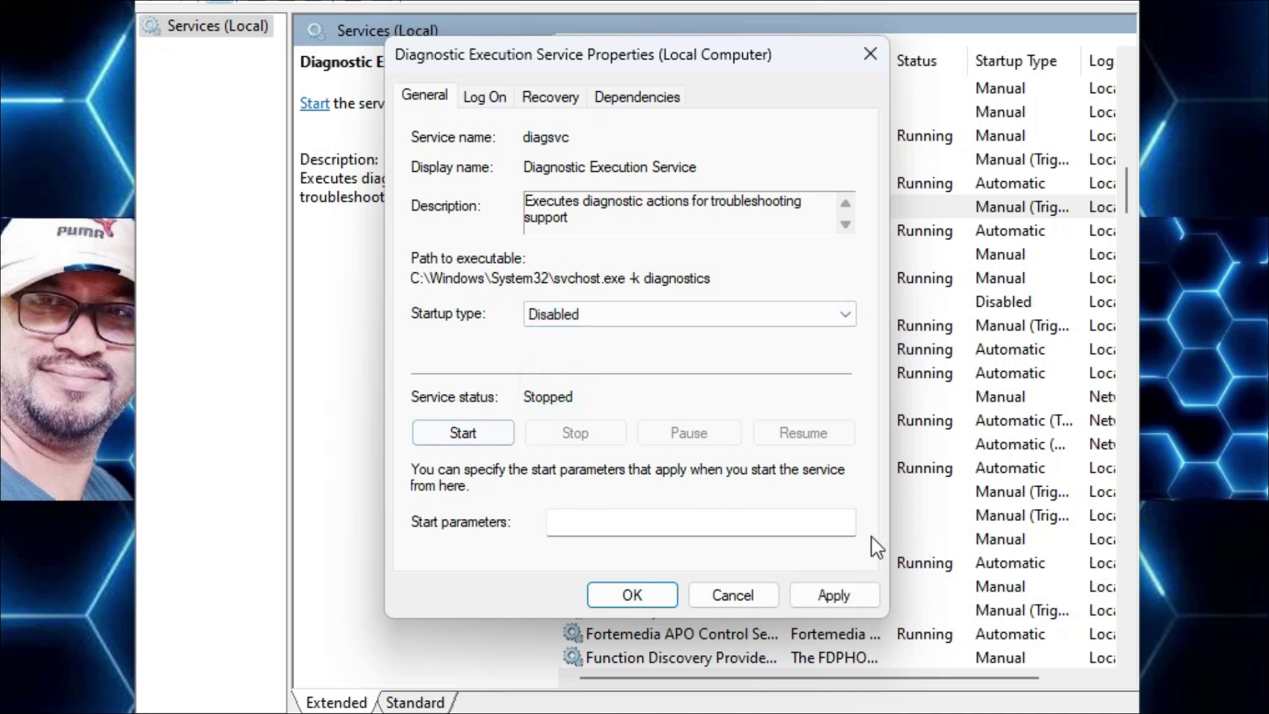
click(835, 596)
click(627, 594)
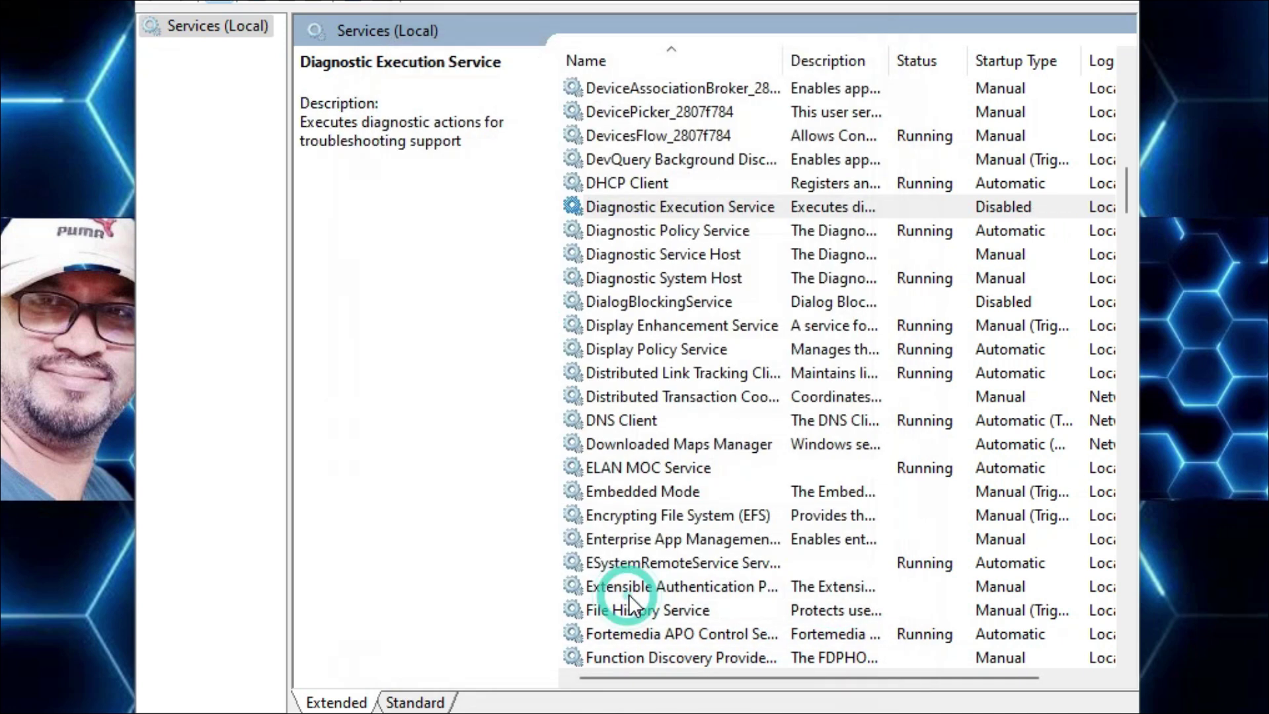
Step: Set Diagnostic Policy Service's startup type to Disabled, stop the service and save the change
double_click(705, 232)
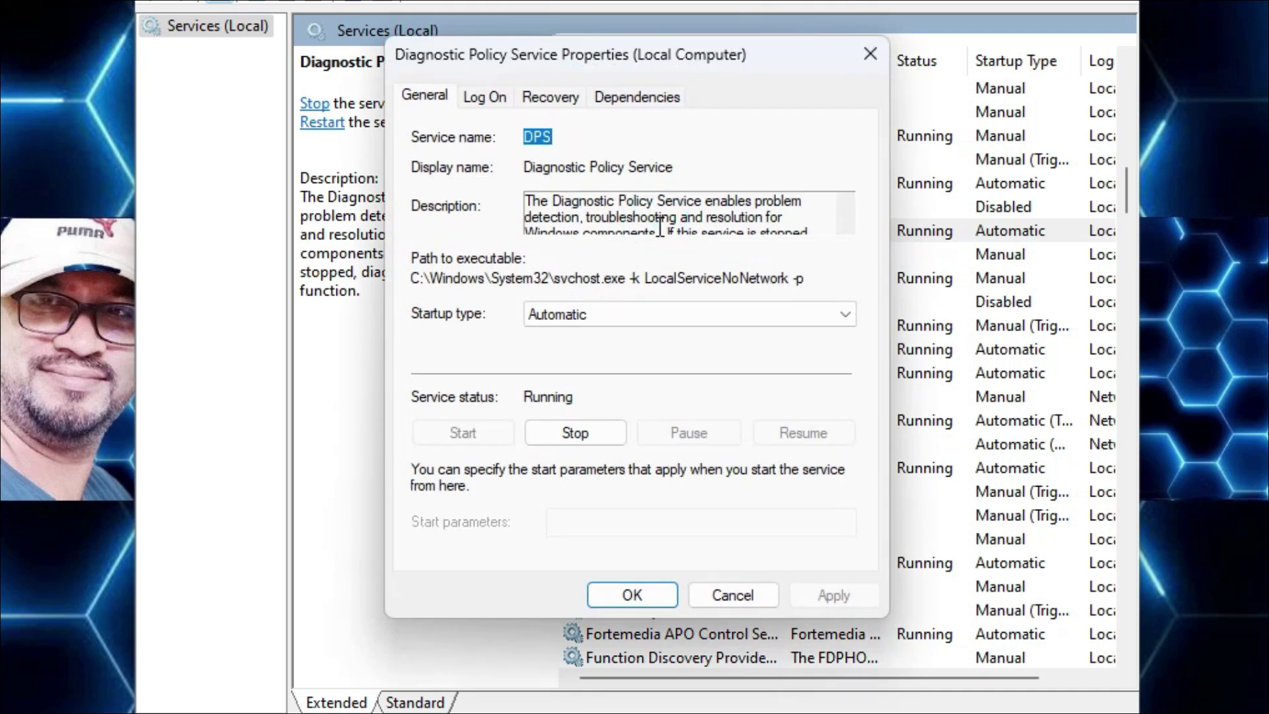
click(555, 315)
click(571, 381)
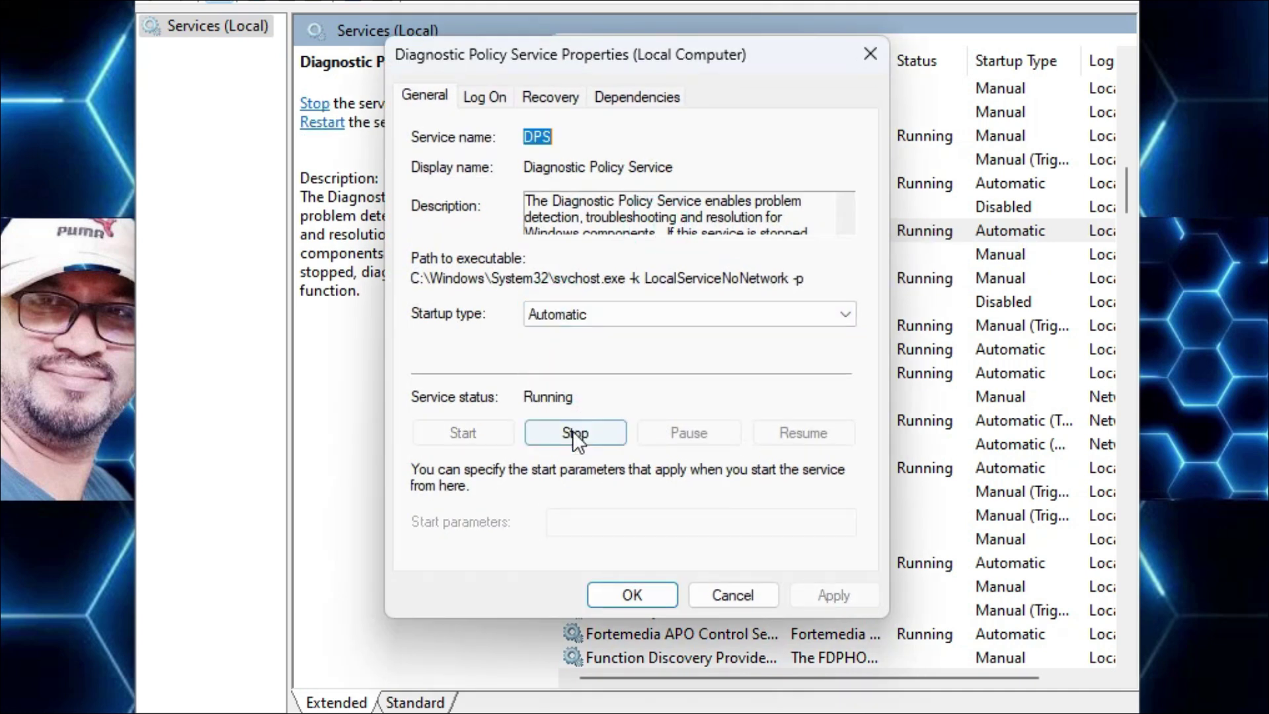
click(575, 432)
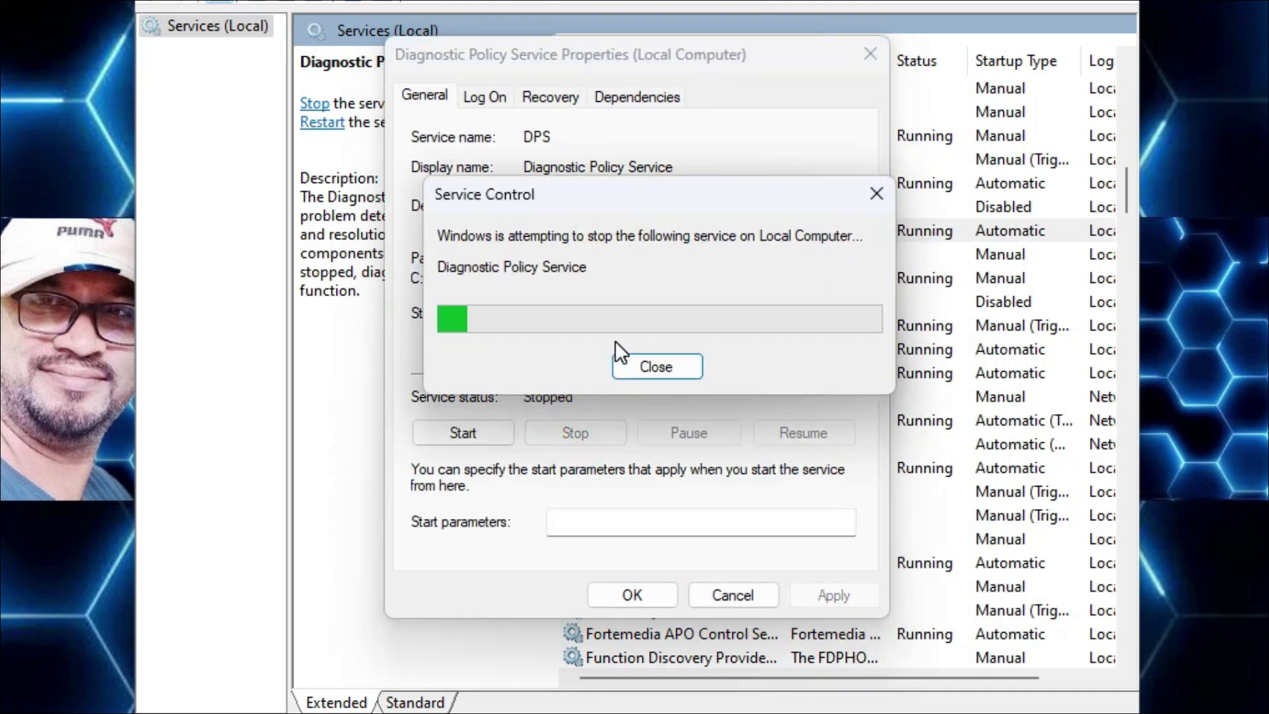
scroll(542, 319, down, 2)
click(833, 595)
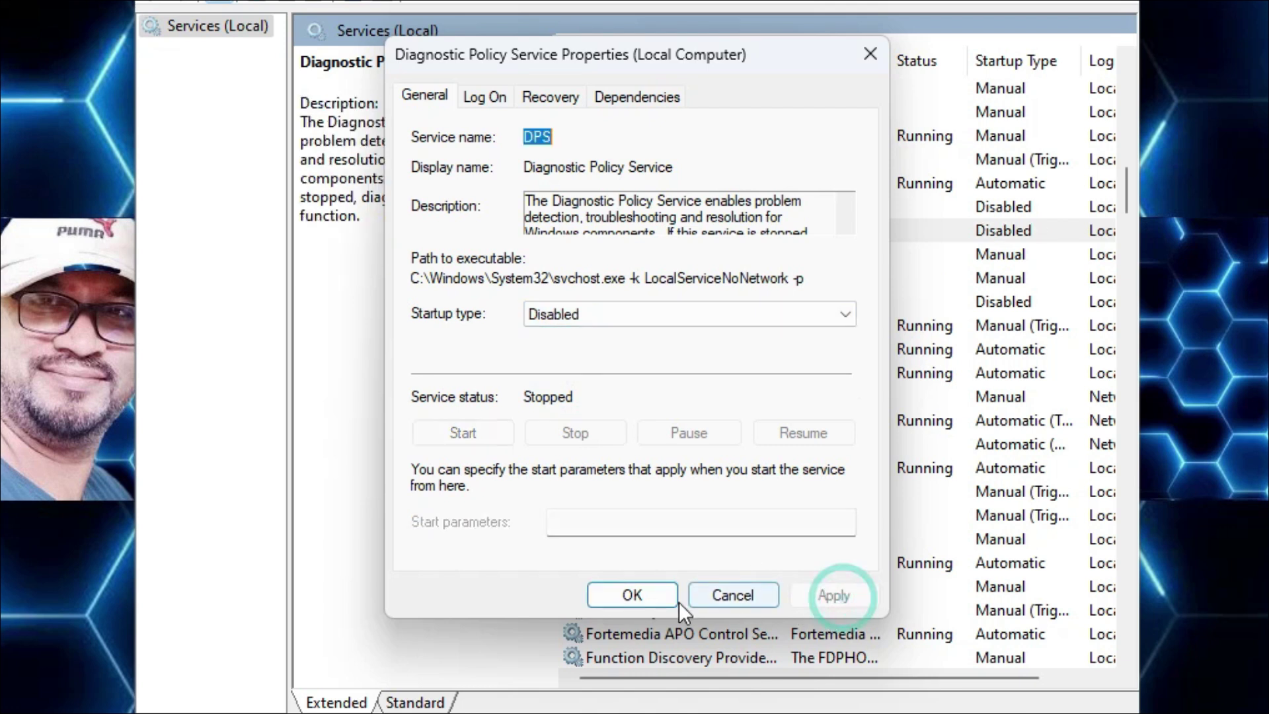
click(632, 595)
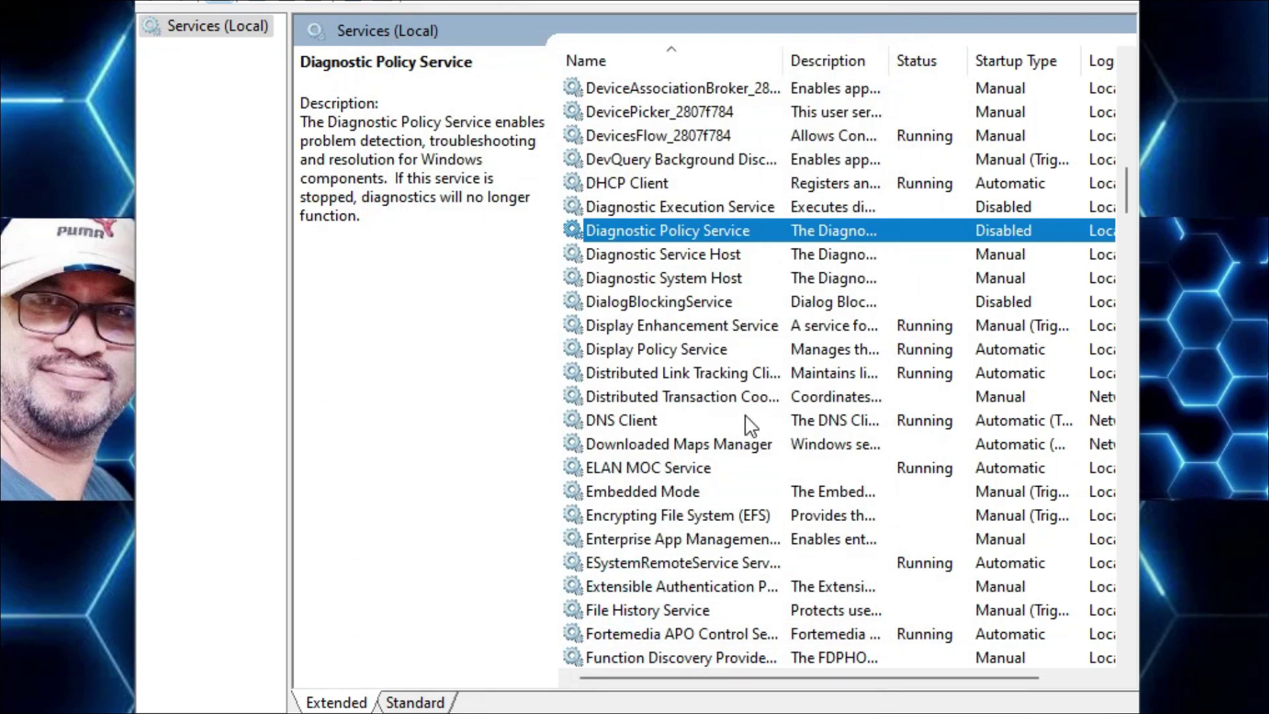
Step: Set the startup type of Diagnostic Service Host to Disabled and save the change
click(665, 262)
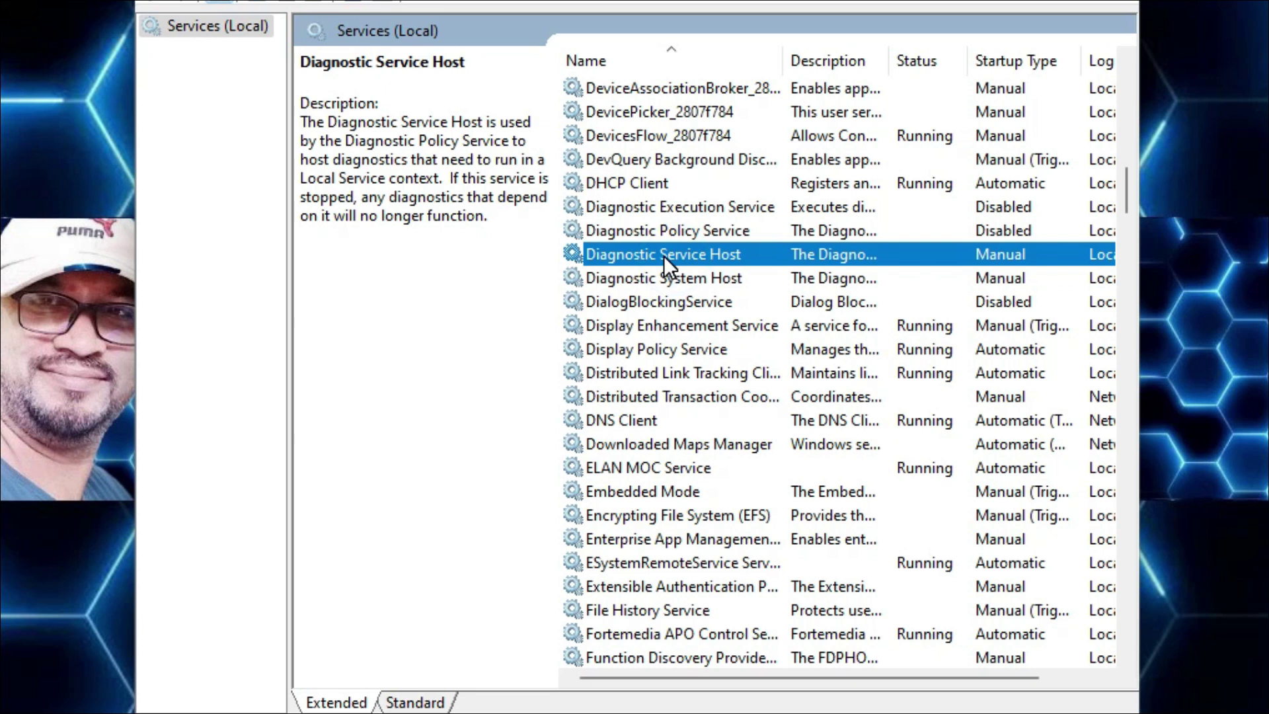
double_click(664, 256)
click(570, 314)
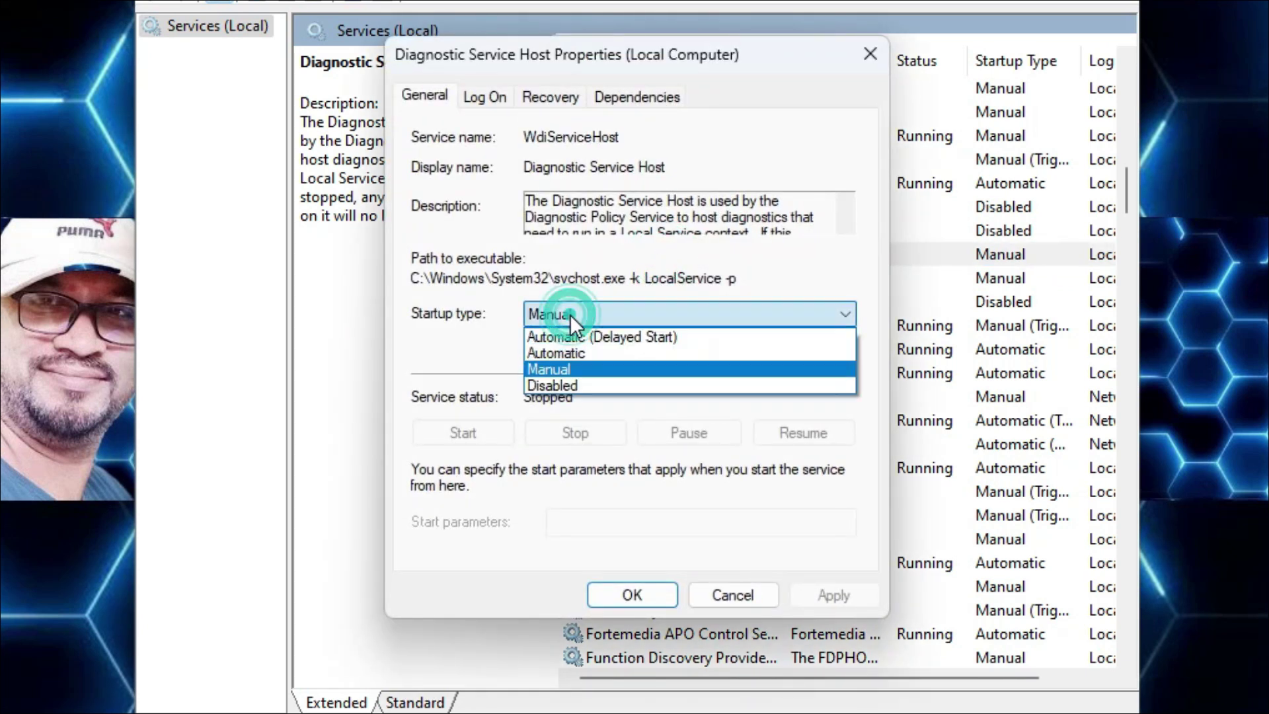
click(558, 383)
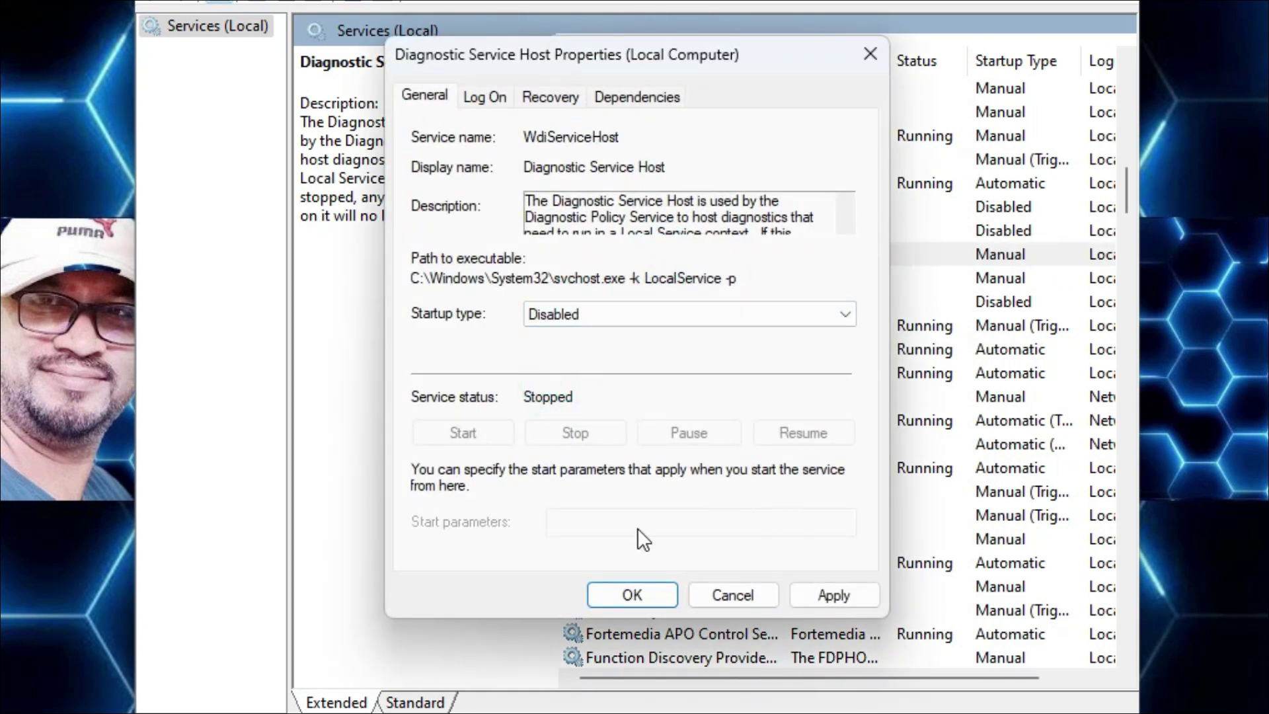
click(839, 594)
click(632, 592)
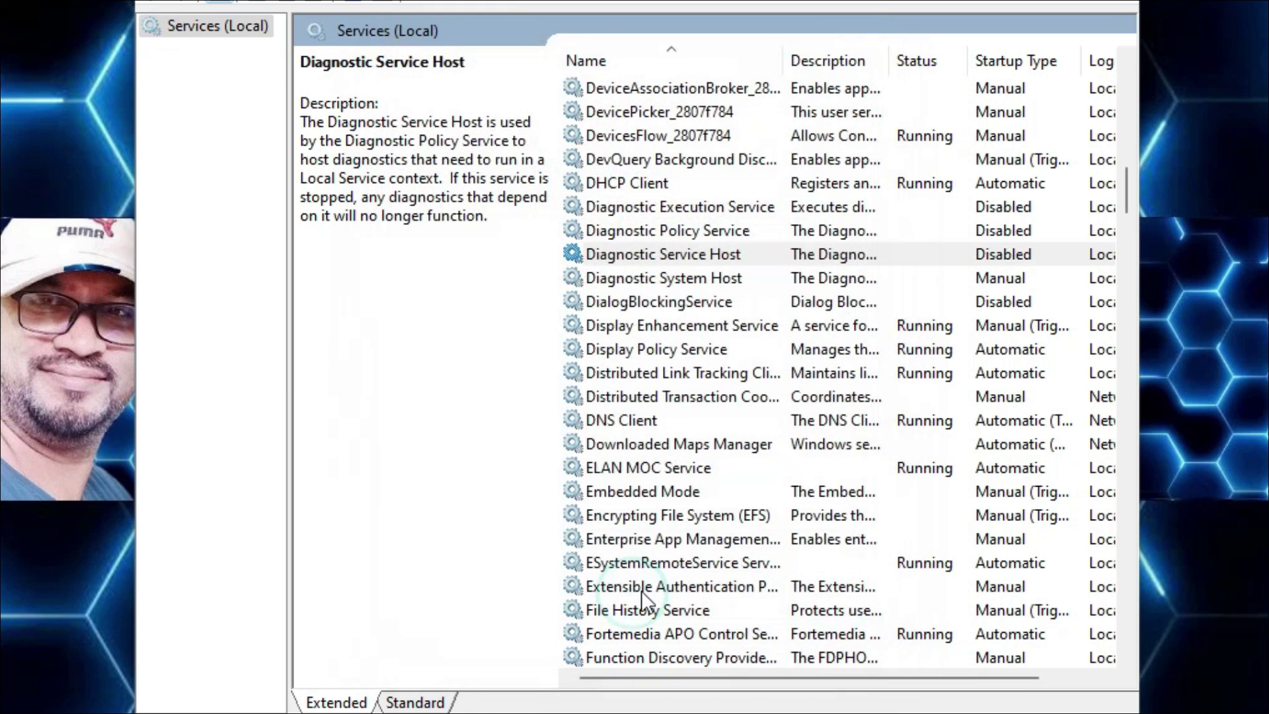
Step: Set the startup type of Diagnostic System Host to Disabled and save the change
click(656, 279)
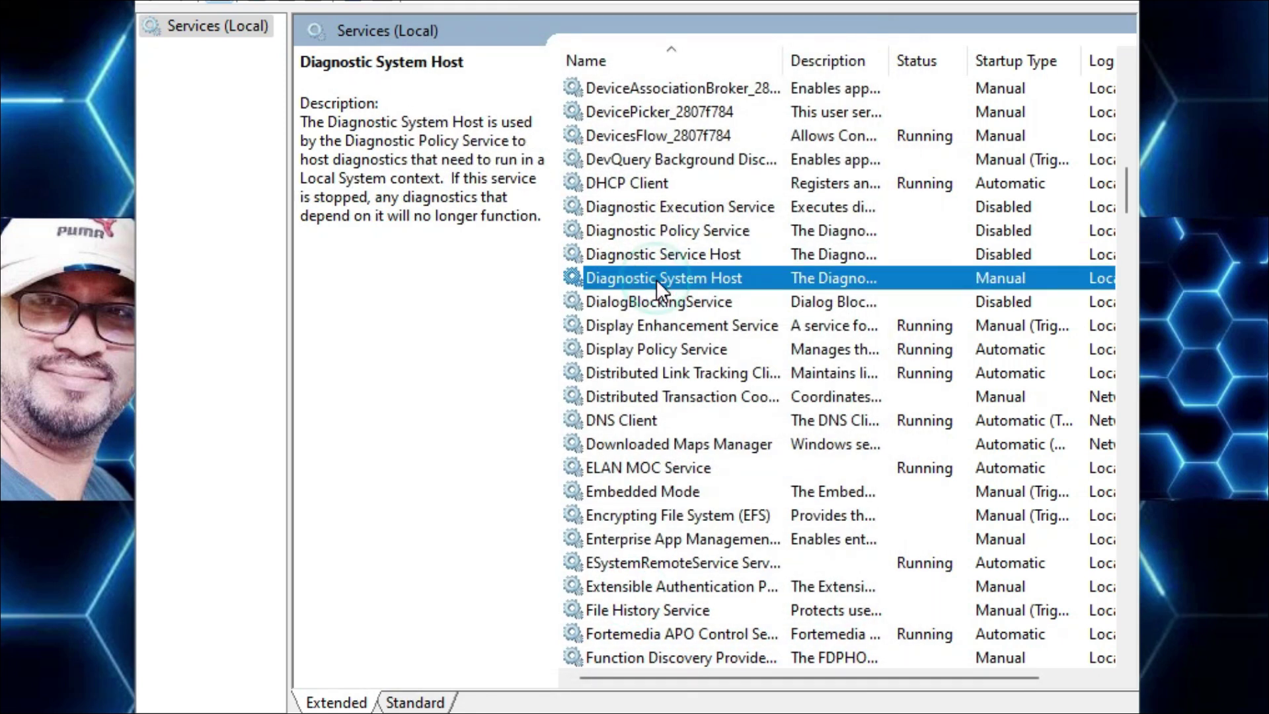
double_click(652, 276)
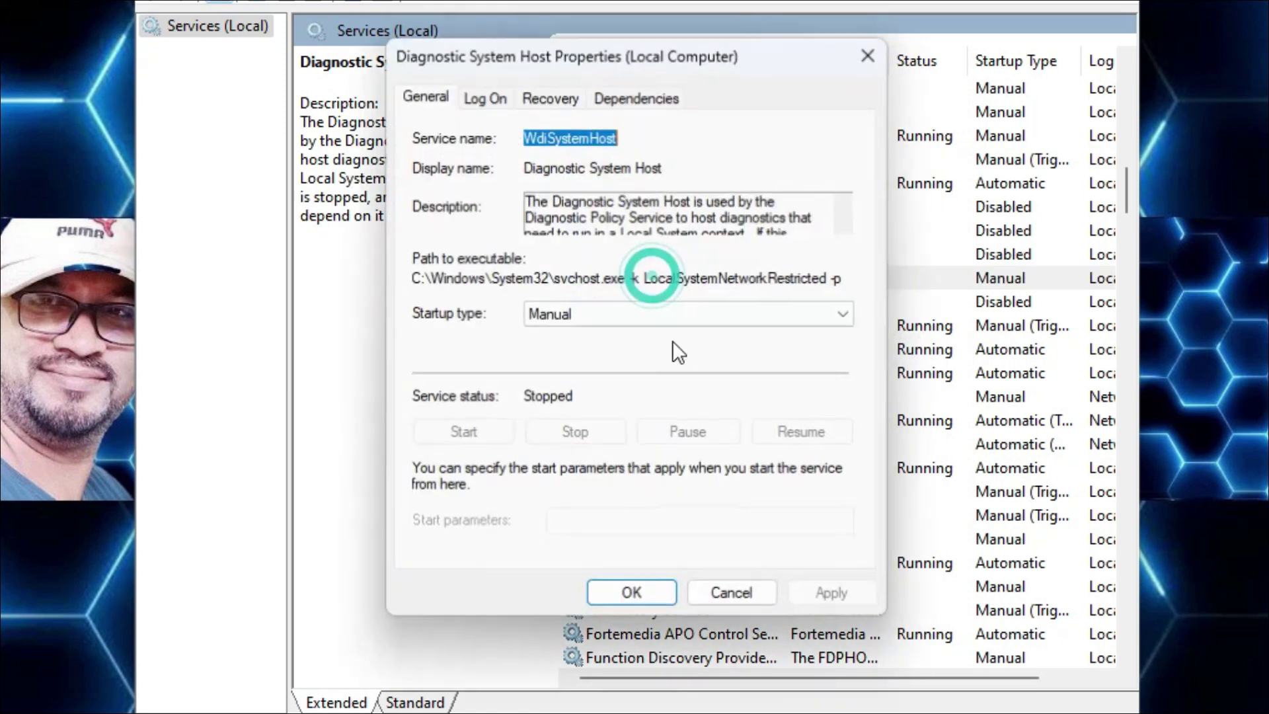
click(578, 314)
click(560, 385)
click(834, 596)
click(630, 596)
Step: Set Geolocation Service's startup type to Disabled, stop the service and save the change
scroll(695, 414, down, 2)
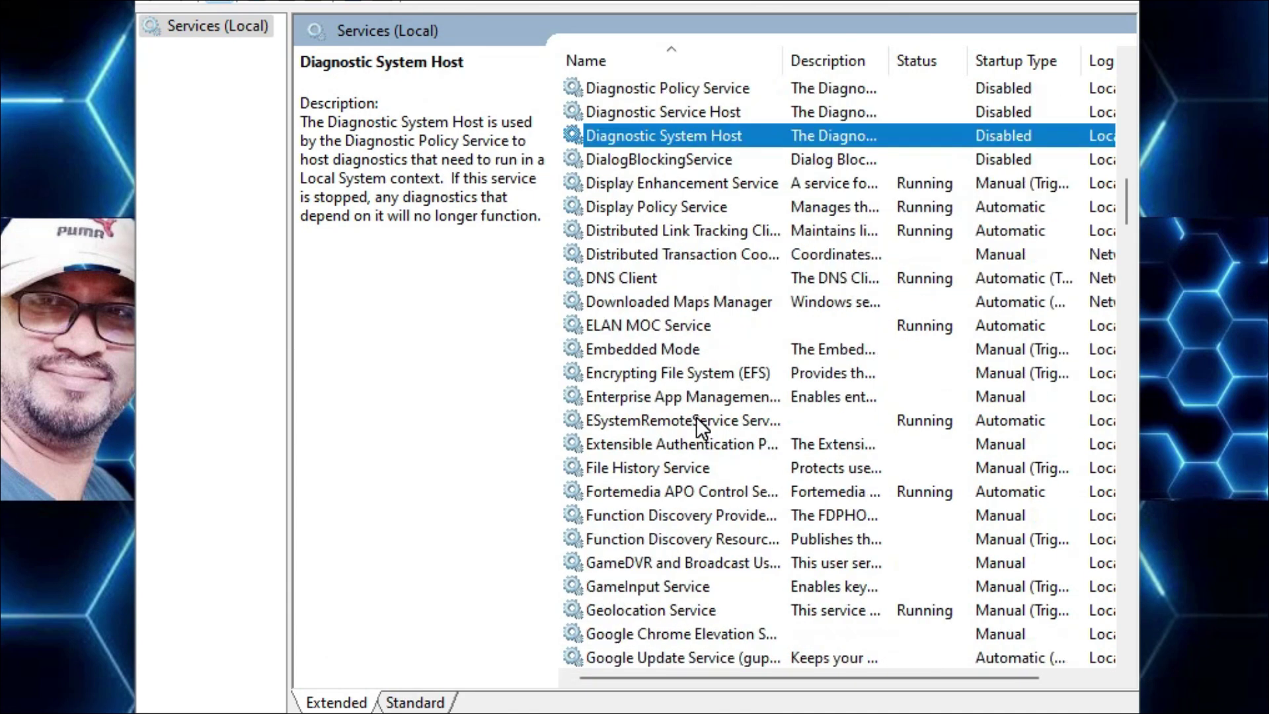
scroll(690, 419, down, 3)
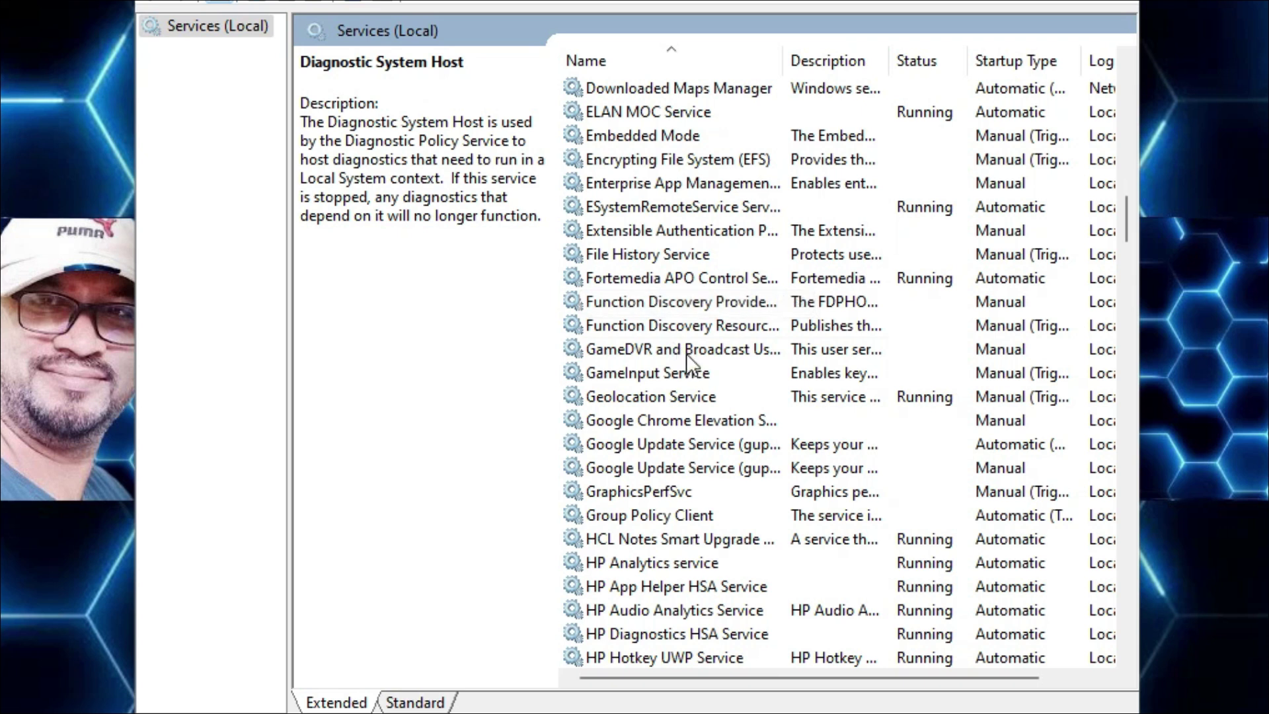
click(662, 397)
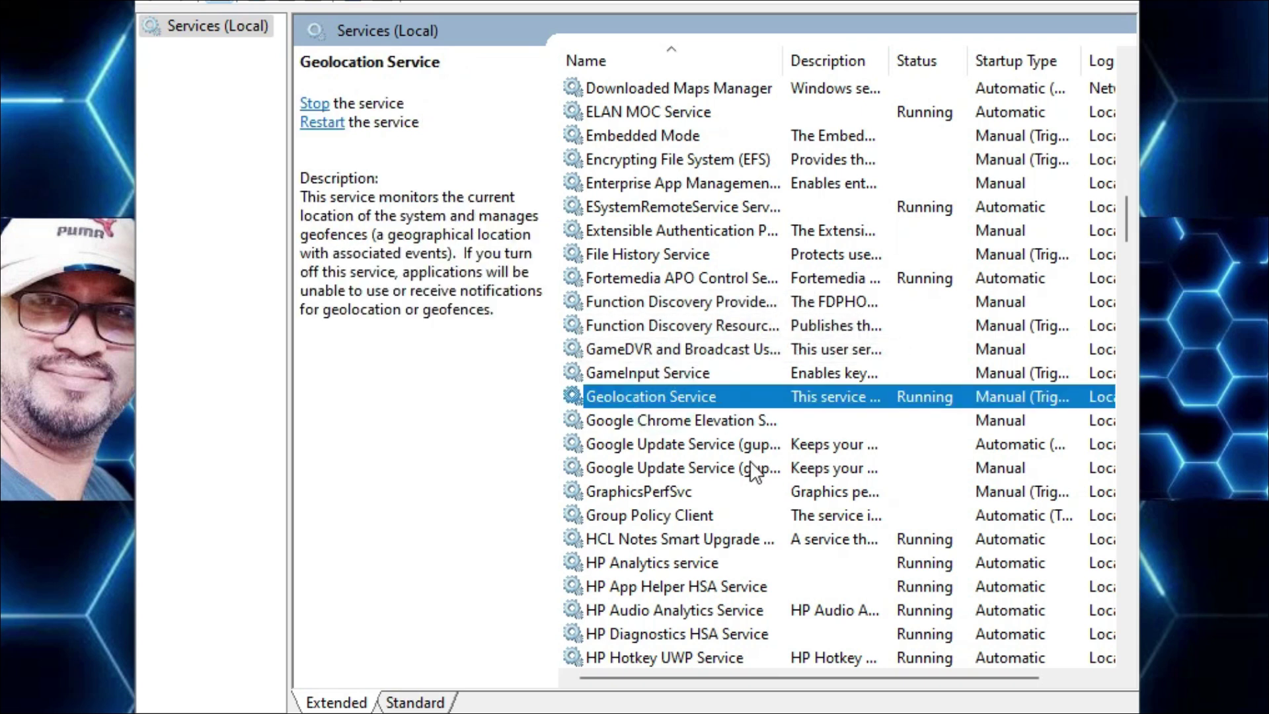
double_click(669, 396)
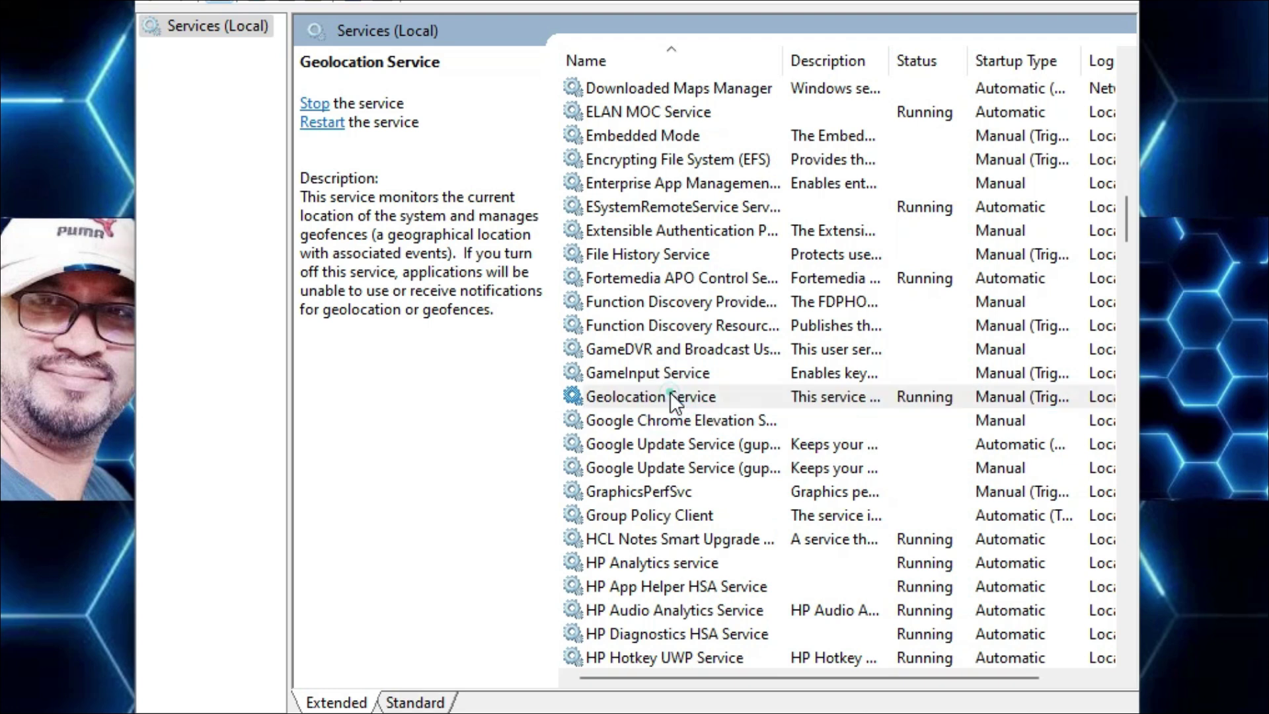
click(589, 315)
click(573, 384)
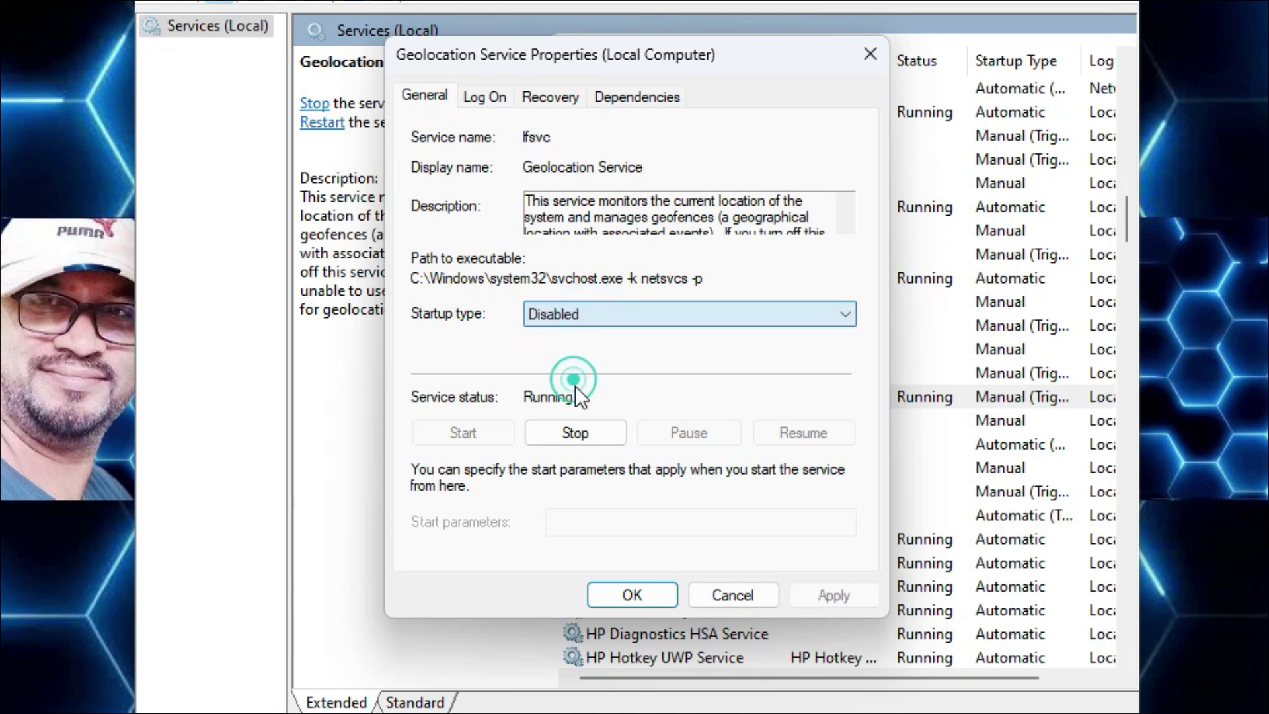
click(584, 433)
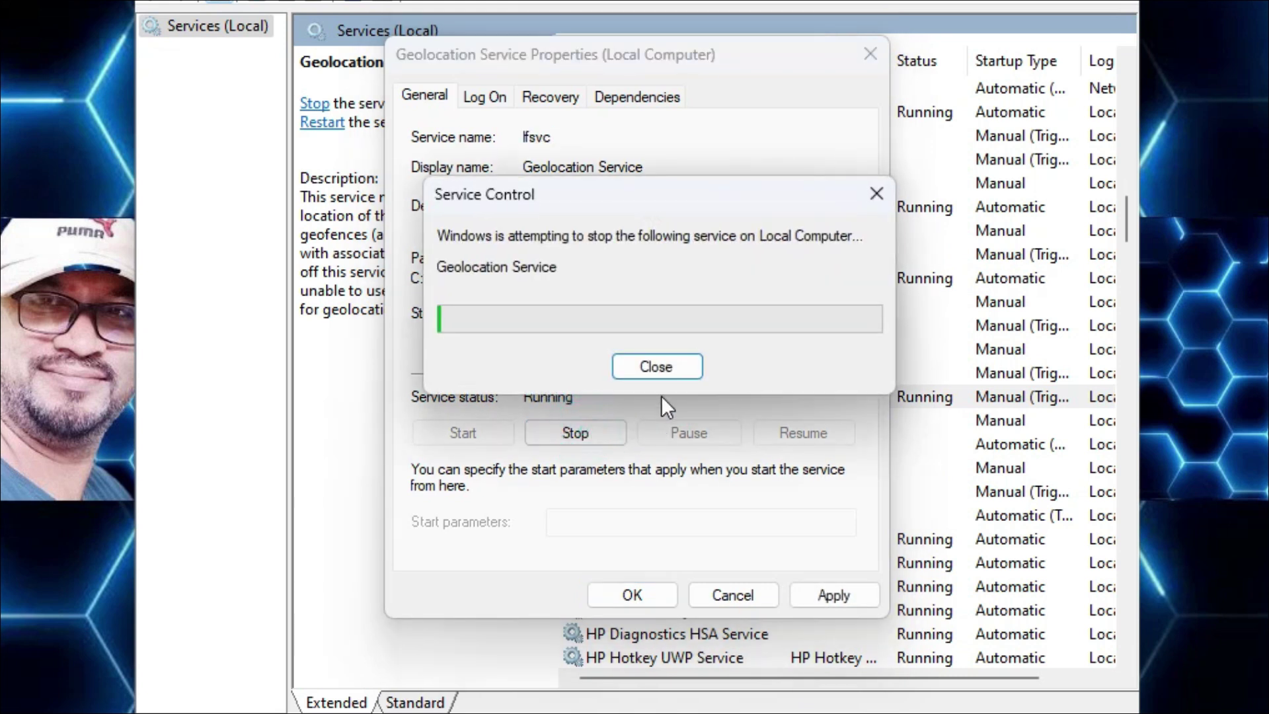
click(833, 594)
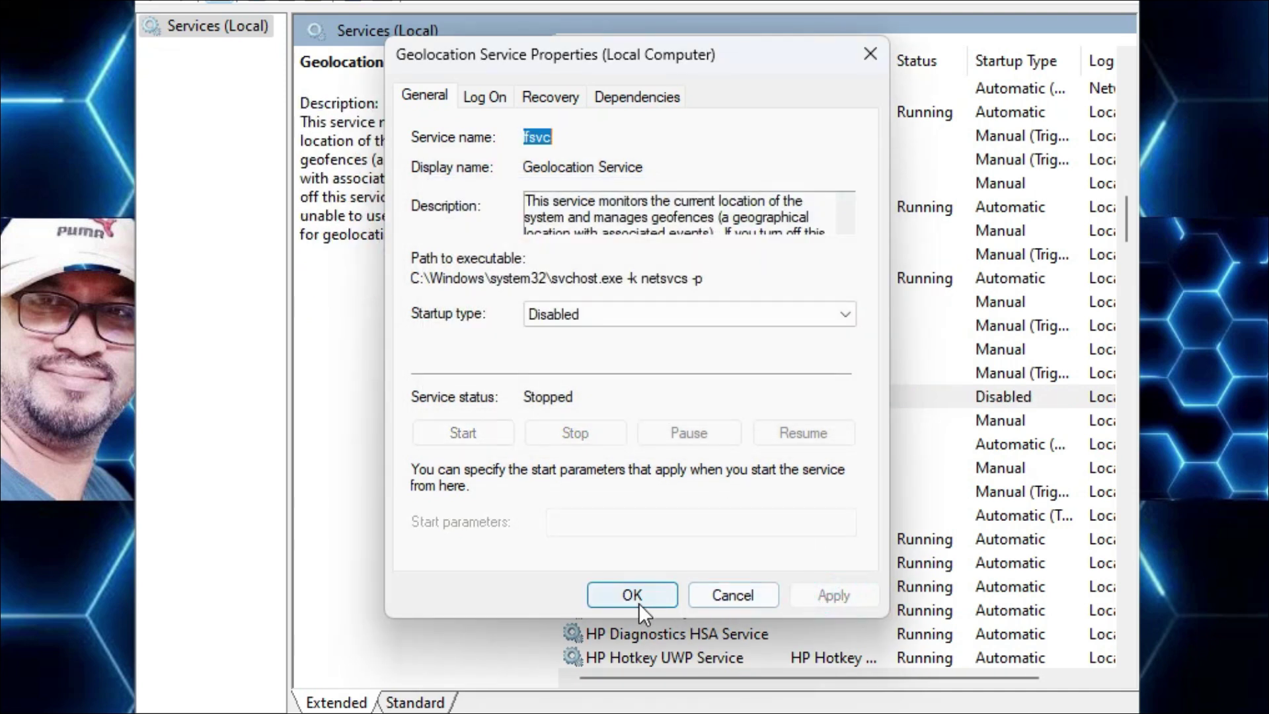
click(635, 595)
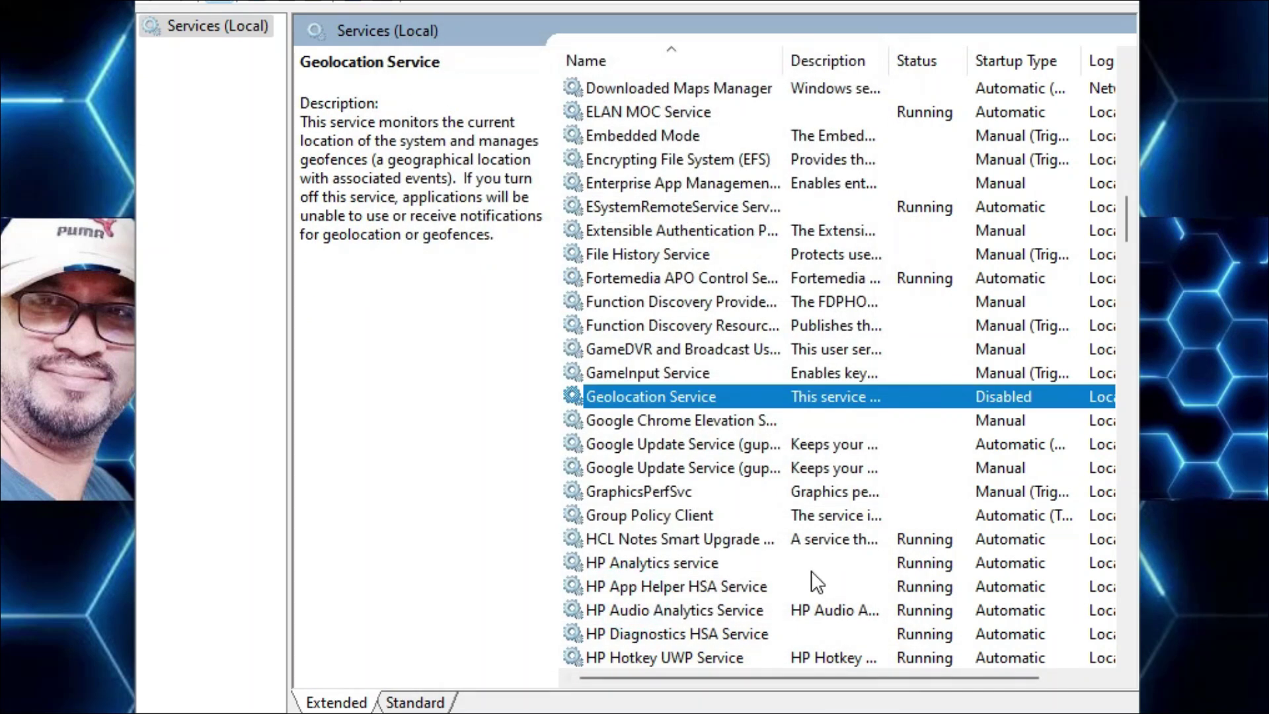
Step: Examine the descriptions of the Hyper-V services, including Guest Service Interface, Remote Desktop Virtualization and PowerShell Direct
scroll(812, 572, down, 4)
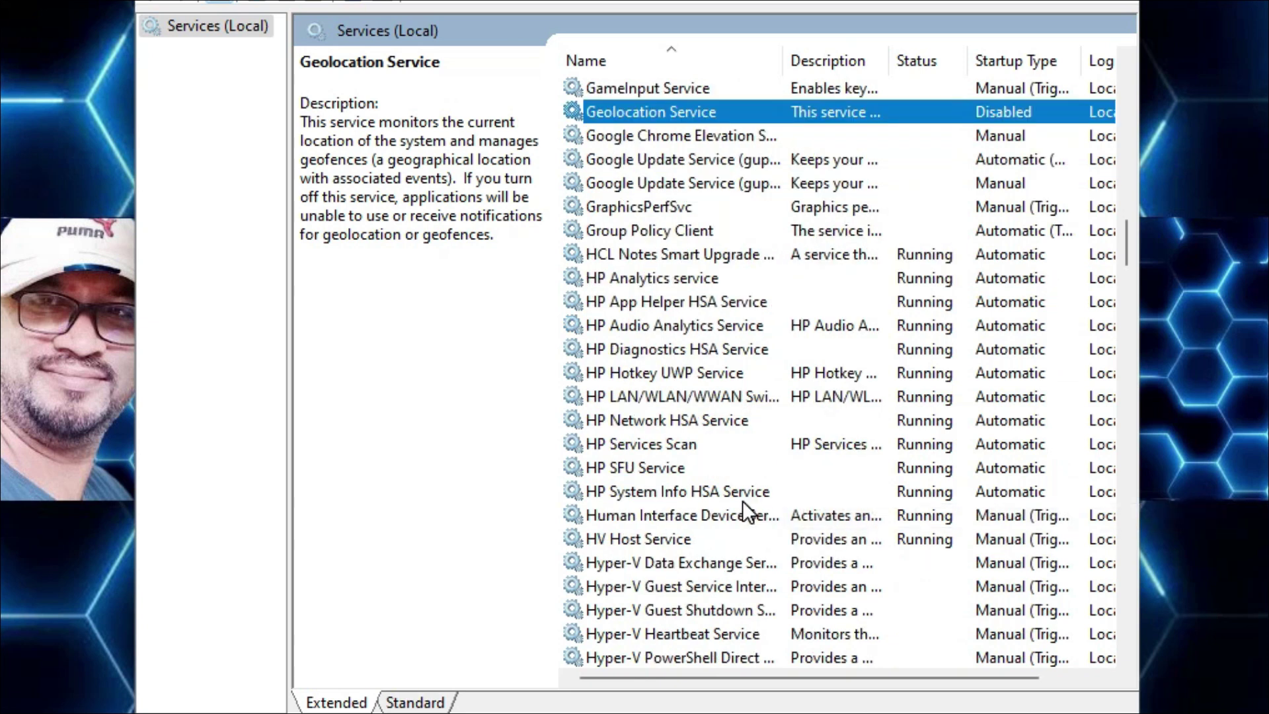
scroll(746, 495, down, 5)
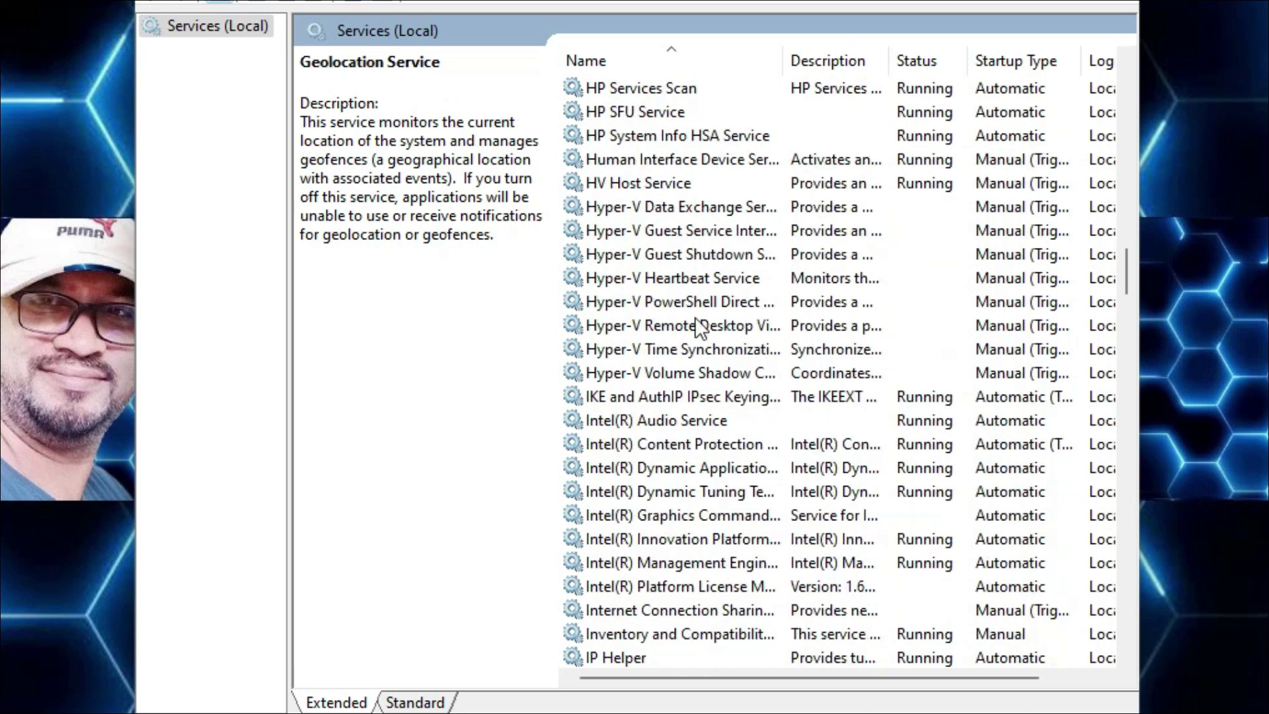
click(690, 278)
click(687, 229)
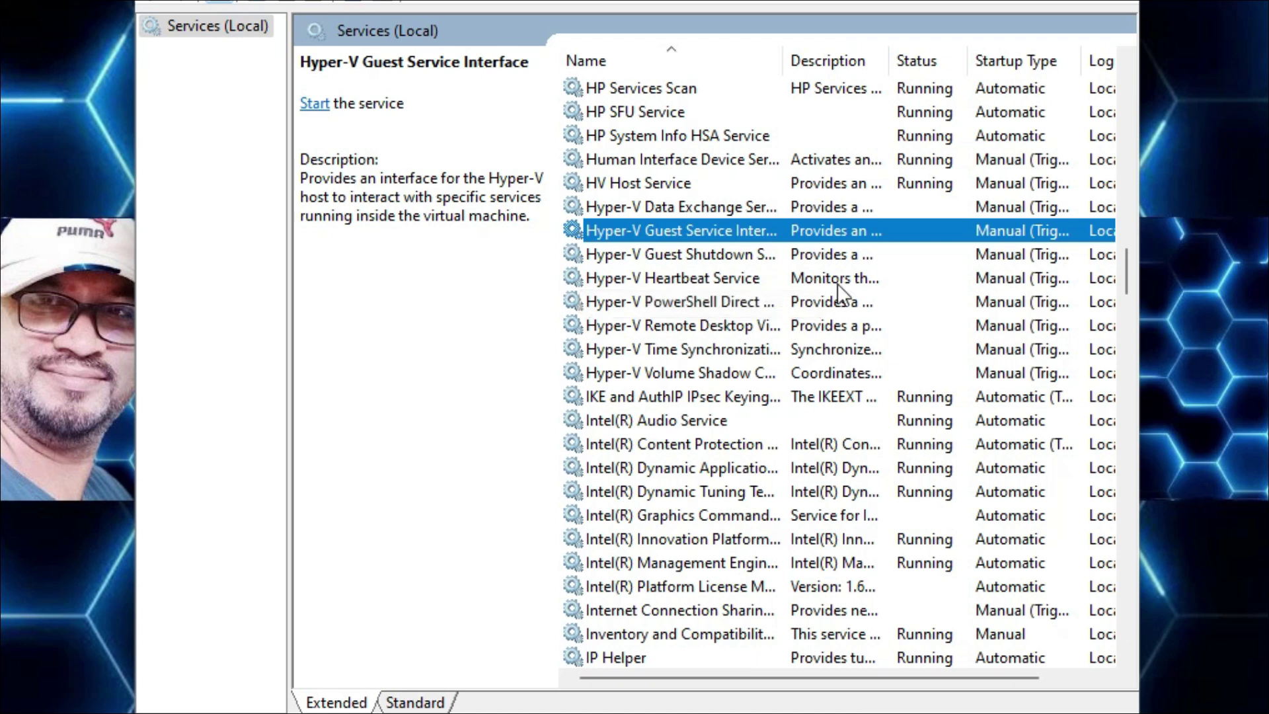
click(695, 323)
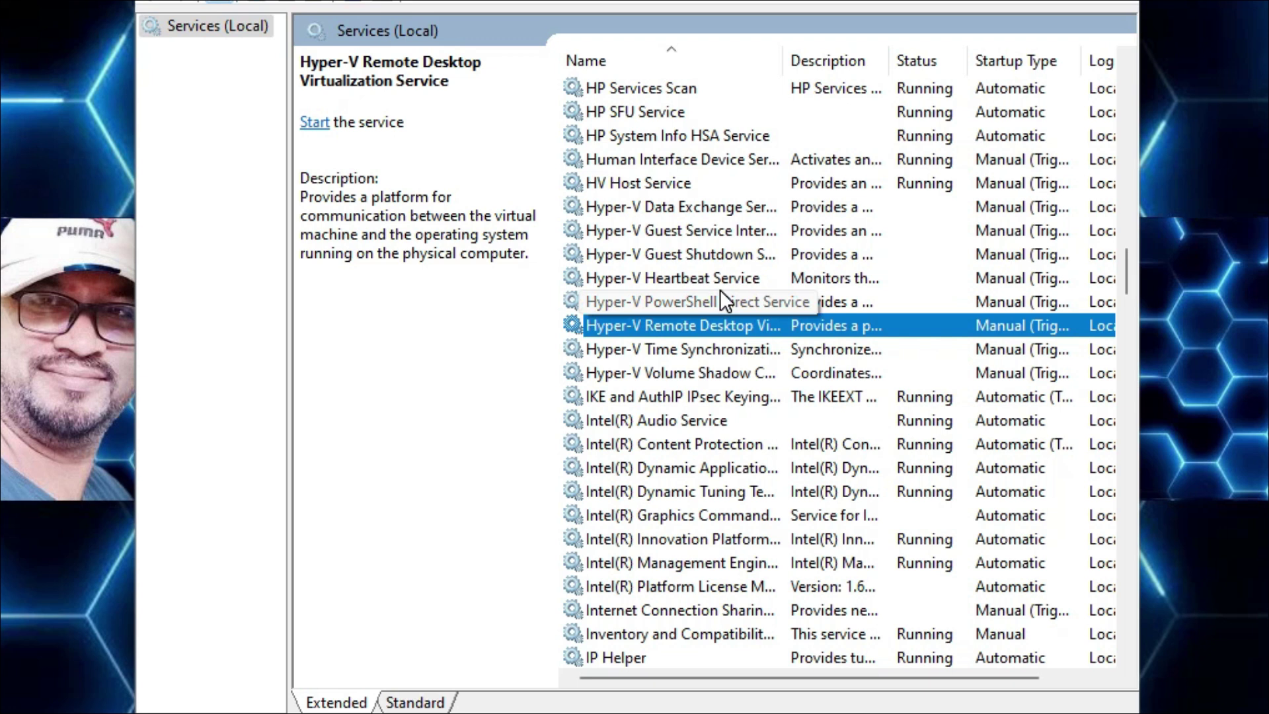
click(672, 231)
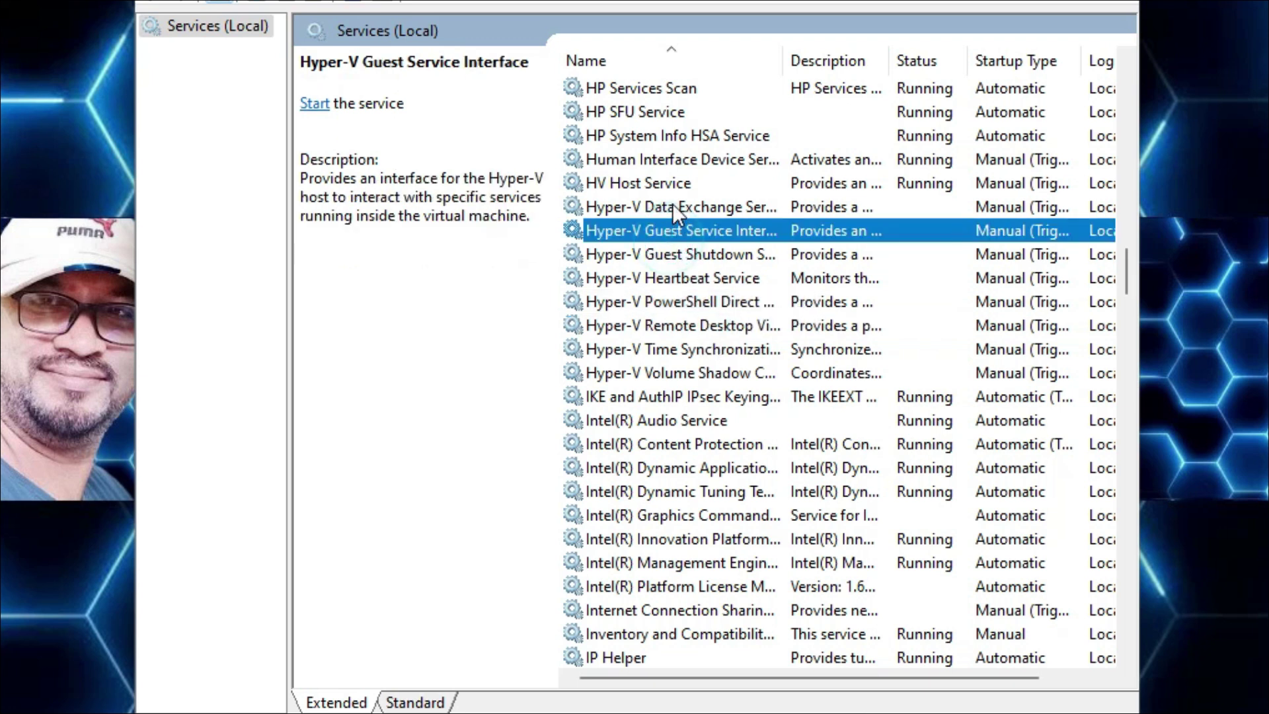
click(710, 303)
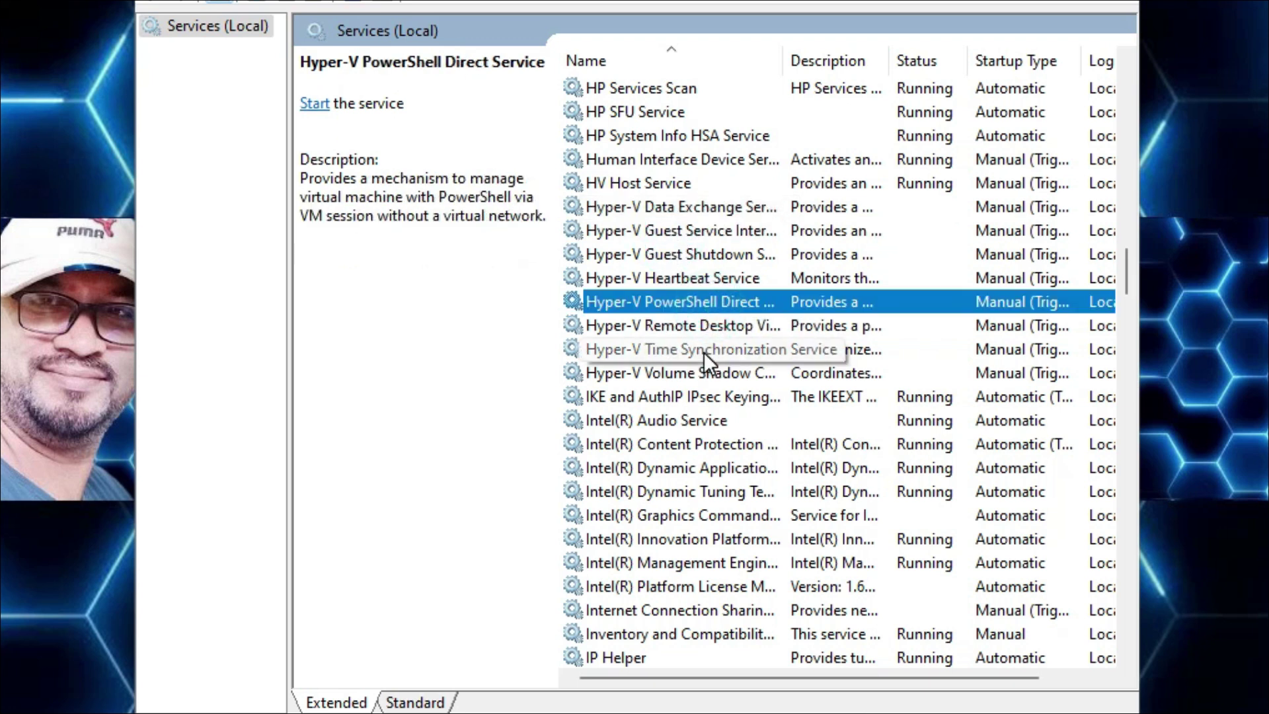
click(696, 230)
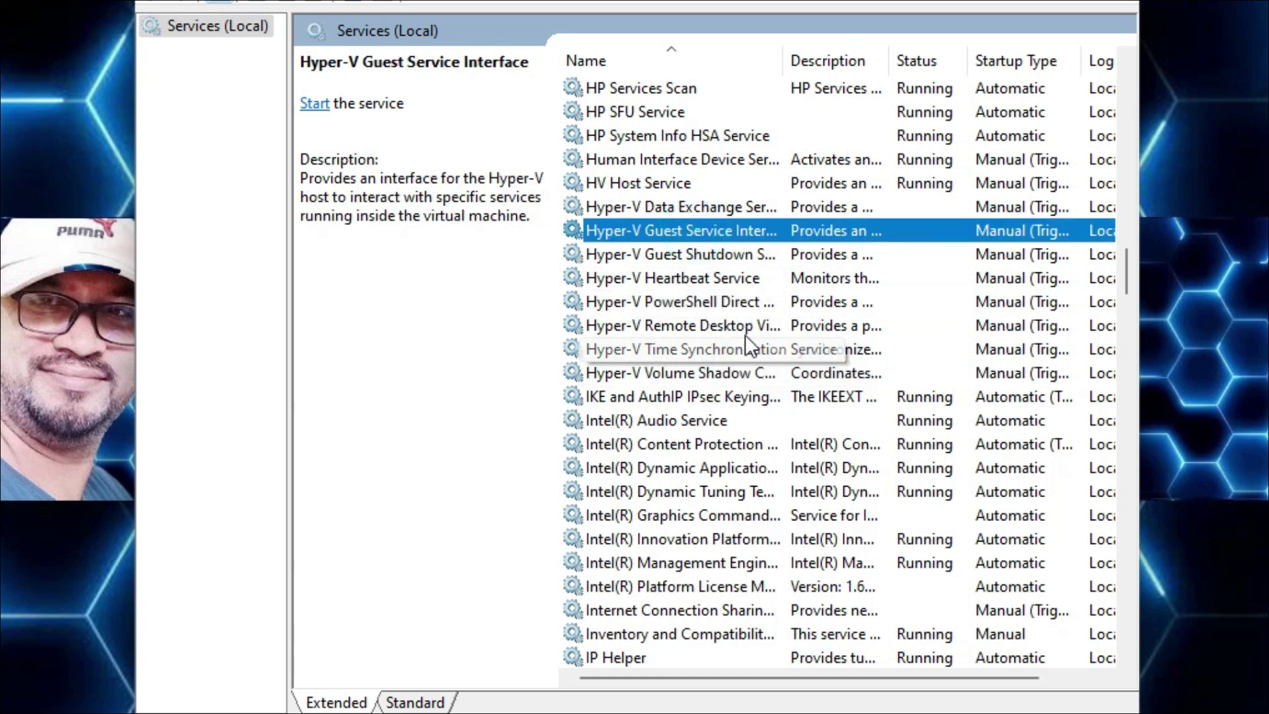
Step: Set the IP Helper service's startup type to Disabled, stop the service and save the change
scroll(685, 326, down, 2)
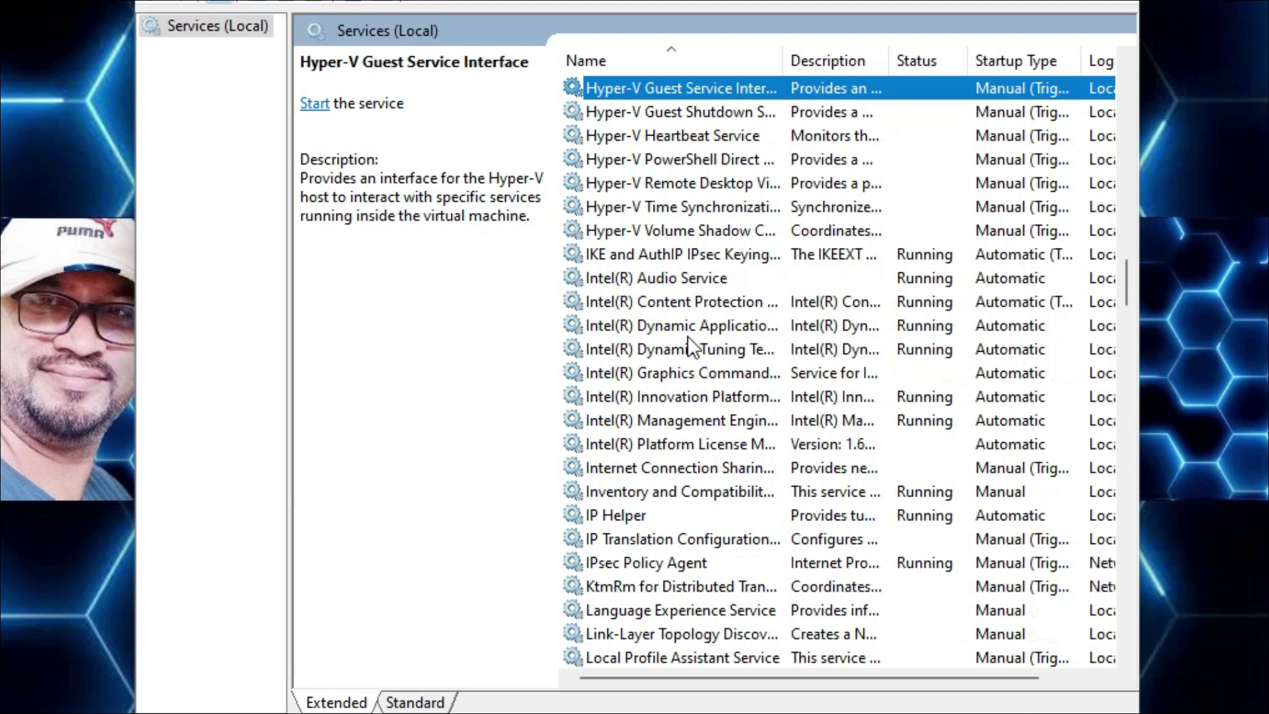
scroll(692, 302, down, 2)
click(616, 372)
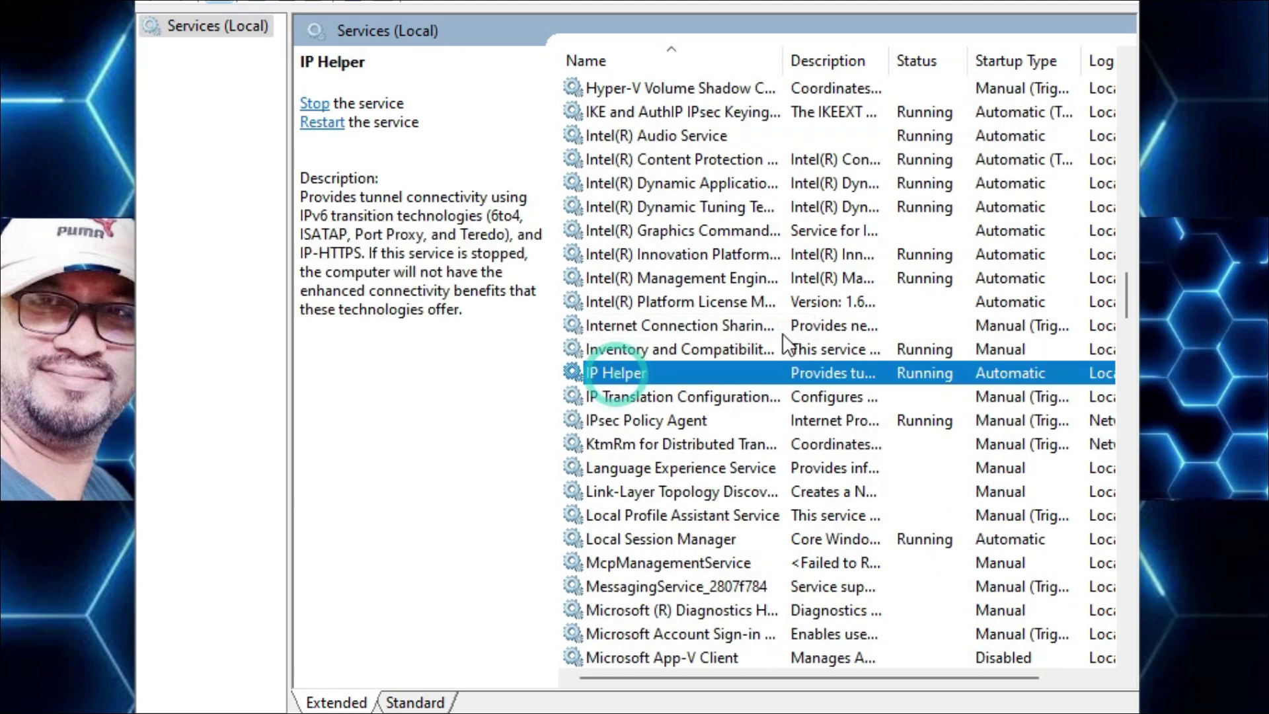
scroll(736, 314, down, 1)
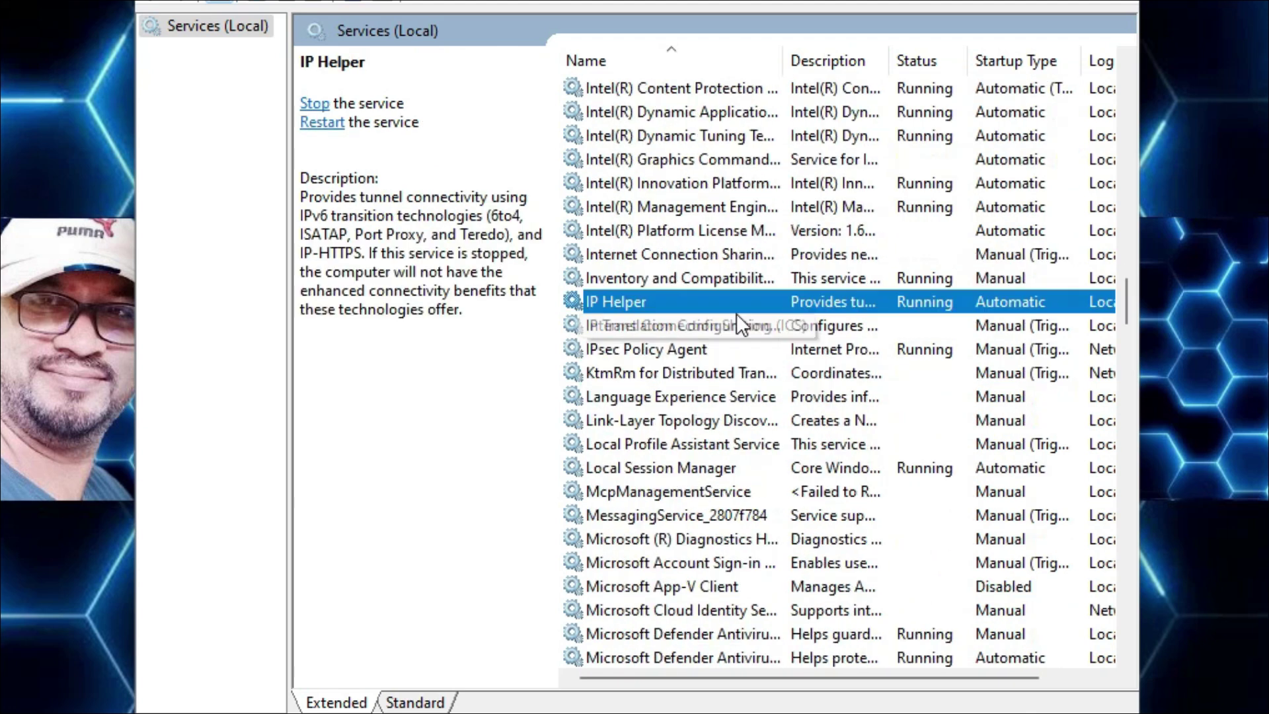
double_click(639, 300)
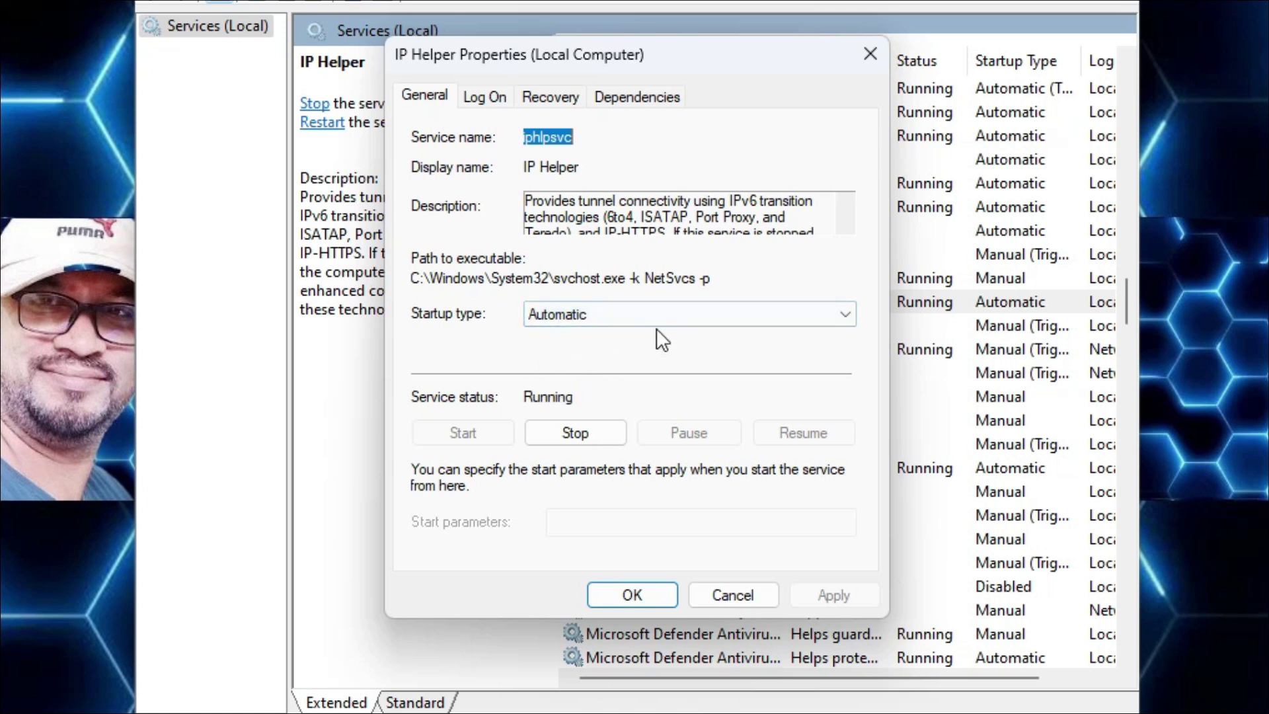
click(584, 319)
click(567, 382)
click(579, 431)
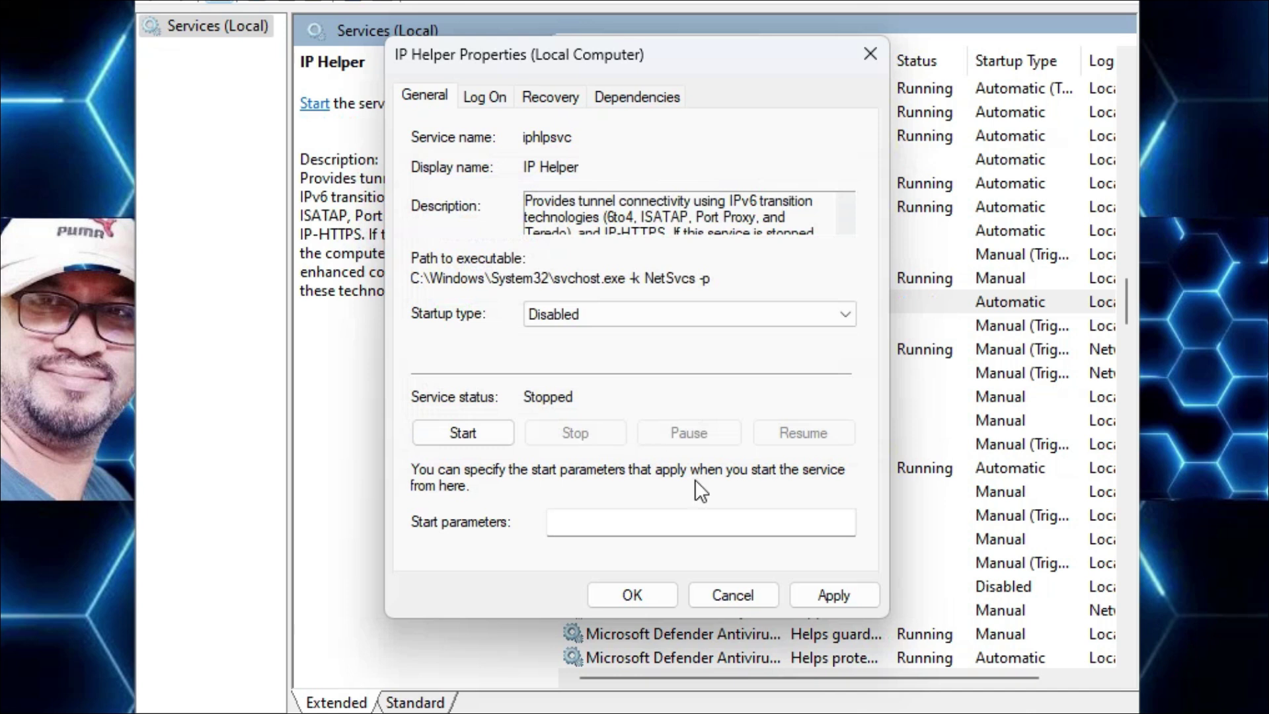
click(841, 594)
click(644, 598)
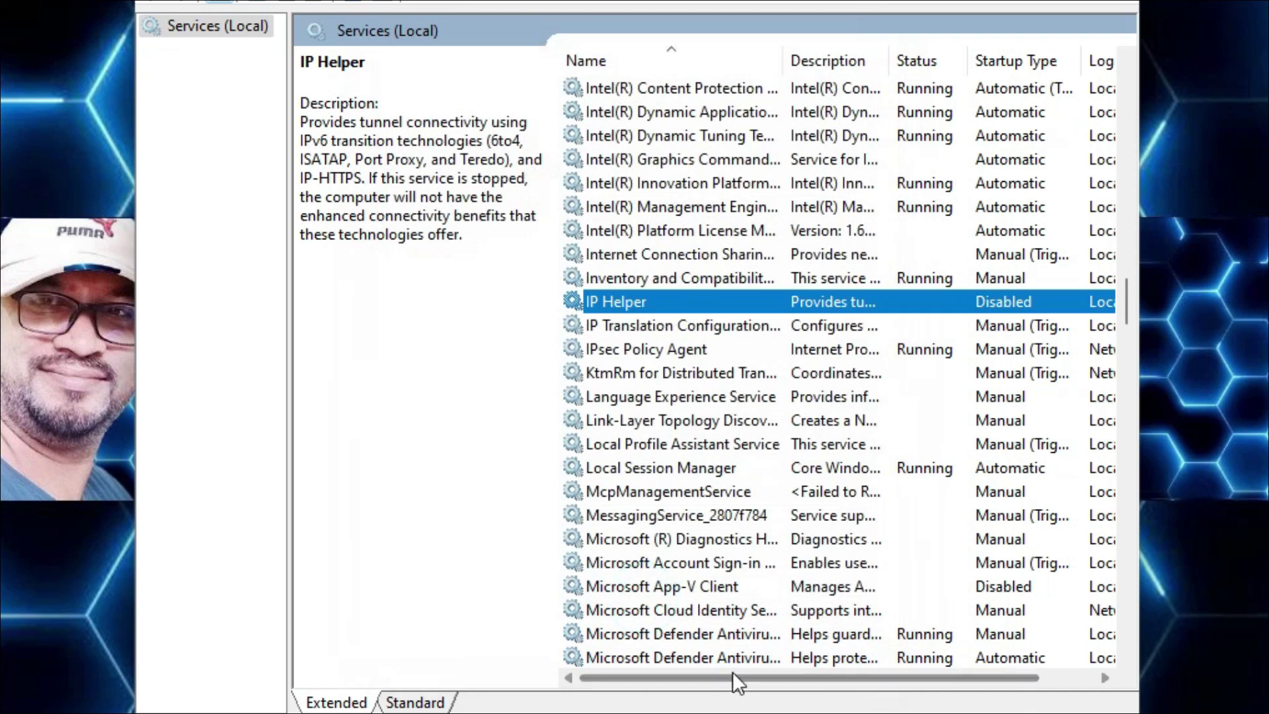
Step: Set the startup type of the Optimize drives service to Disabled and save the change
scroll(704, 458, down, 6)
scroll(694, 488, down, 1)
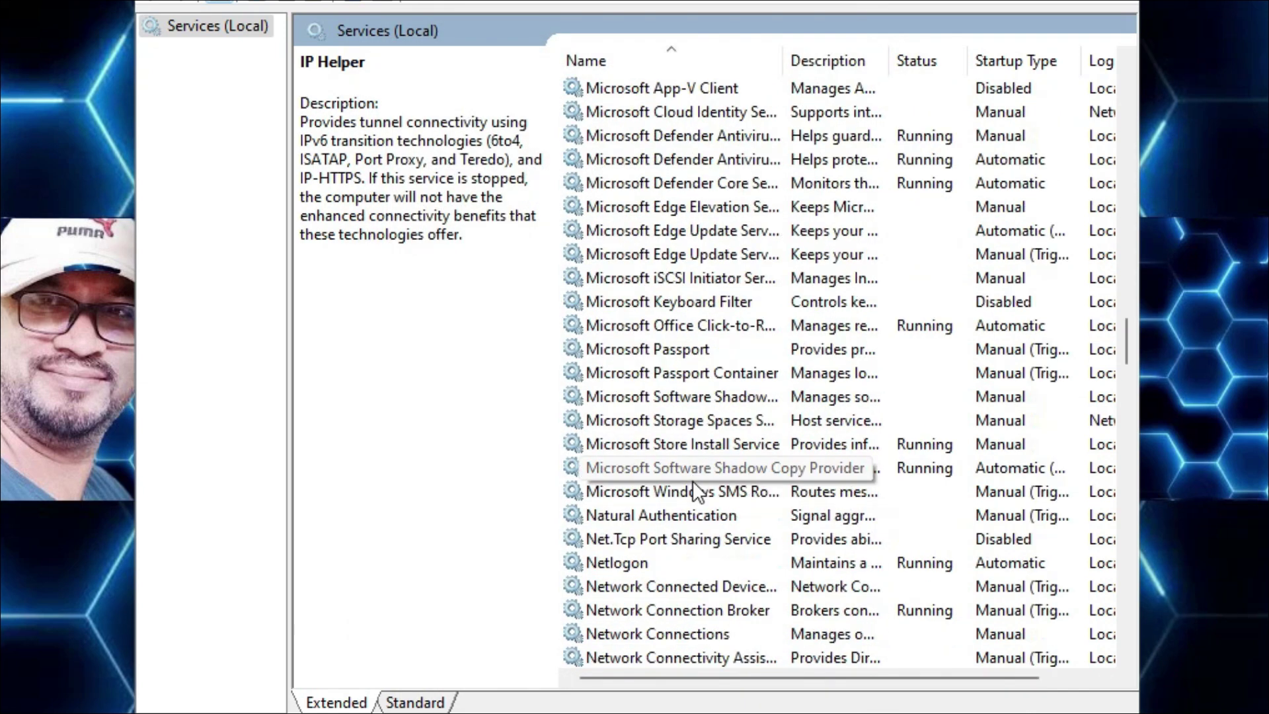
scroll(694, 492, down, 2)
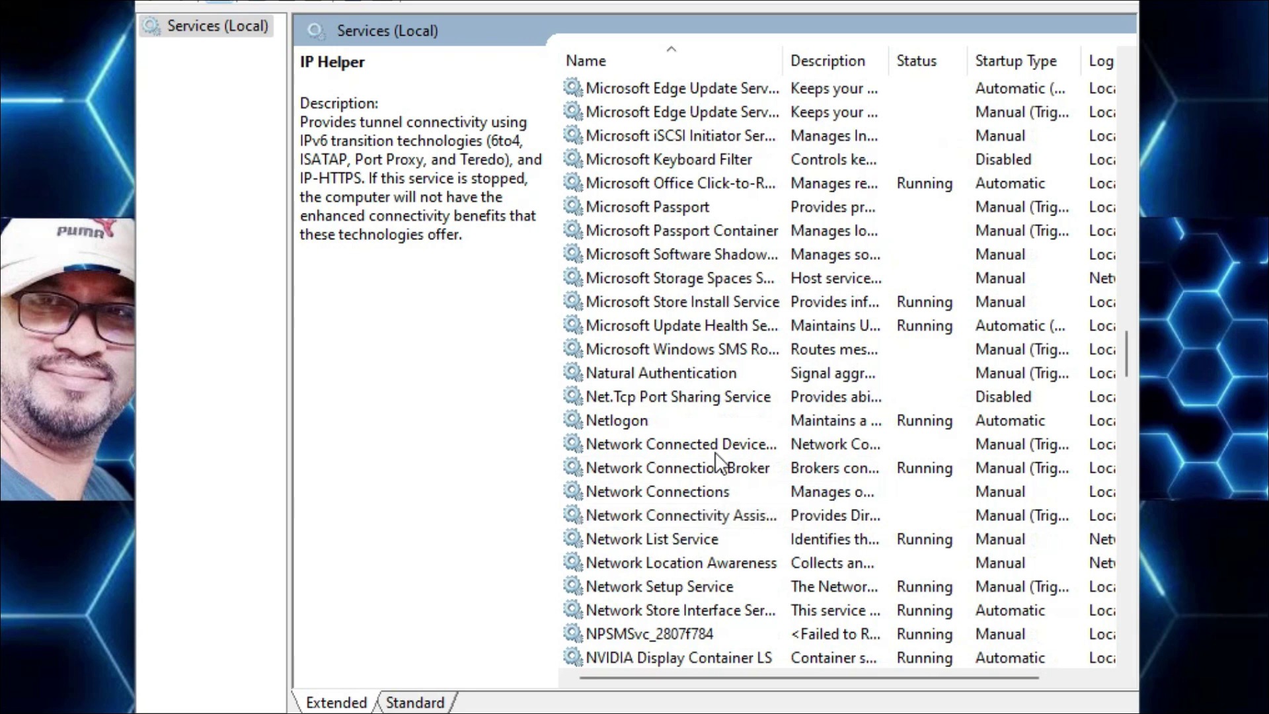
scroll(714, 462, down, 4)
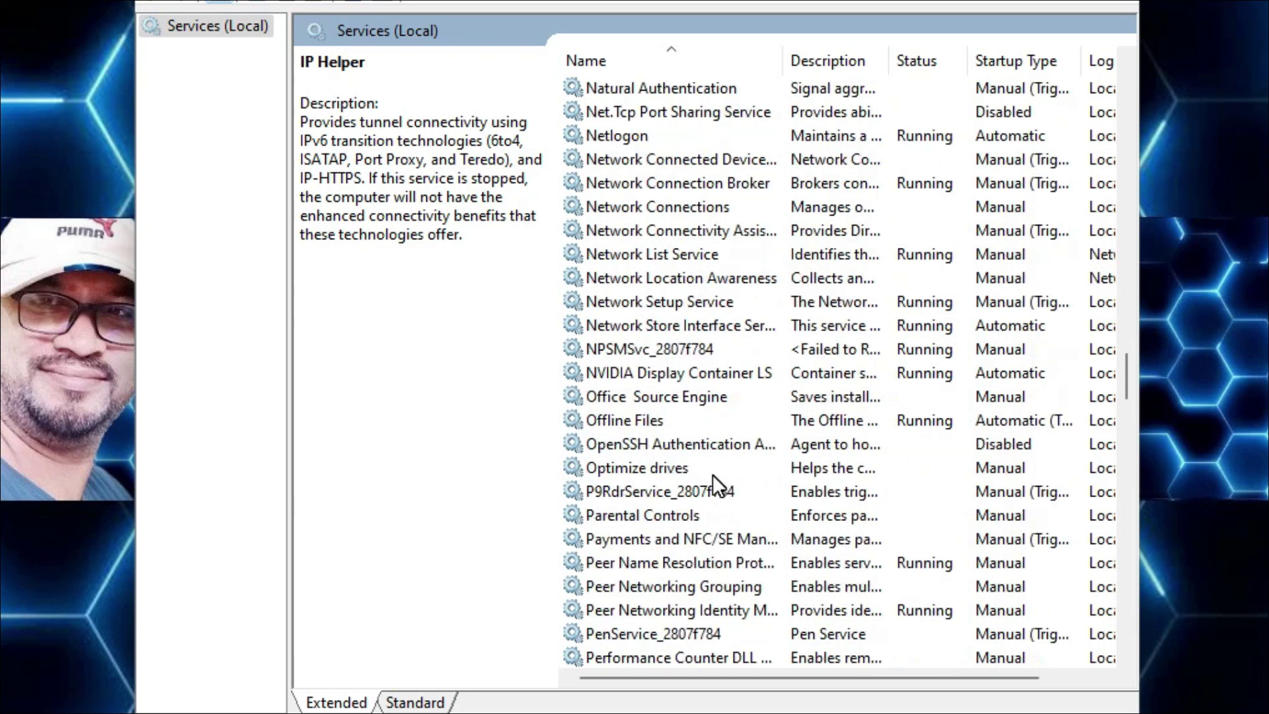
click(661, 469)
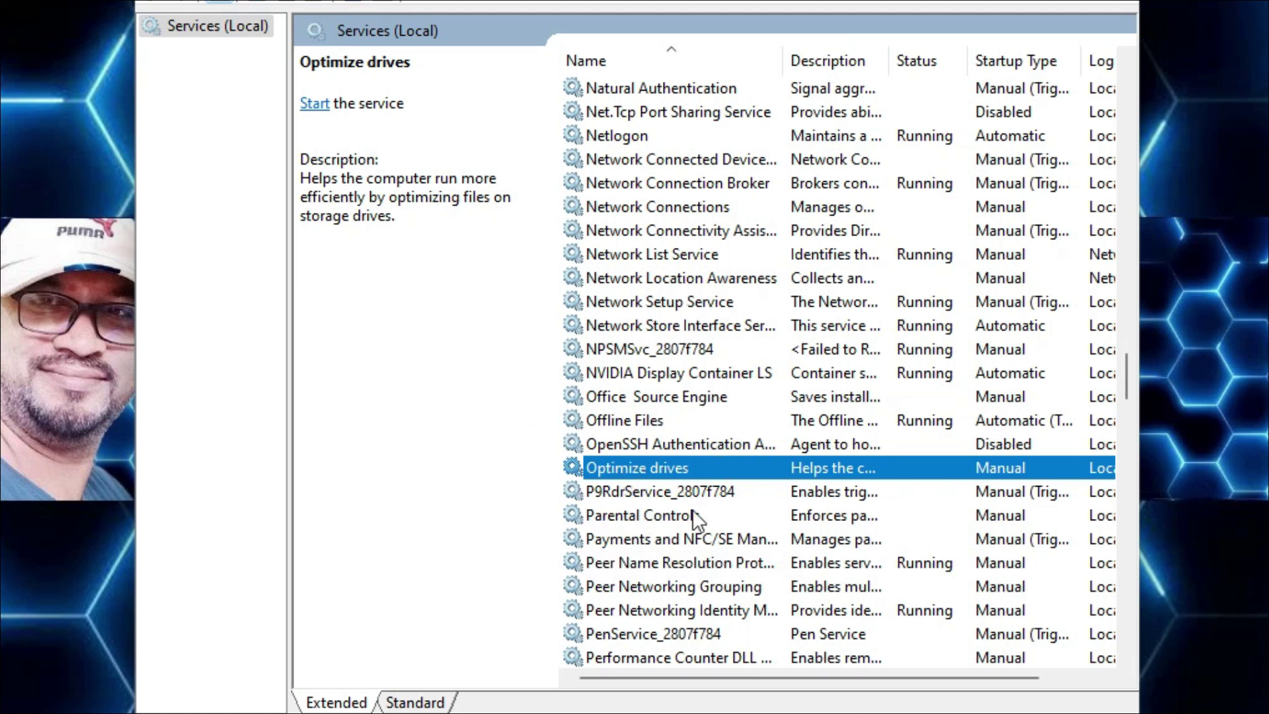
double_click(660, 467)
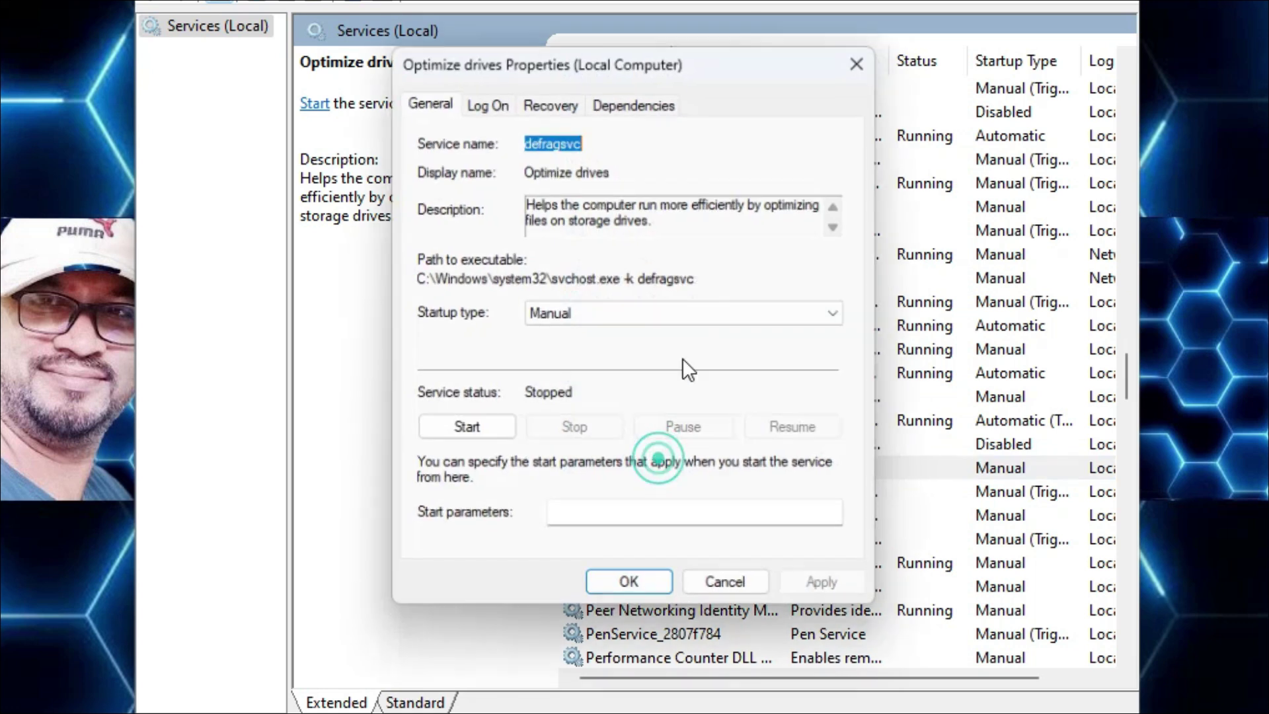
click(596, 314)
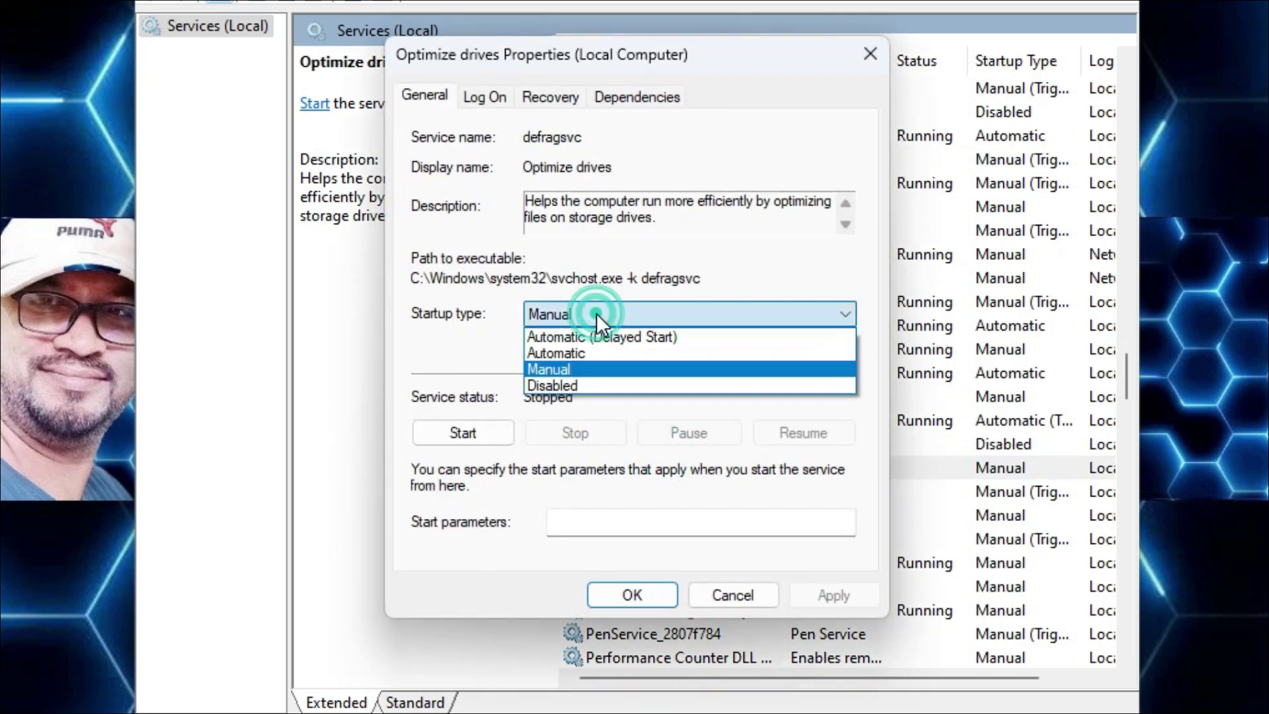
click(558, 386)
click(835, 589)
click(631, 595)
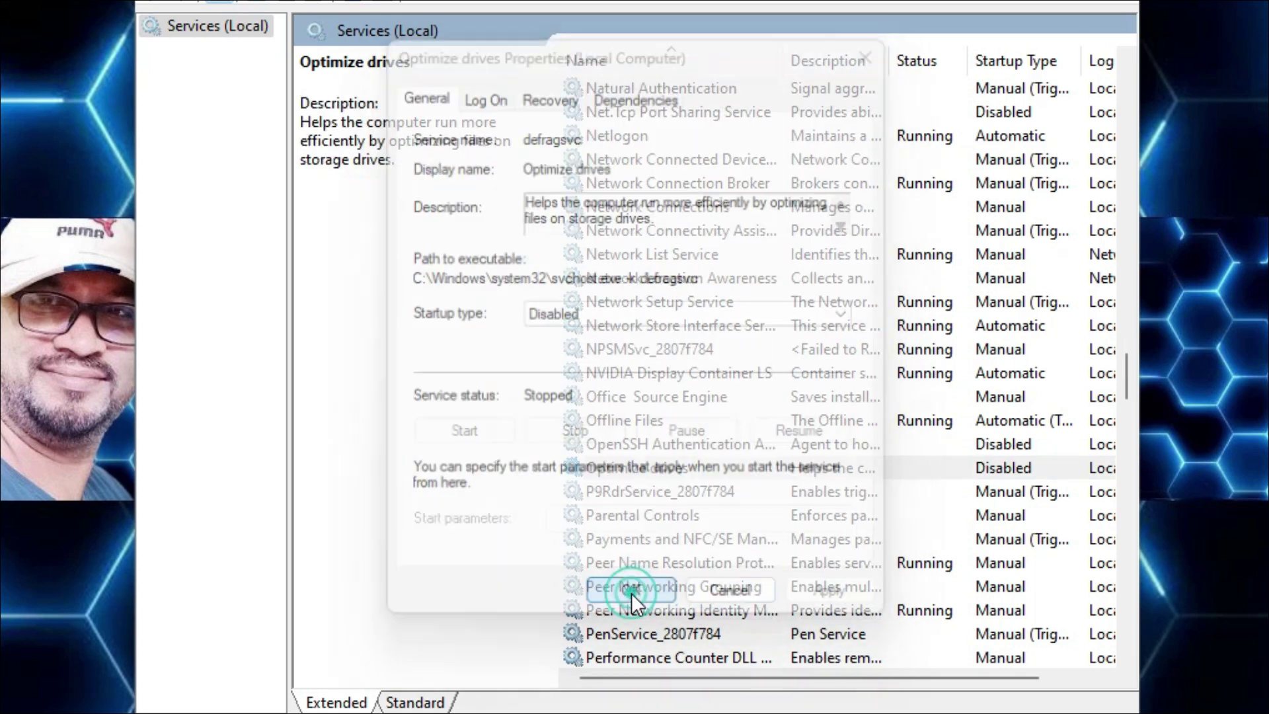
Step: Set the startup type of Phone Service to Disabled and save the change
scroll(674, 621, down, 3)
click(620, 490)
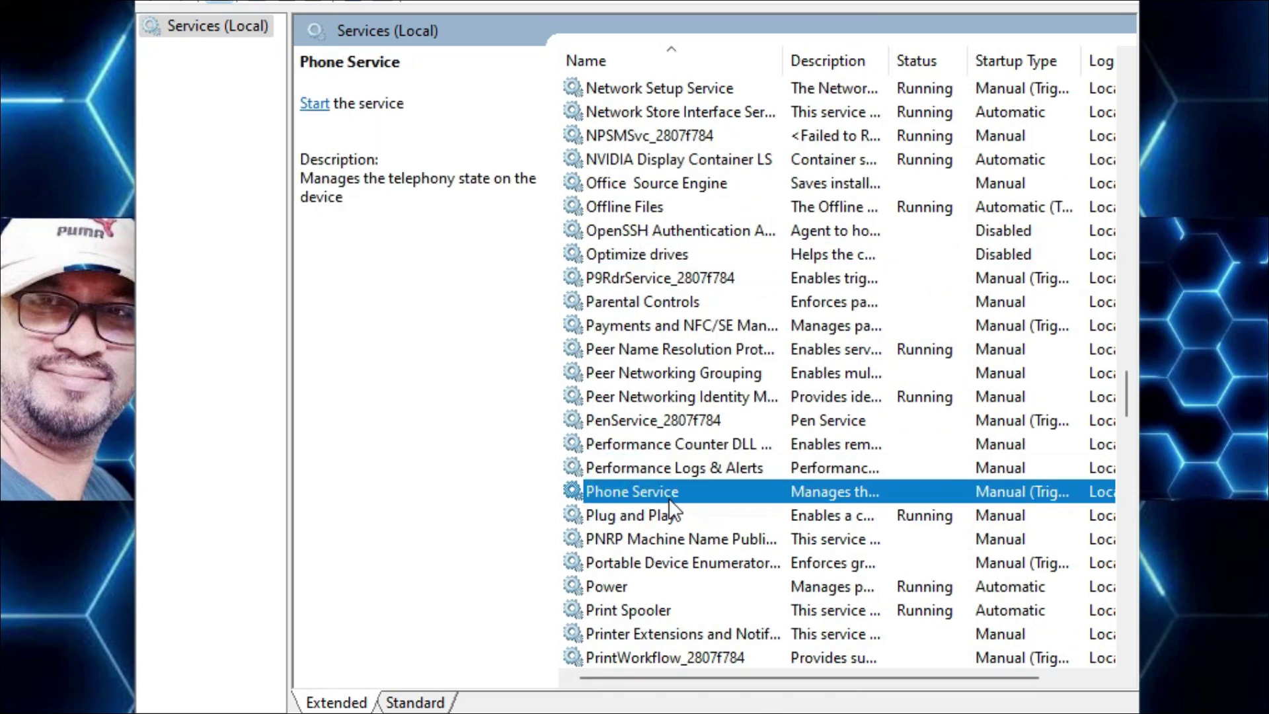
scroll(687, 466, down, 3)
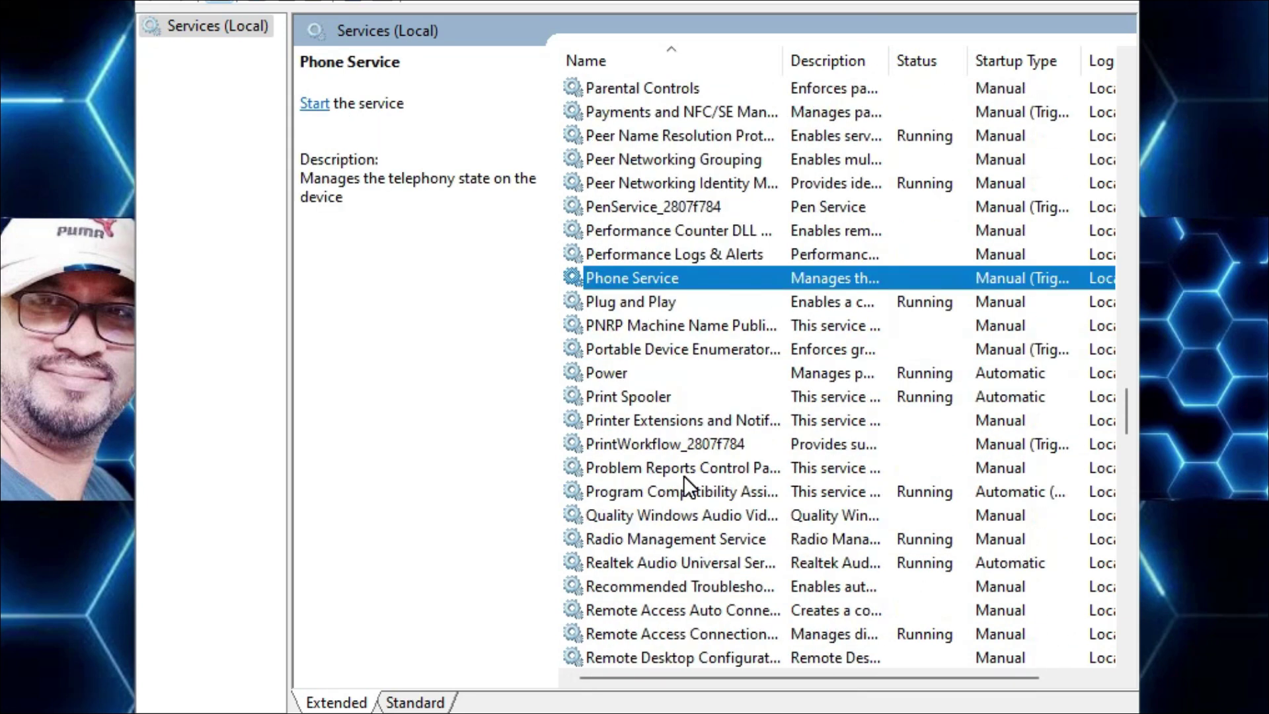
double_click(638, 278)
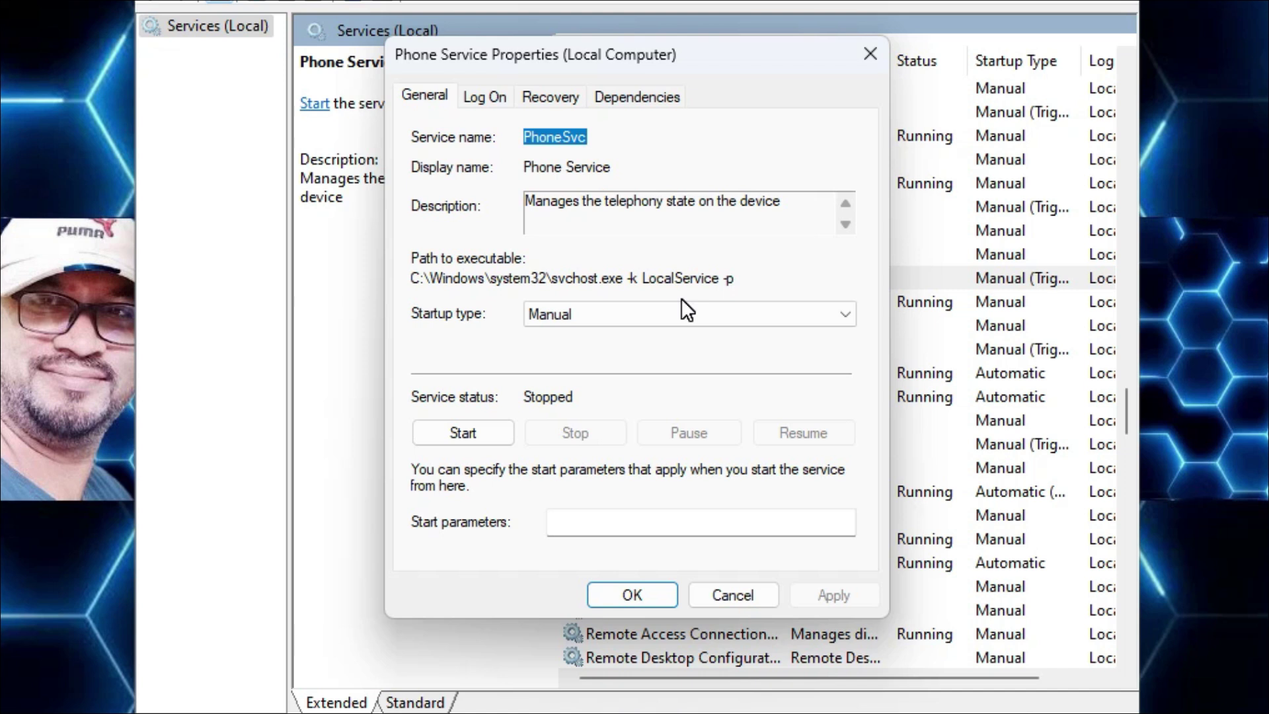
click(640, 310)
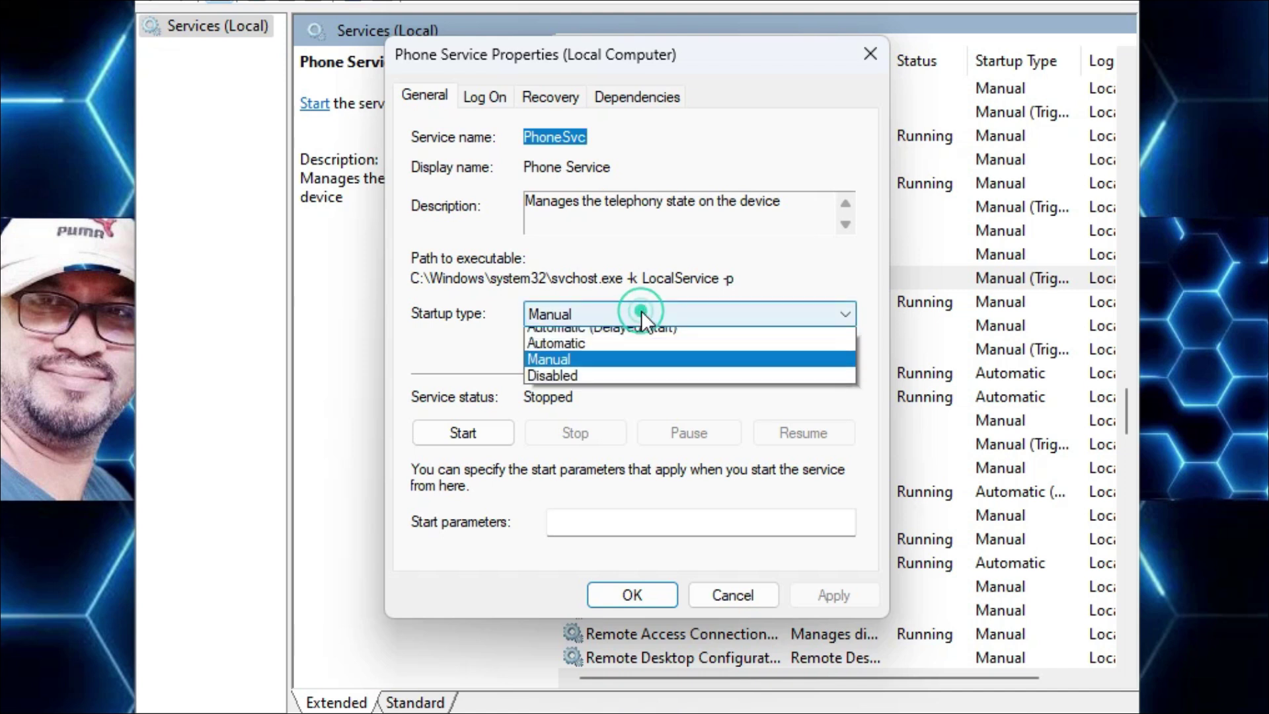
click(552, 382)
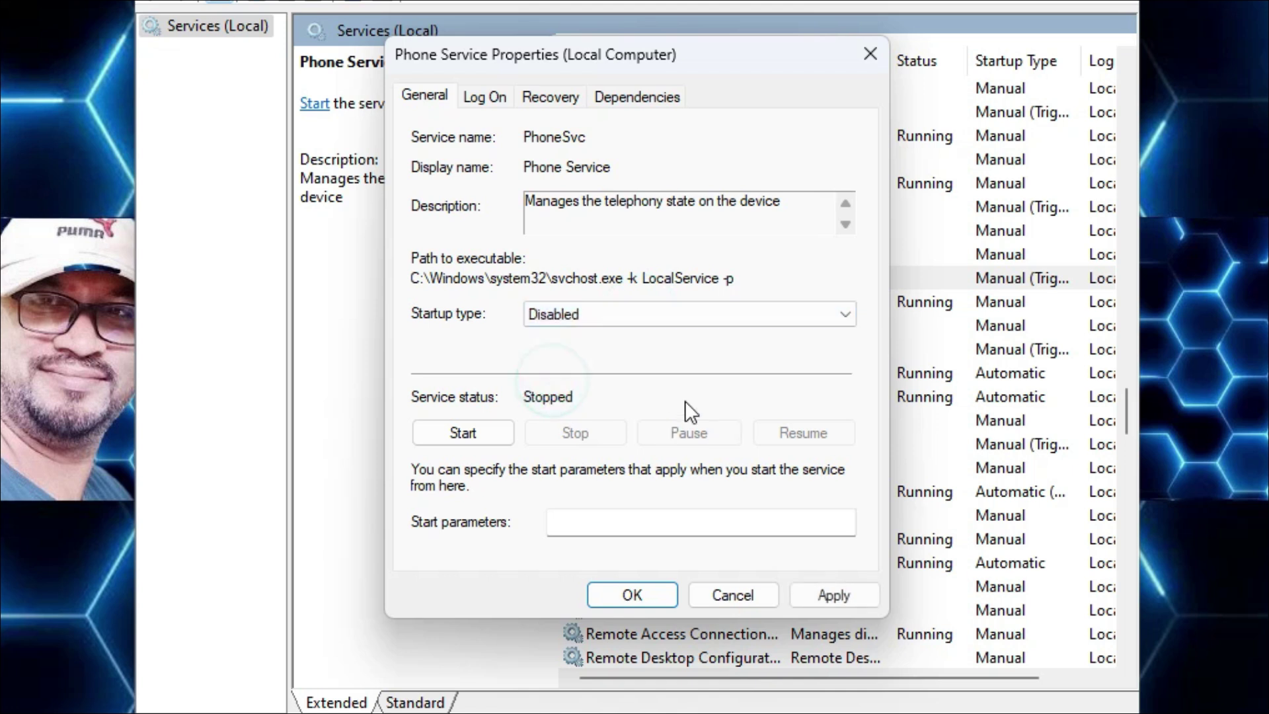
click(844, 595)
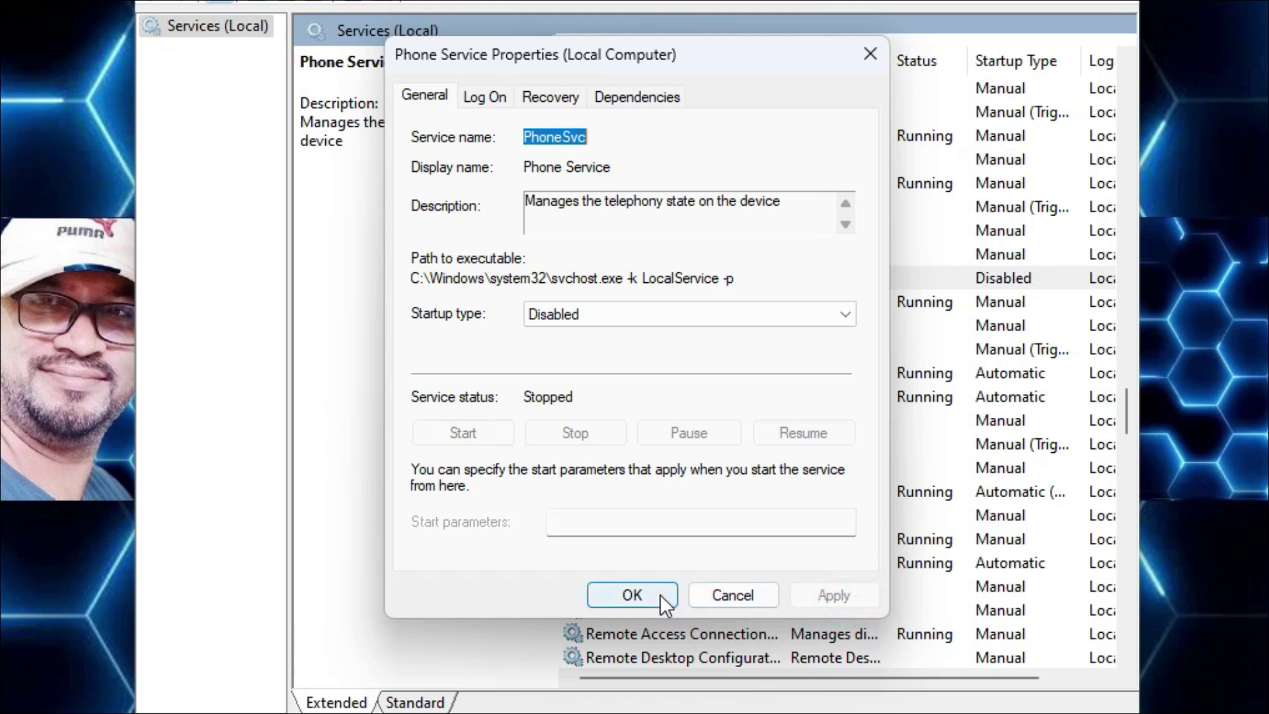
click(632, 595)
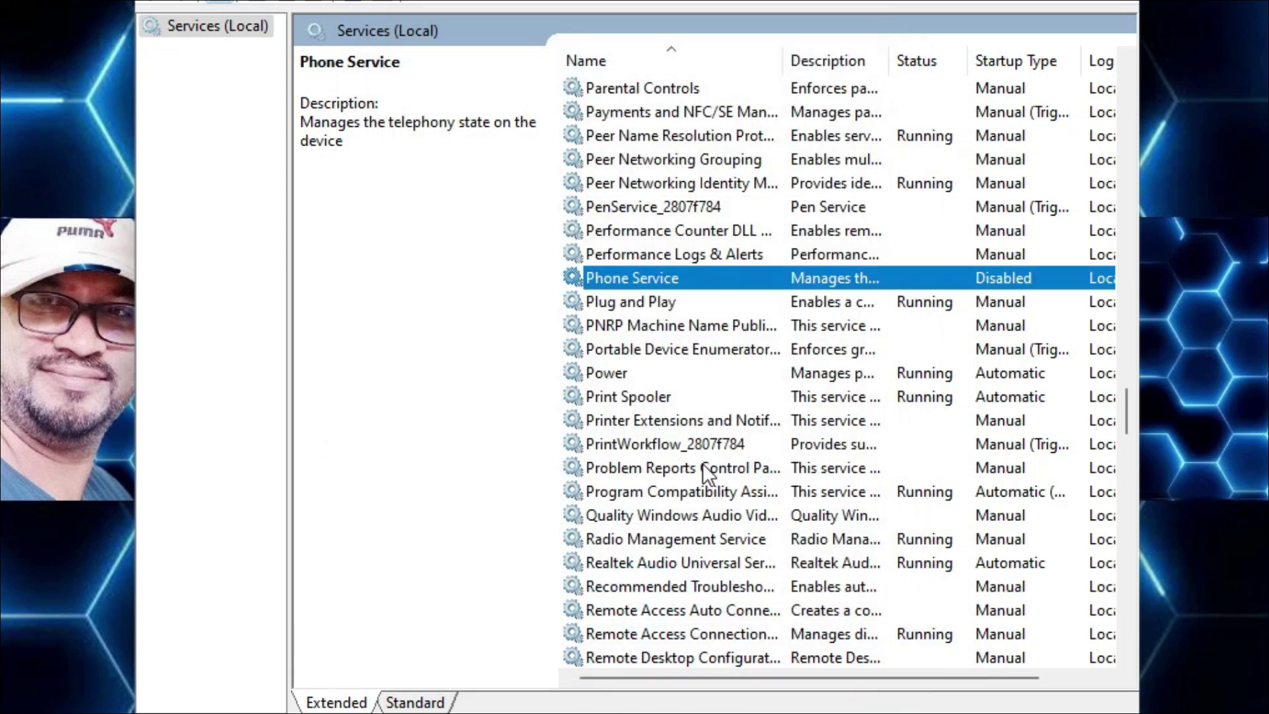
Step: Set the Print Spooler service's startup type to Disabled, stop the service and save the change
double_click(654, 400)
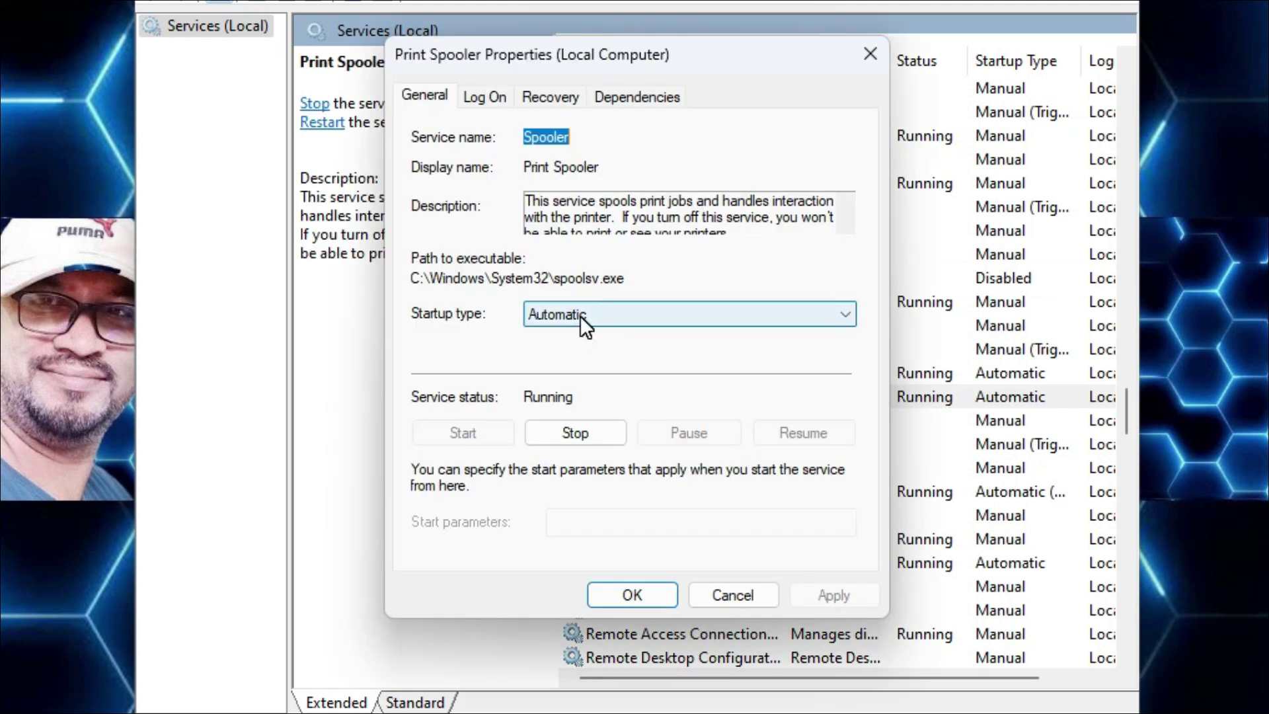
click(591, 315)
click(572, 385)
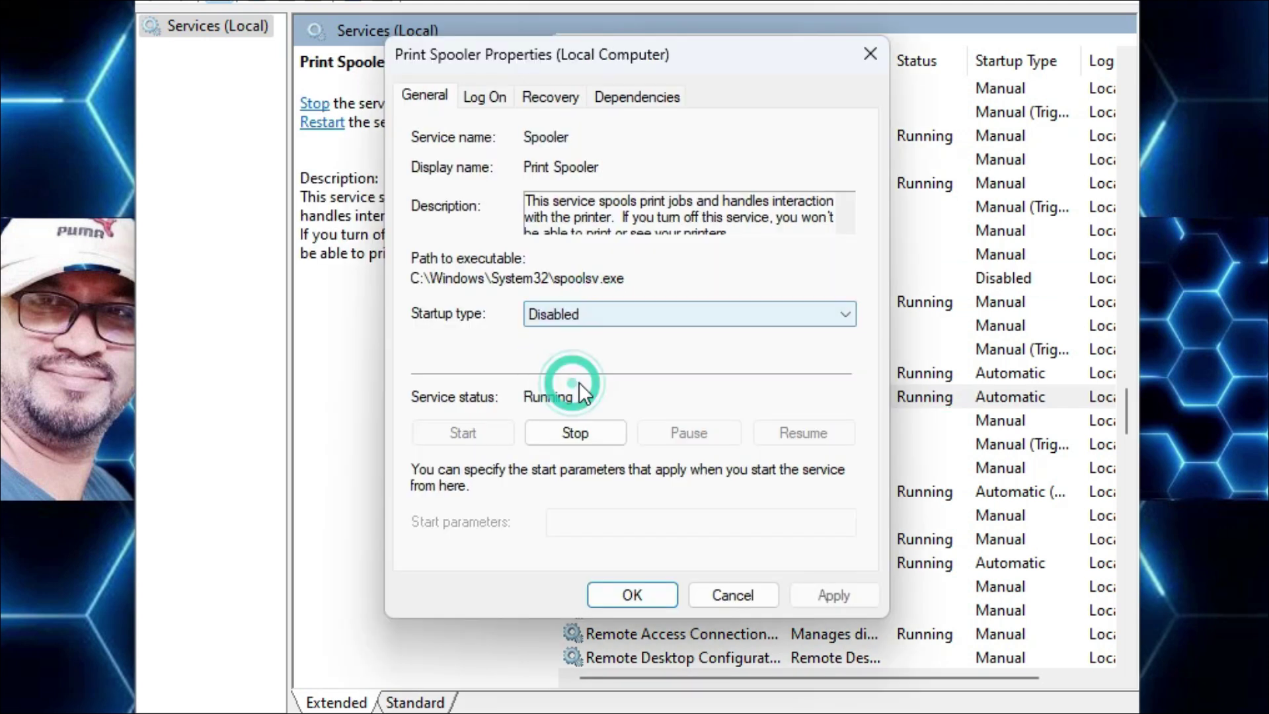
click(587, 433)
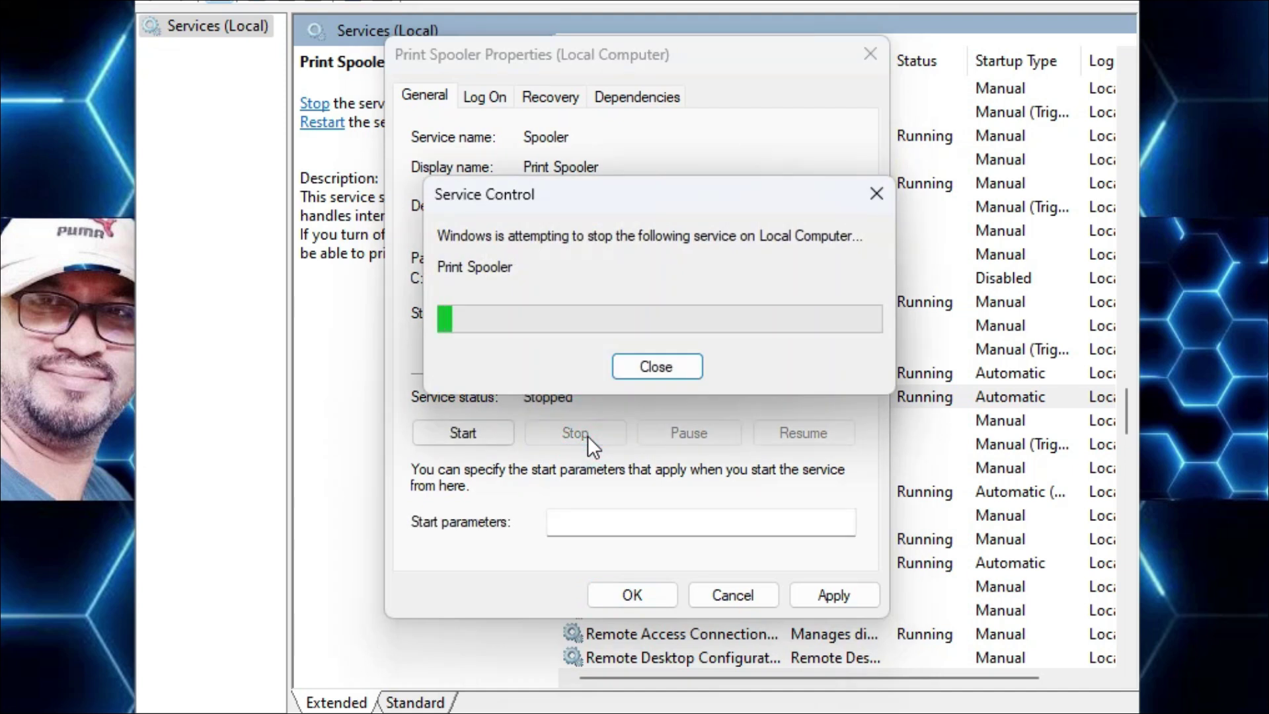
click(852, 597)
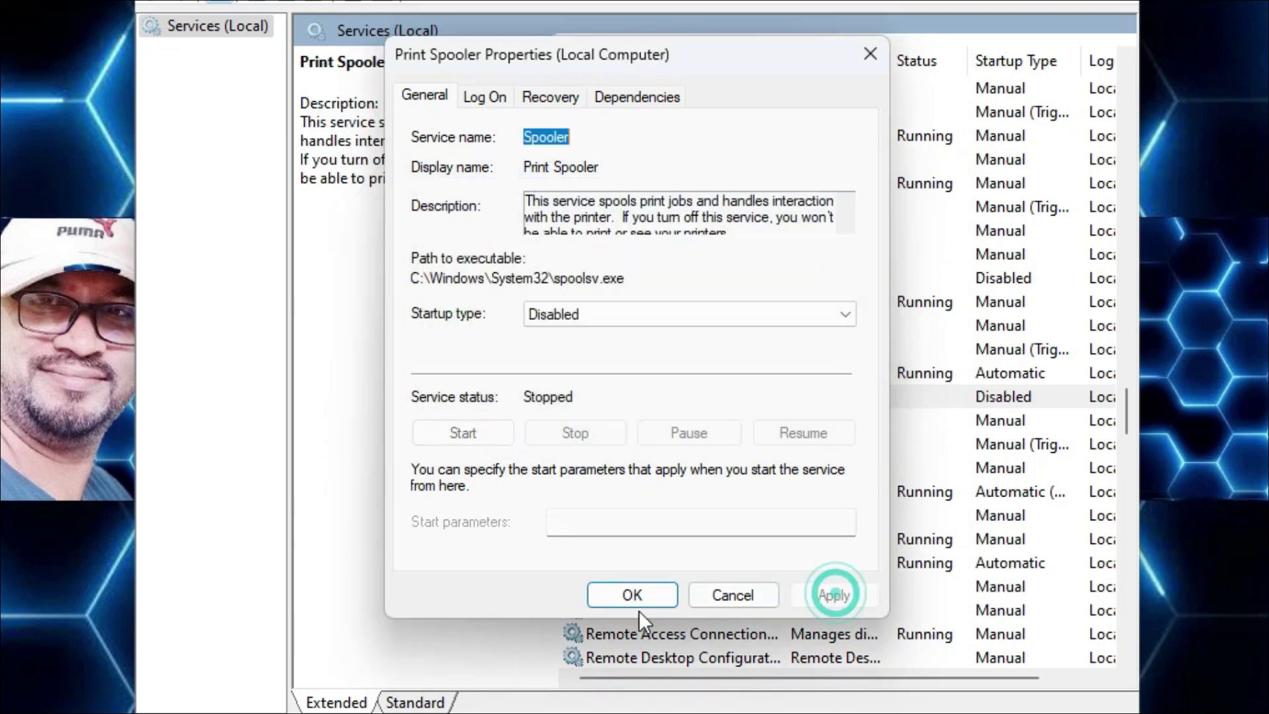
click(638, 604)
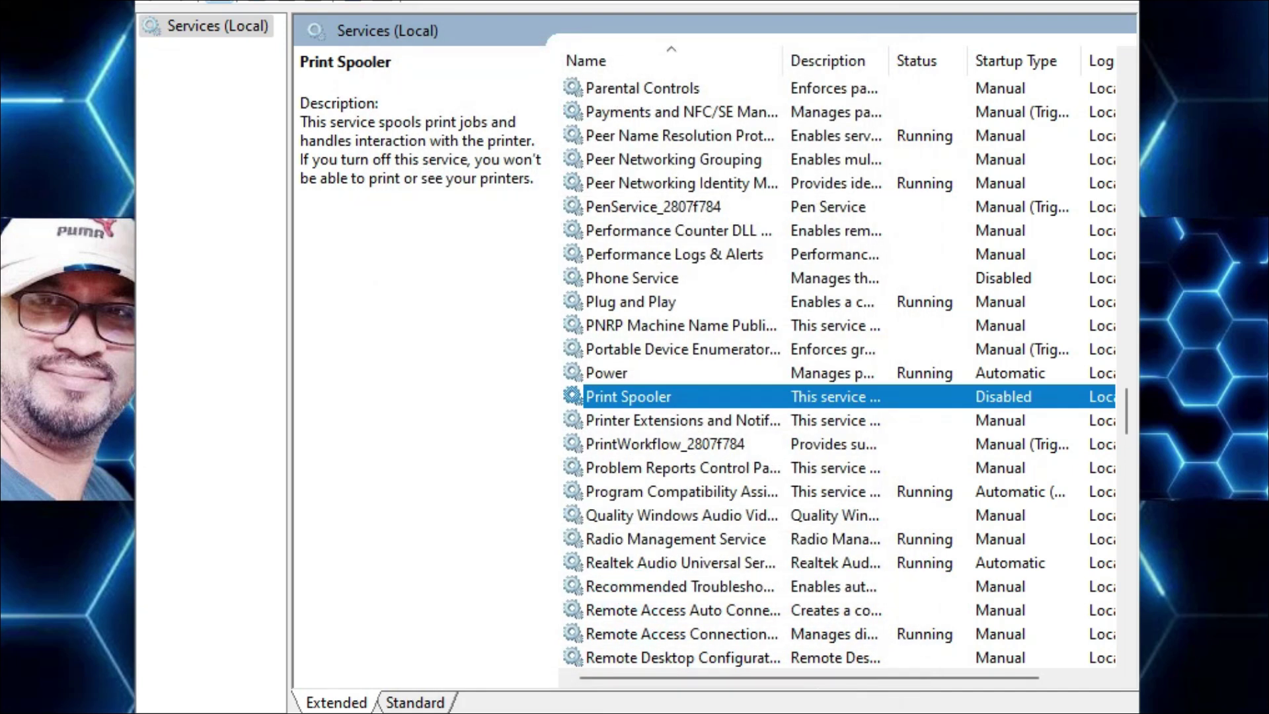
Step: Set the startup type of the Remote Desktop Configuration service to Disabled and save the change
scroll(760, 393, down, 3)
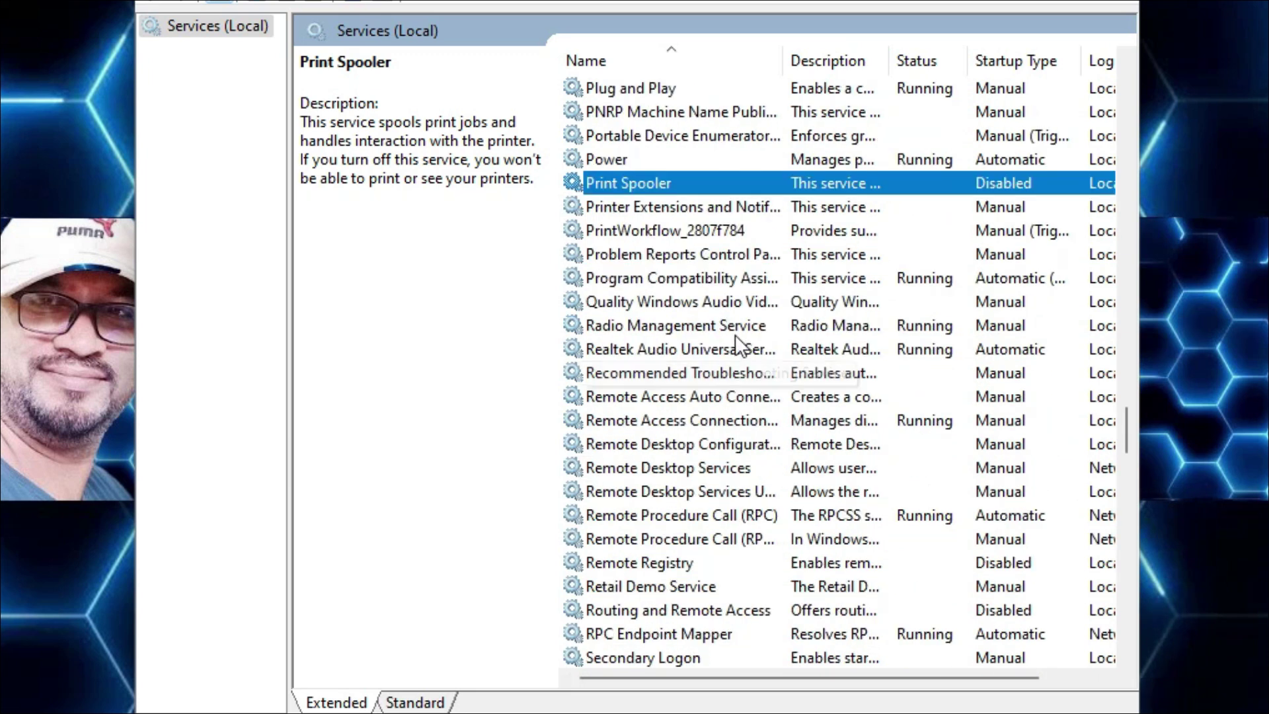
scroll(735, 334, down, 1)
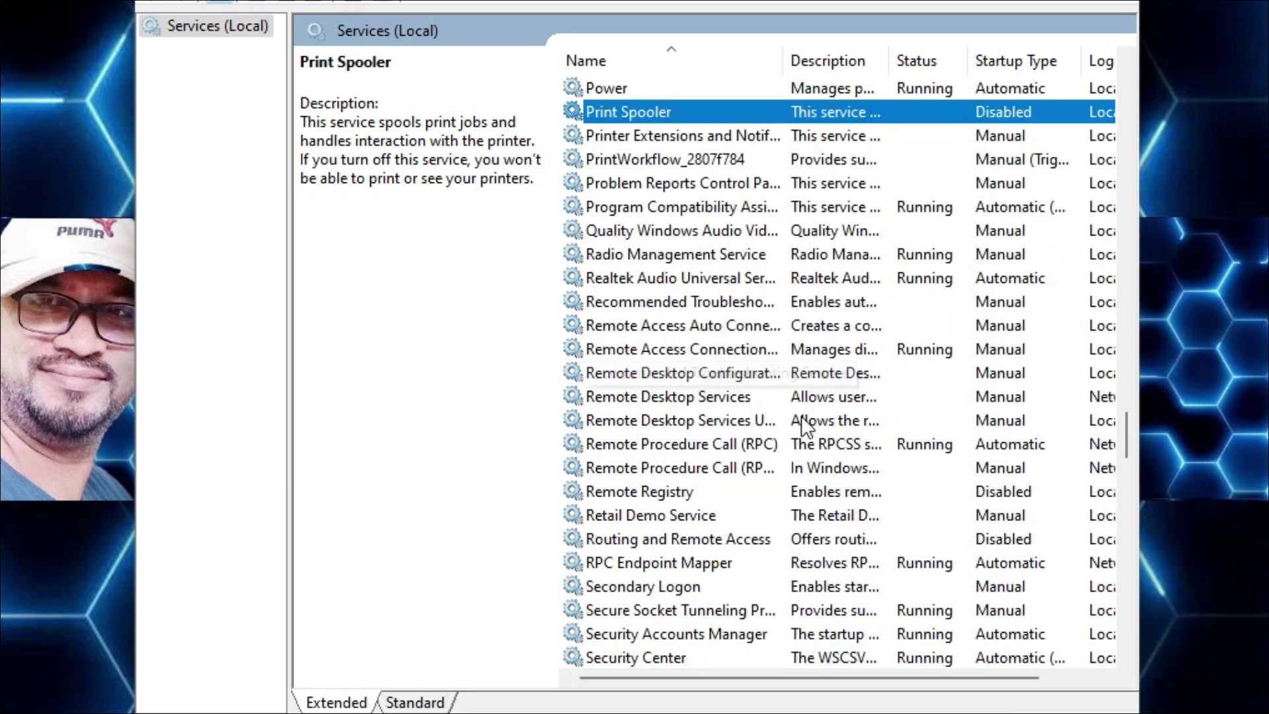
click(673, 372)
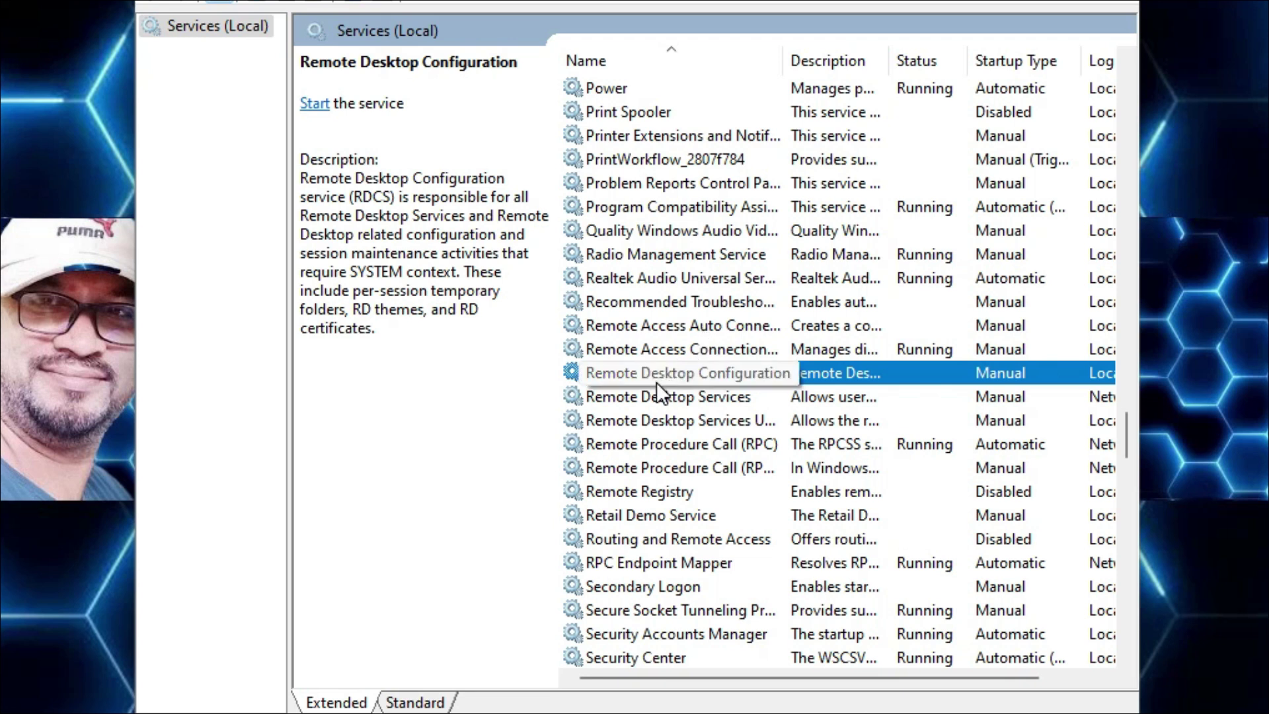
click(656, 422)
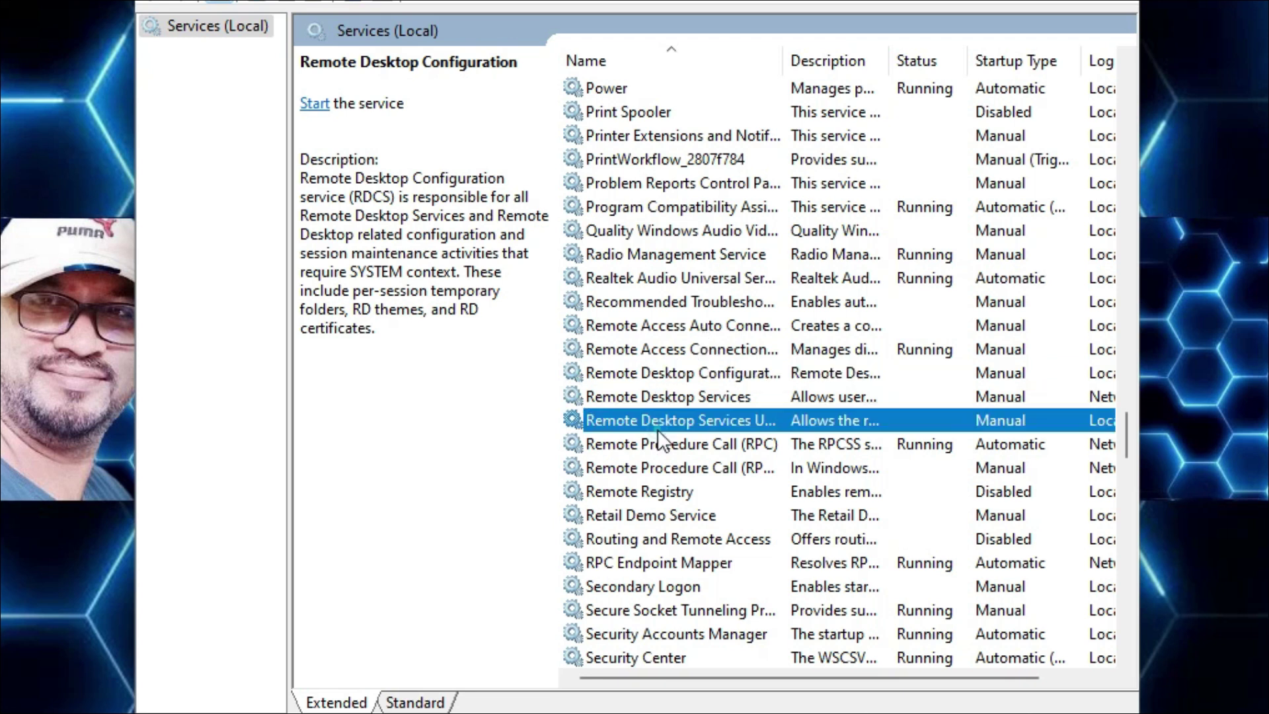
double_click(665, 373)
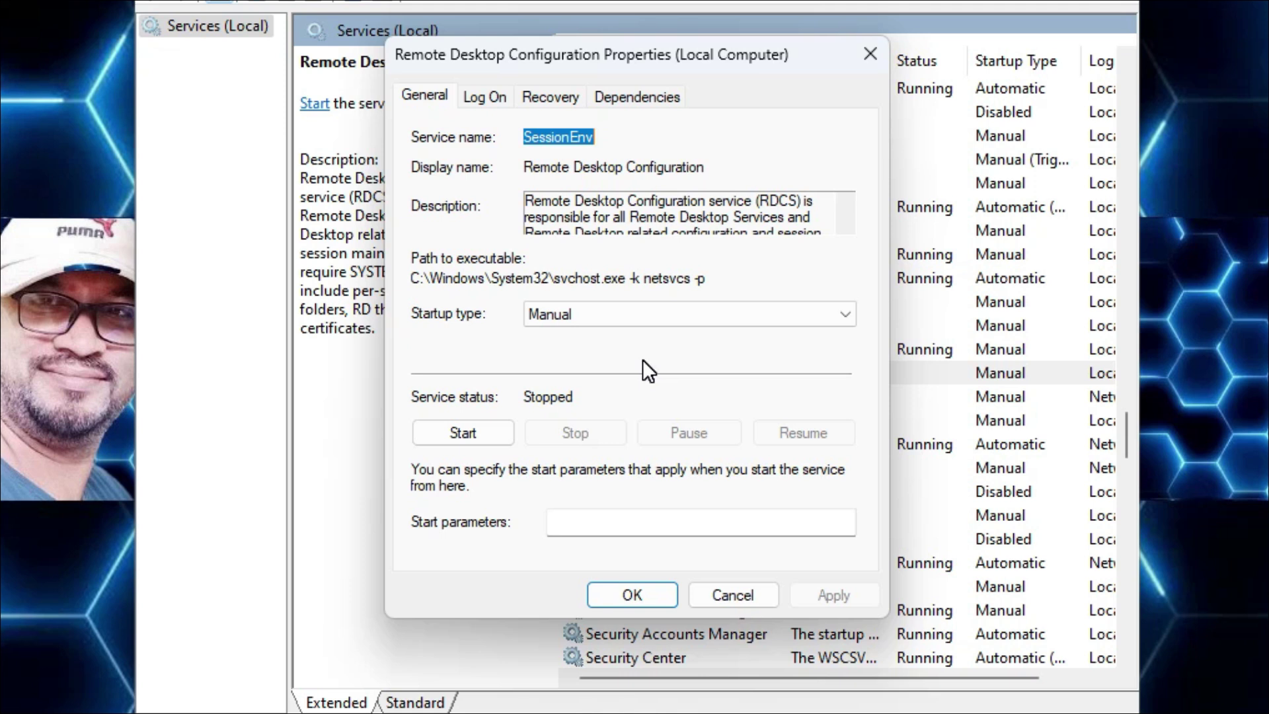
click(583, 315)
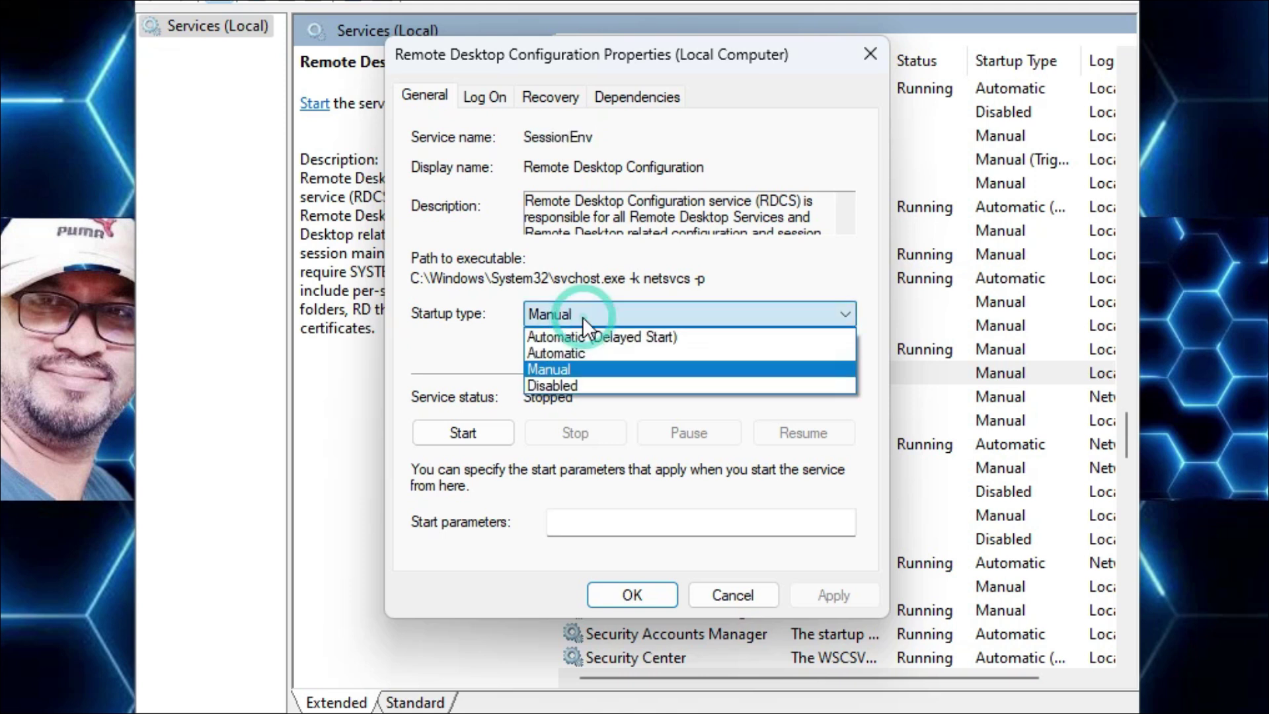
click(570, 386)
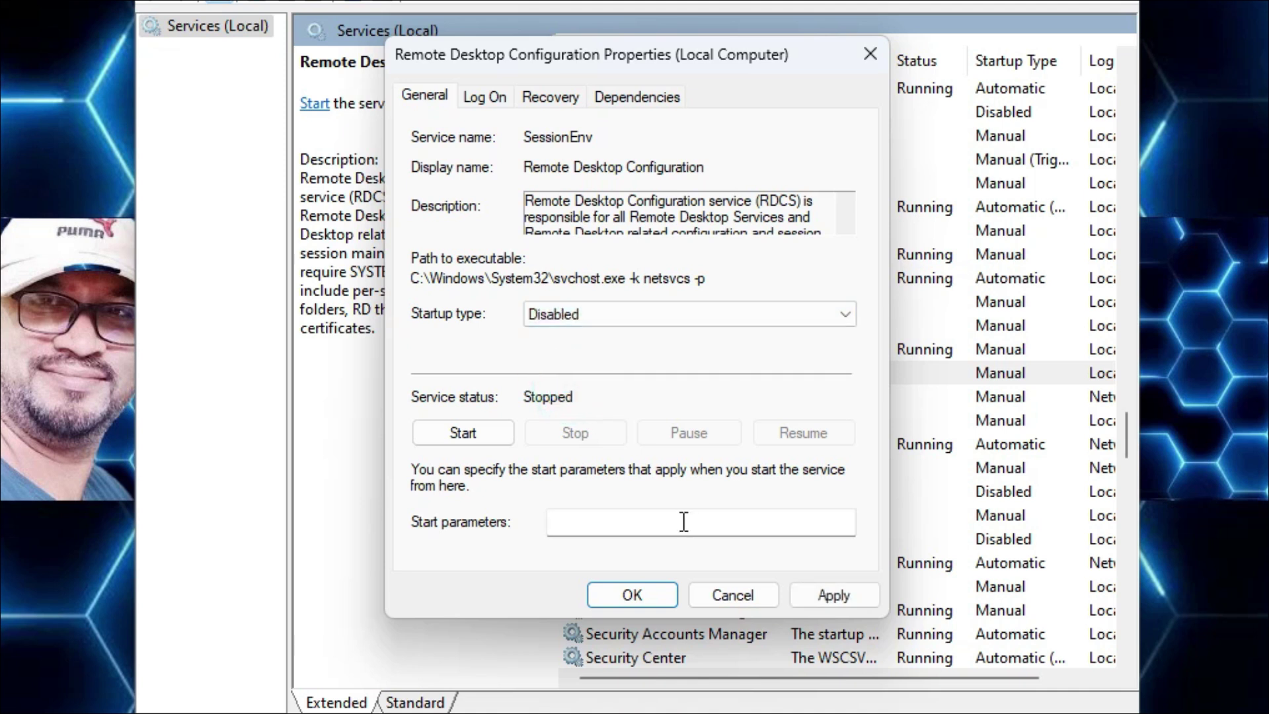
click(817, 592)
click(644, 598)
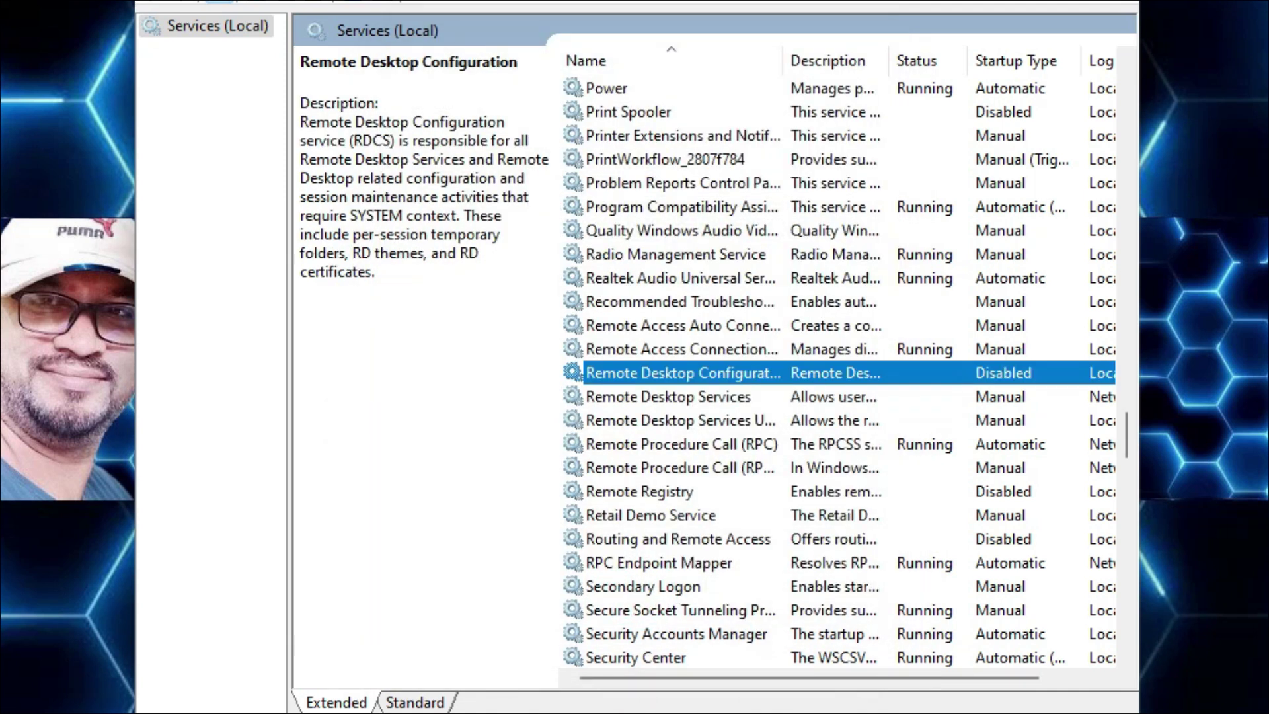
Step: Set the startup type of the Remote Desktop Services service to Disabled and save the change
double_click(676, 396)
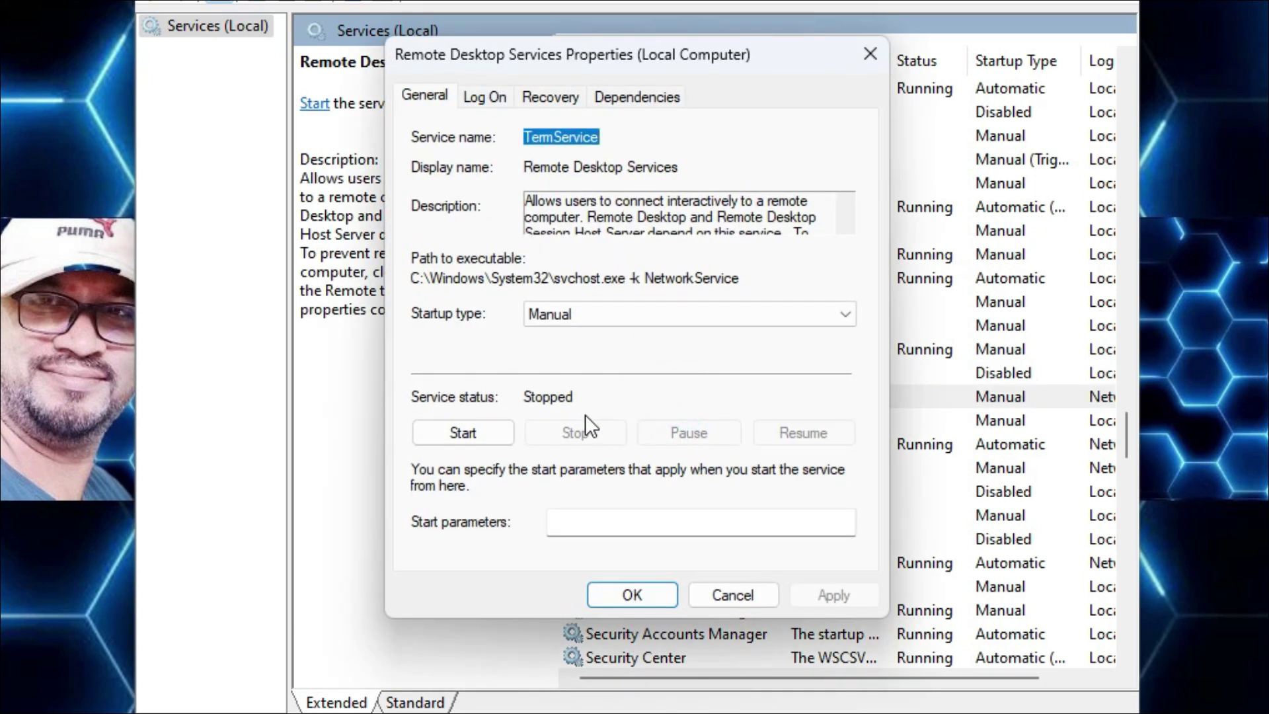
click(577, 323)
click(572, 380)
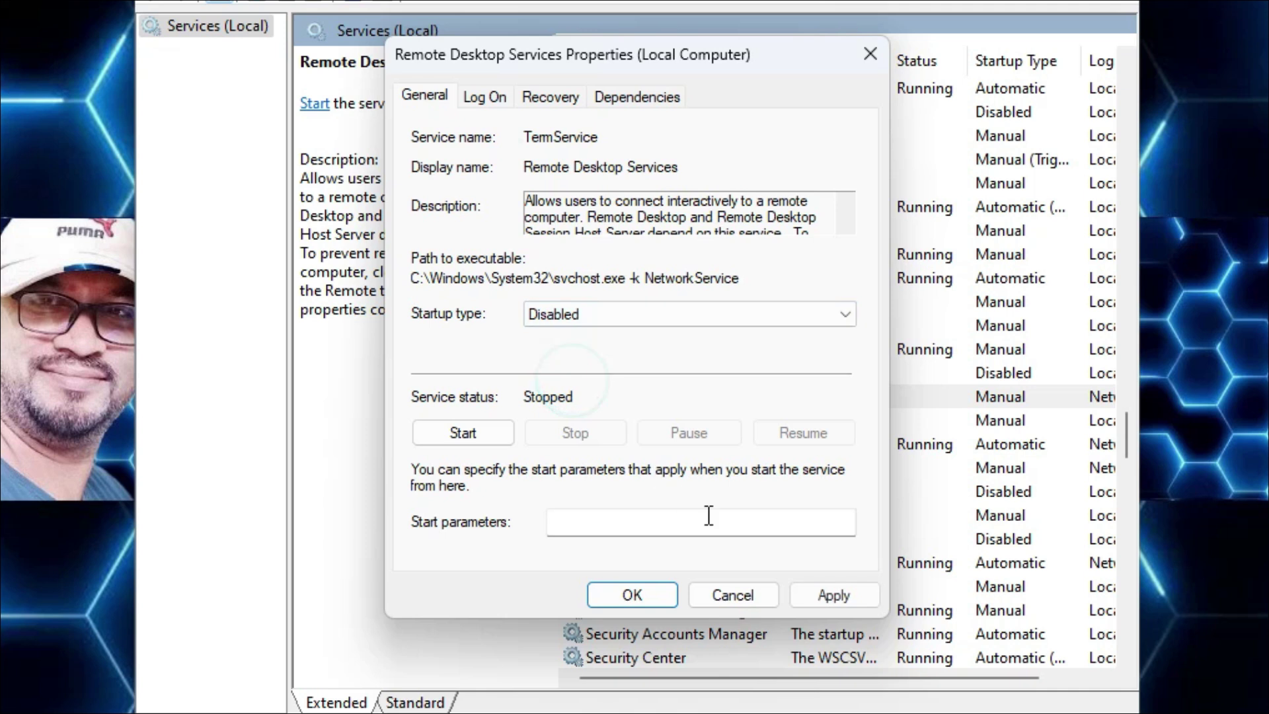
click(831, 592)
click(632, 595)
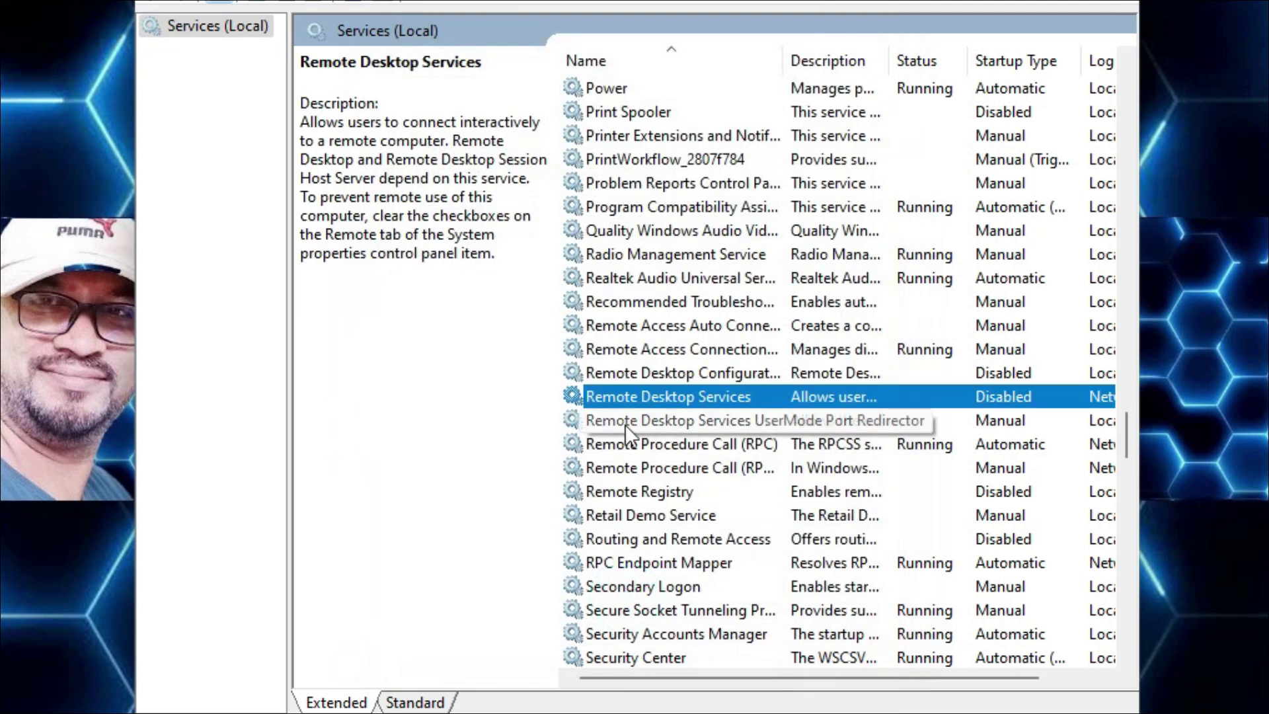
Step: Set the startup type of Remote Desktop Services UserMode Port Redirector to Disabled and save the change
click(709, 420)
double_click(709, 419)
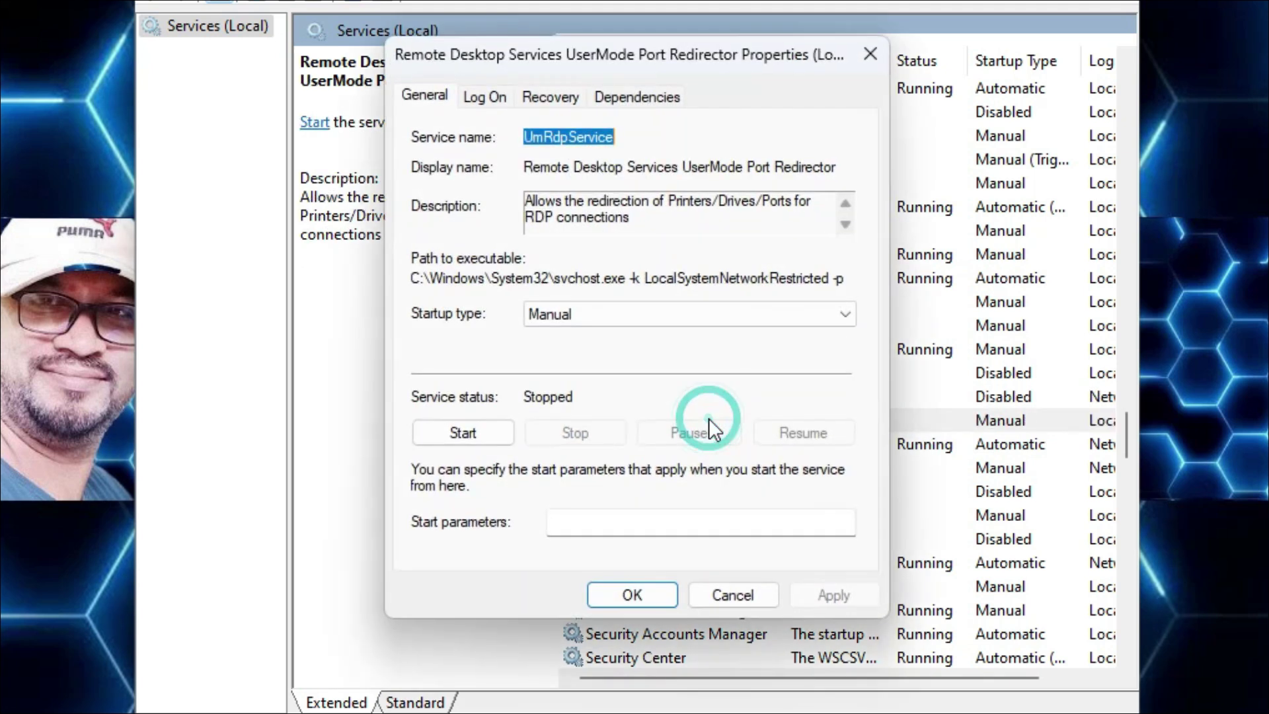
click(572, 314)
click(565, 388)
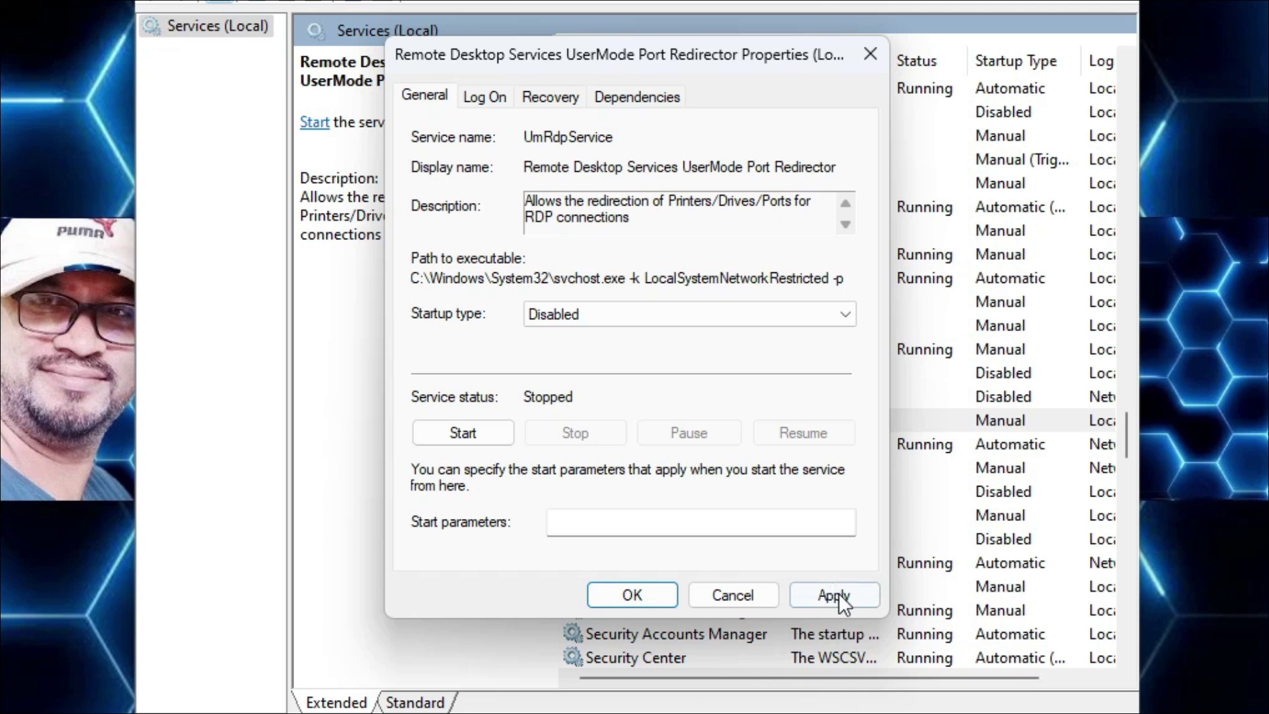
click(838, 595)
click(632, 594)
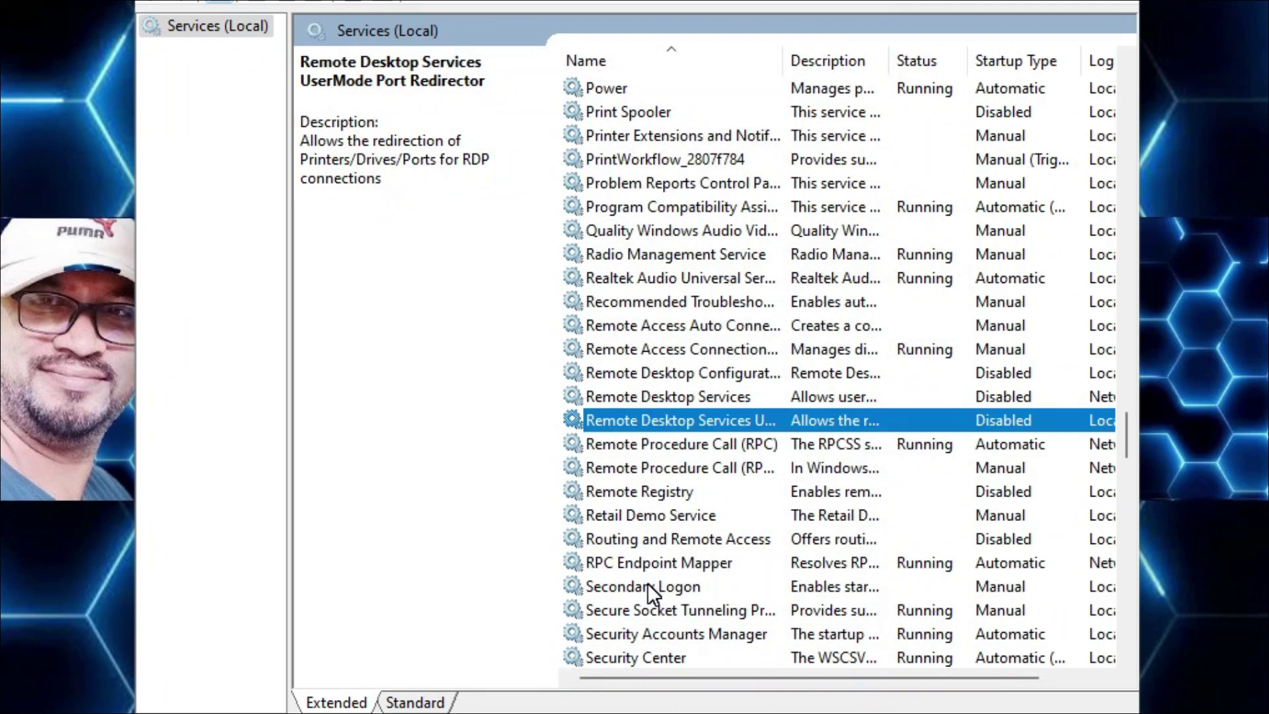
Step: Set the startup type of Sensor Service to Disabled and save the change
scroll(696, 539, down, 2)
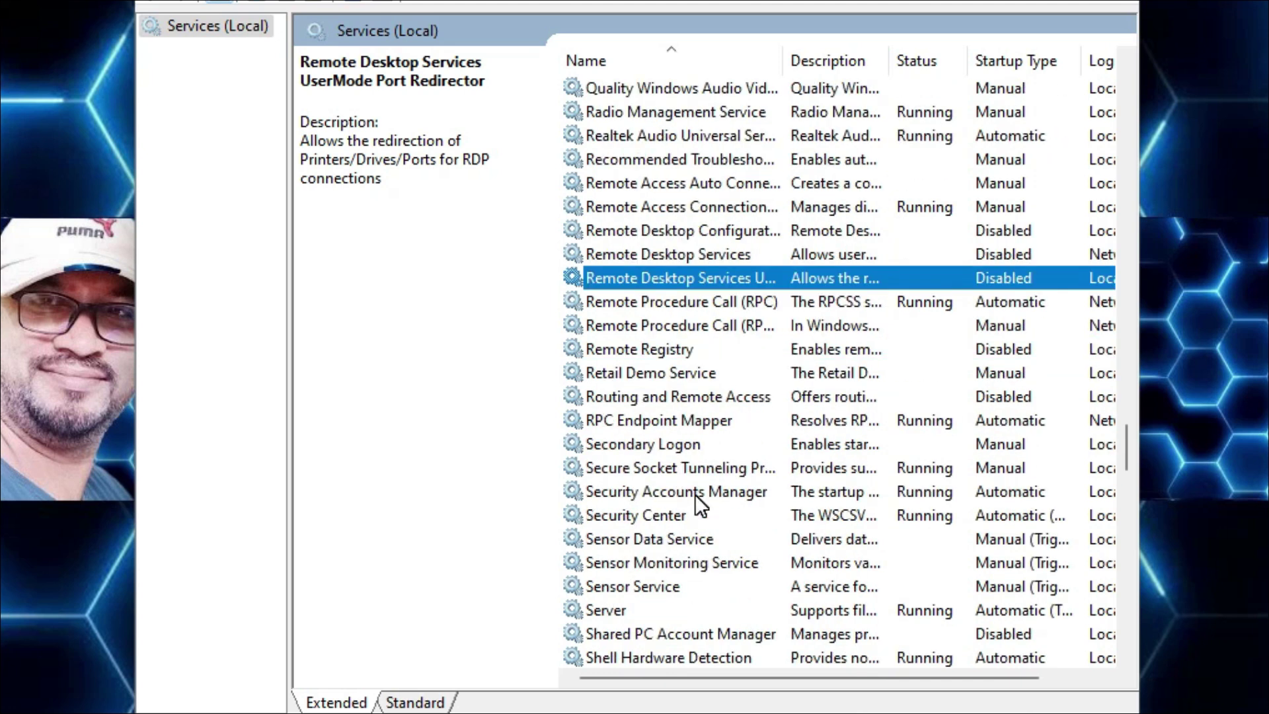
scroll(703, 350, down, 4)
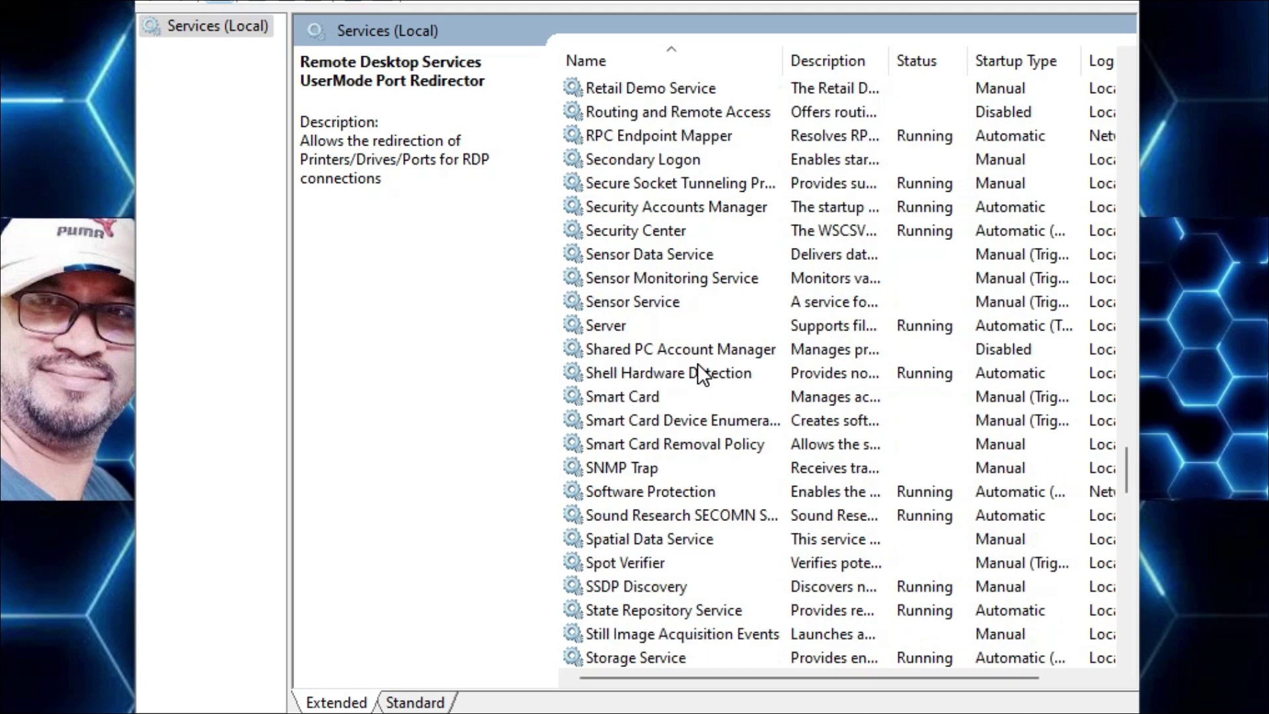
double_click(648, 303)
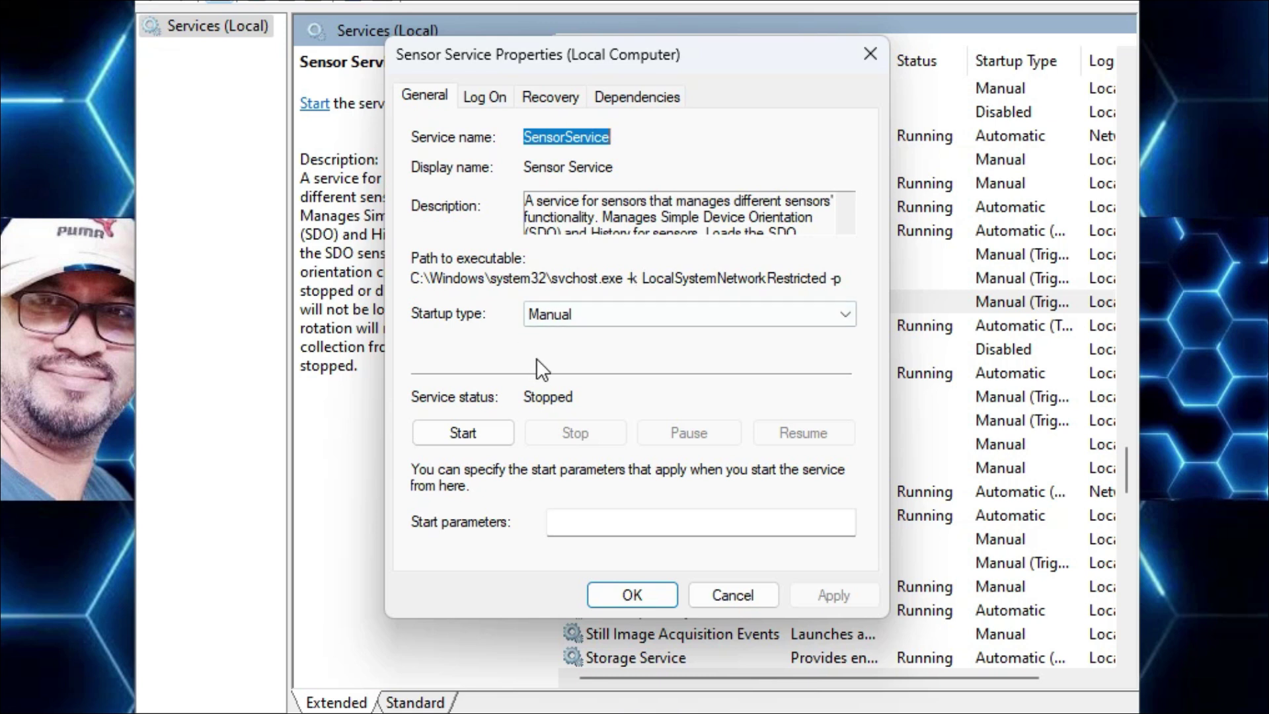
click(575, 312)
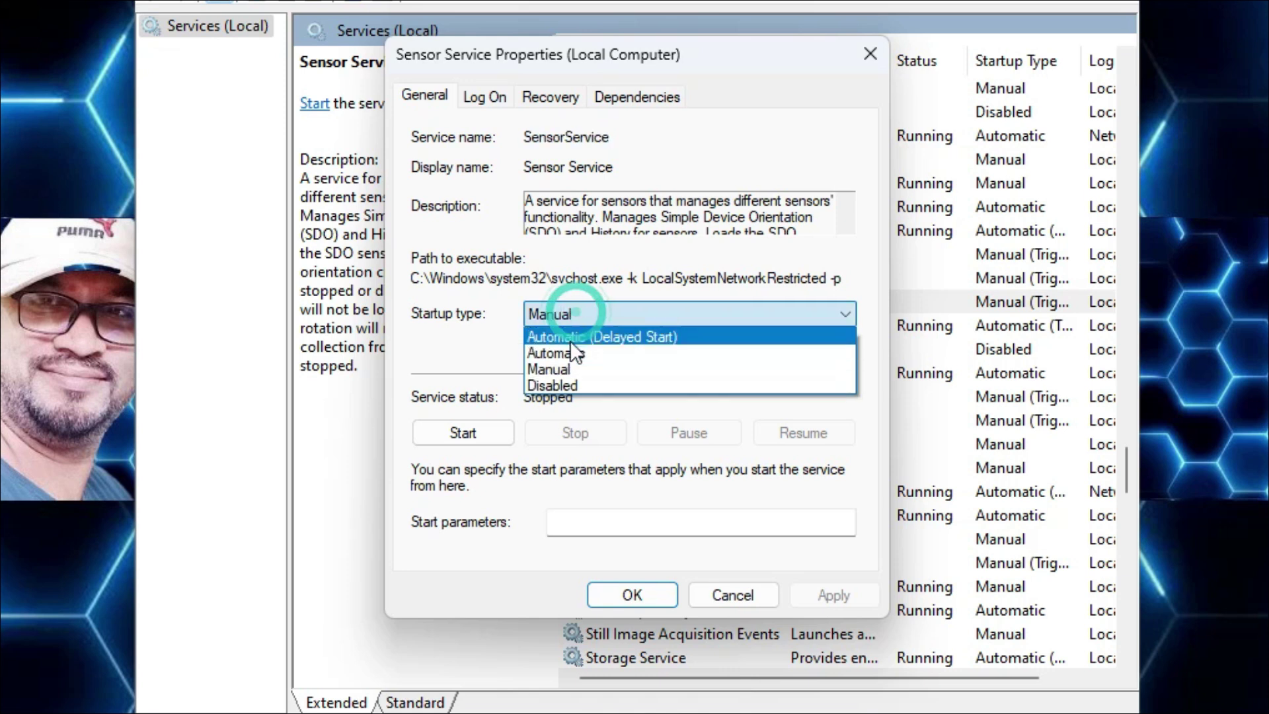
click(550, 383)
click(838, 592)
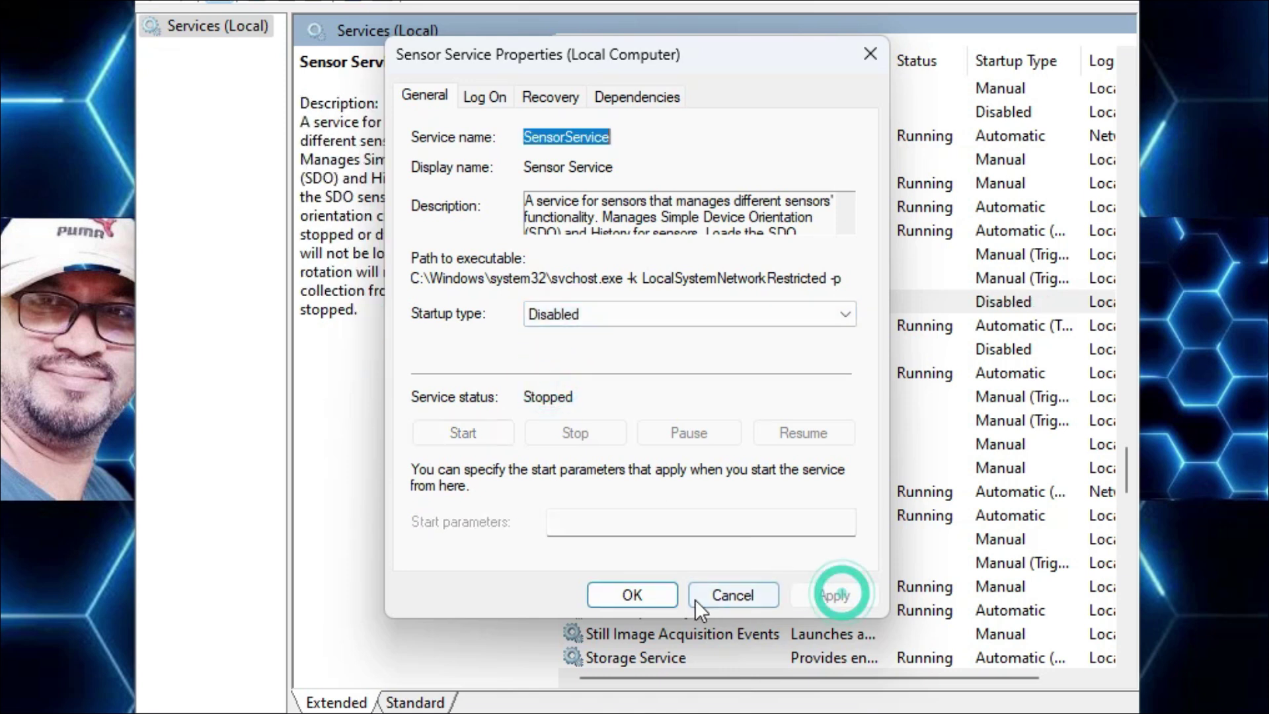
click(636, 595)
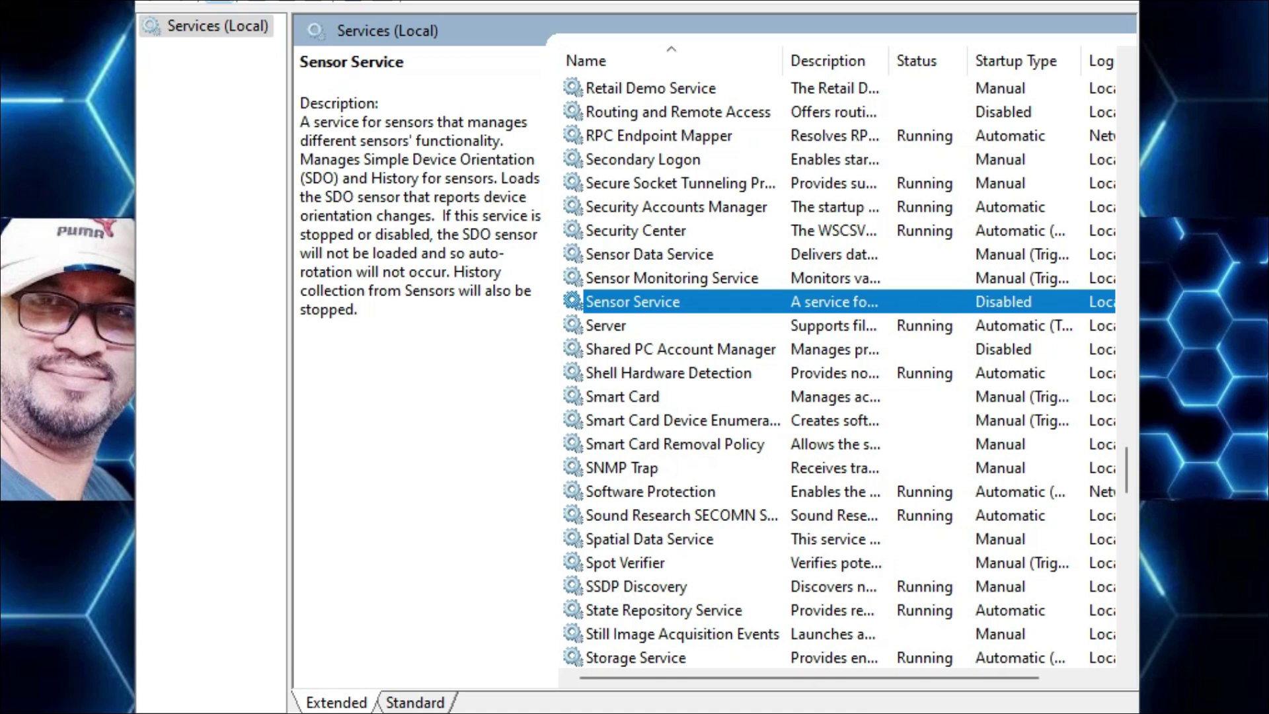
Step: Set the startup type of the Smart Card service to Disabled and save the change
click(610, 400)
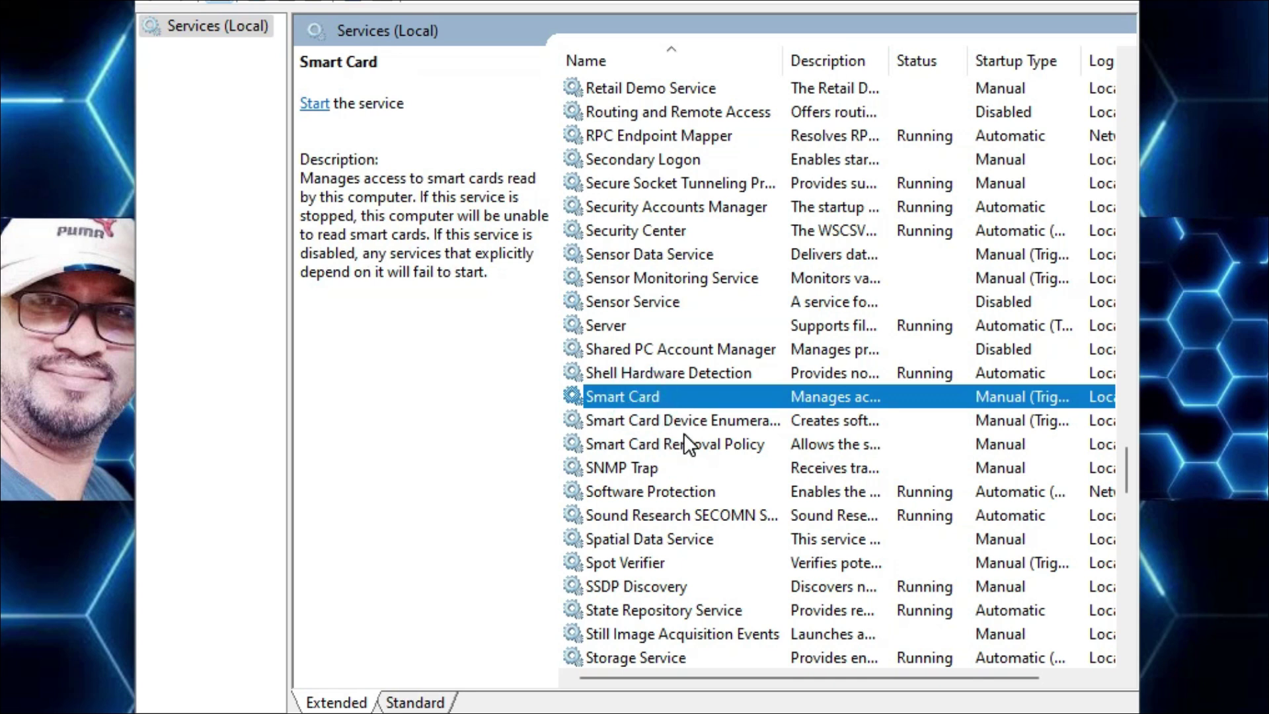
double_click(628, 396)
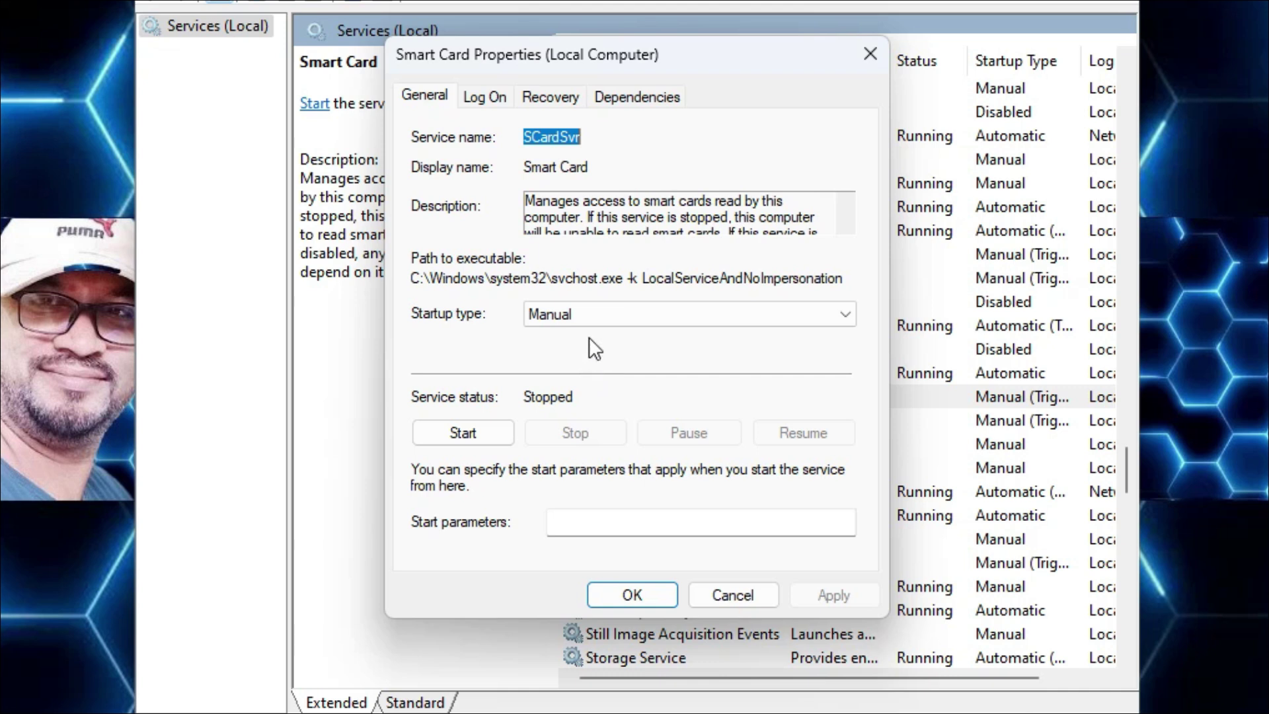
click(585, 319)
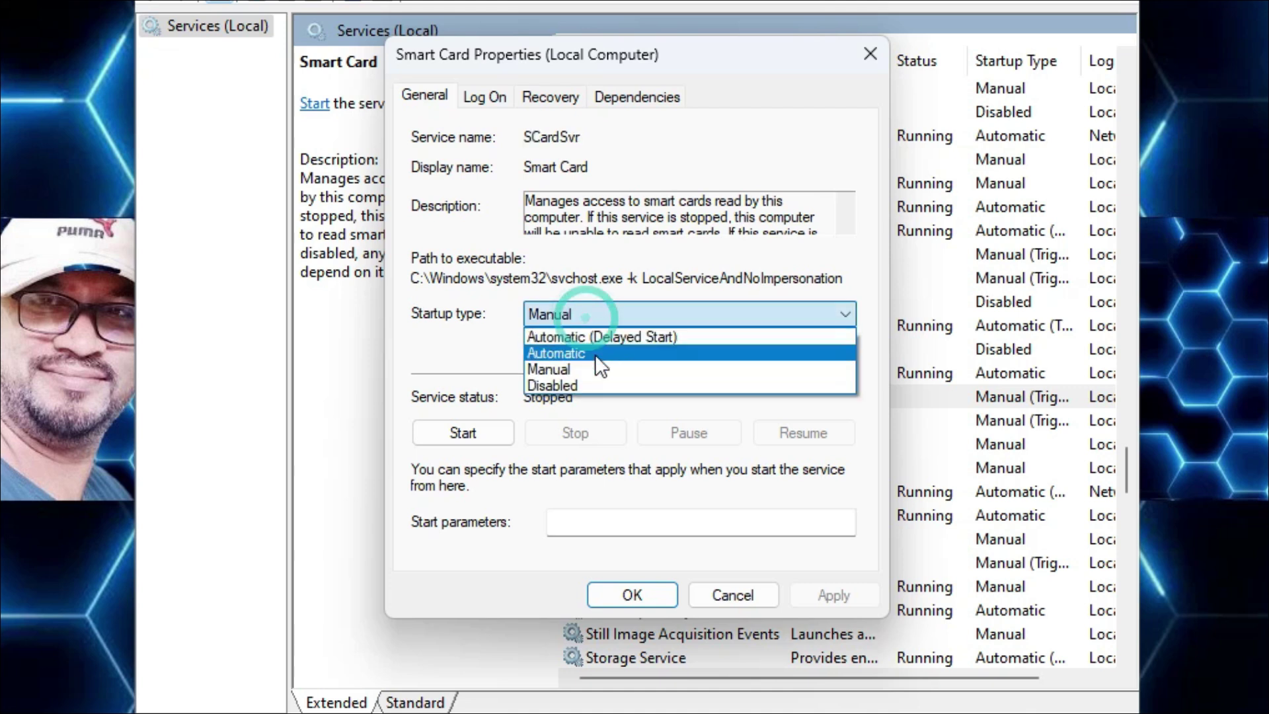
click(563, 382)
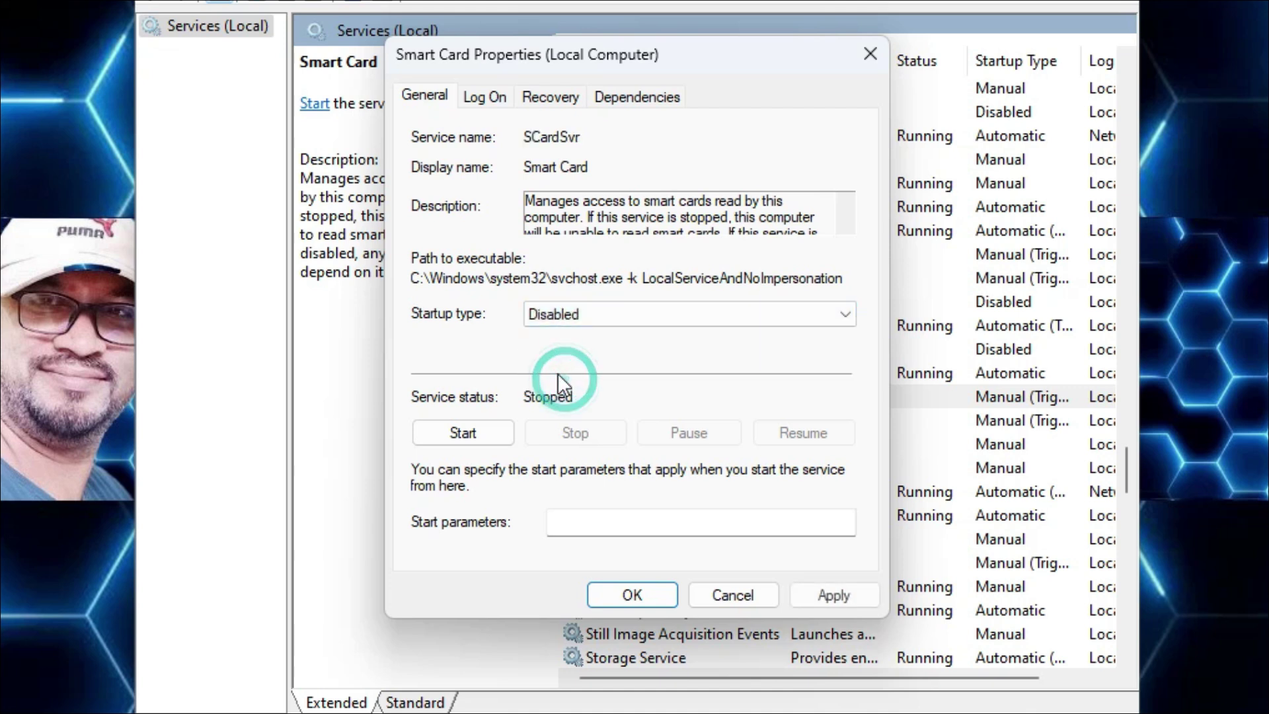
click(833, 594)
click(625, 593)
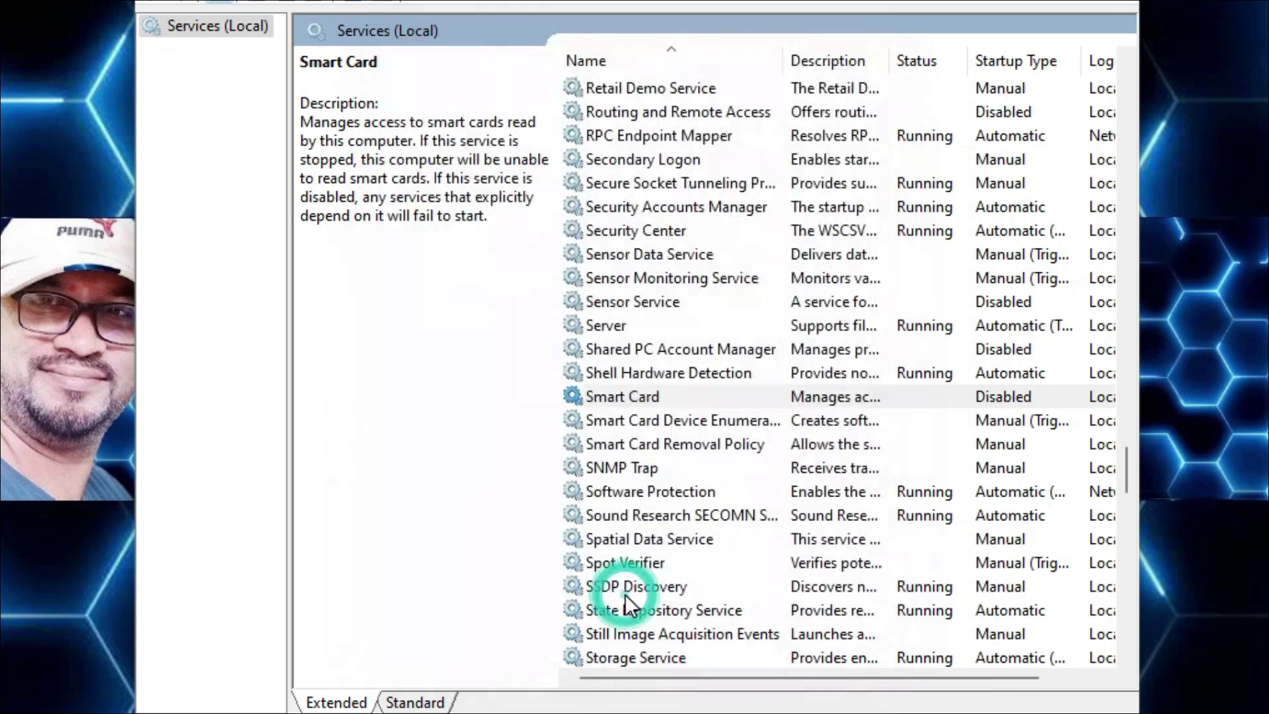
Step: Set the startup type of Smart Card Device Enumeration Service to Disabled and save the change
click(680, 425)
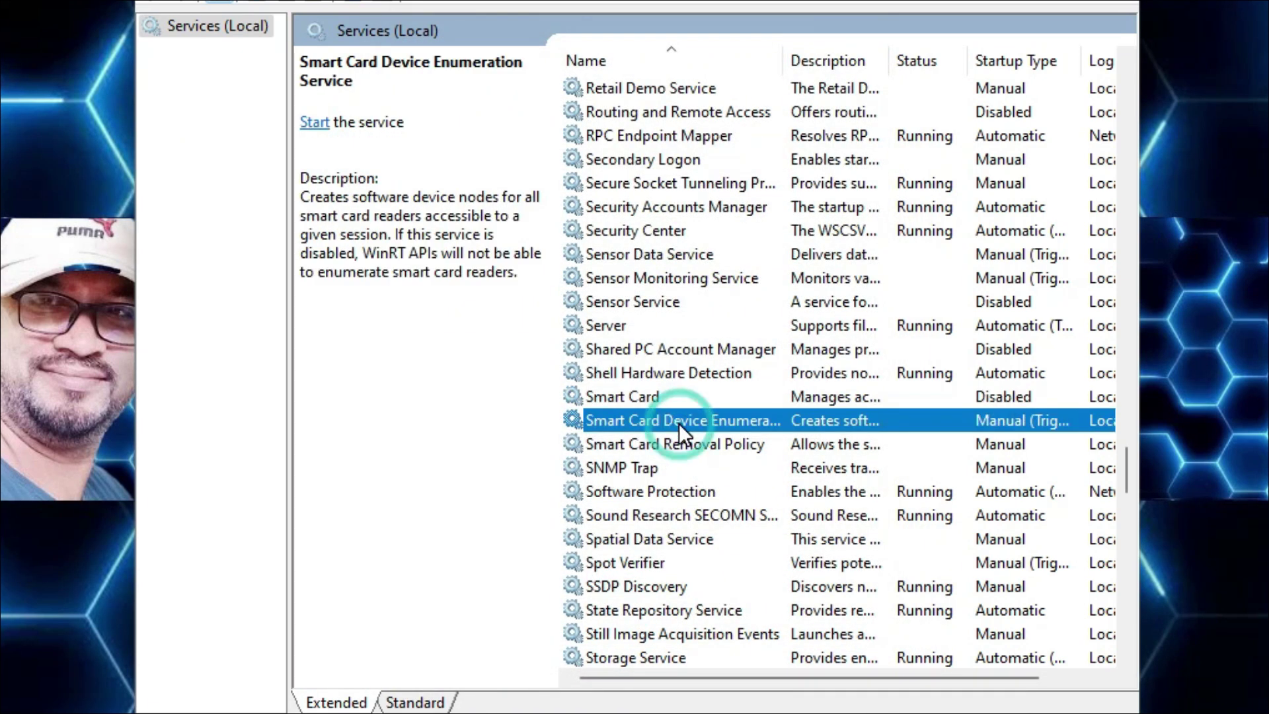
double_click(679, 422)
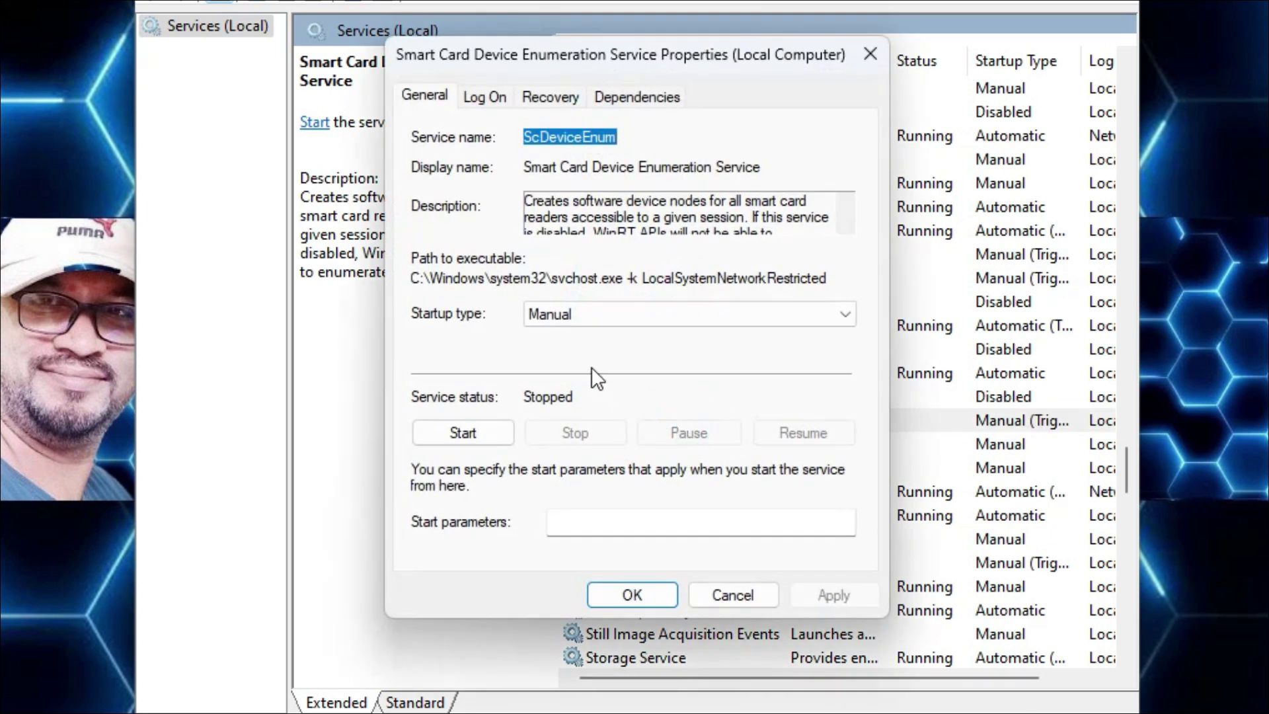
click(578, 323)
click(575, 382)
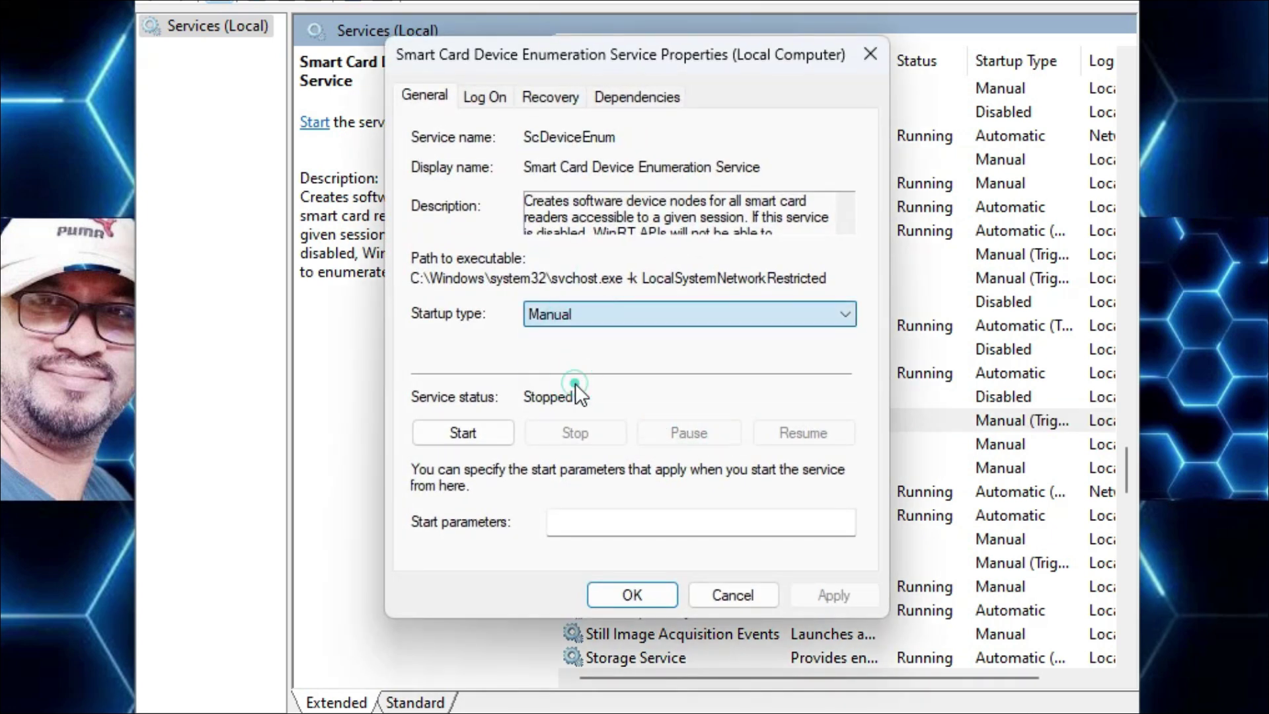
click(824, 592)
click(631, 595)
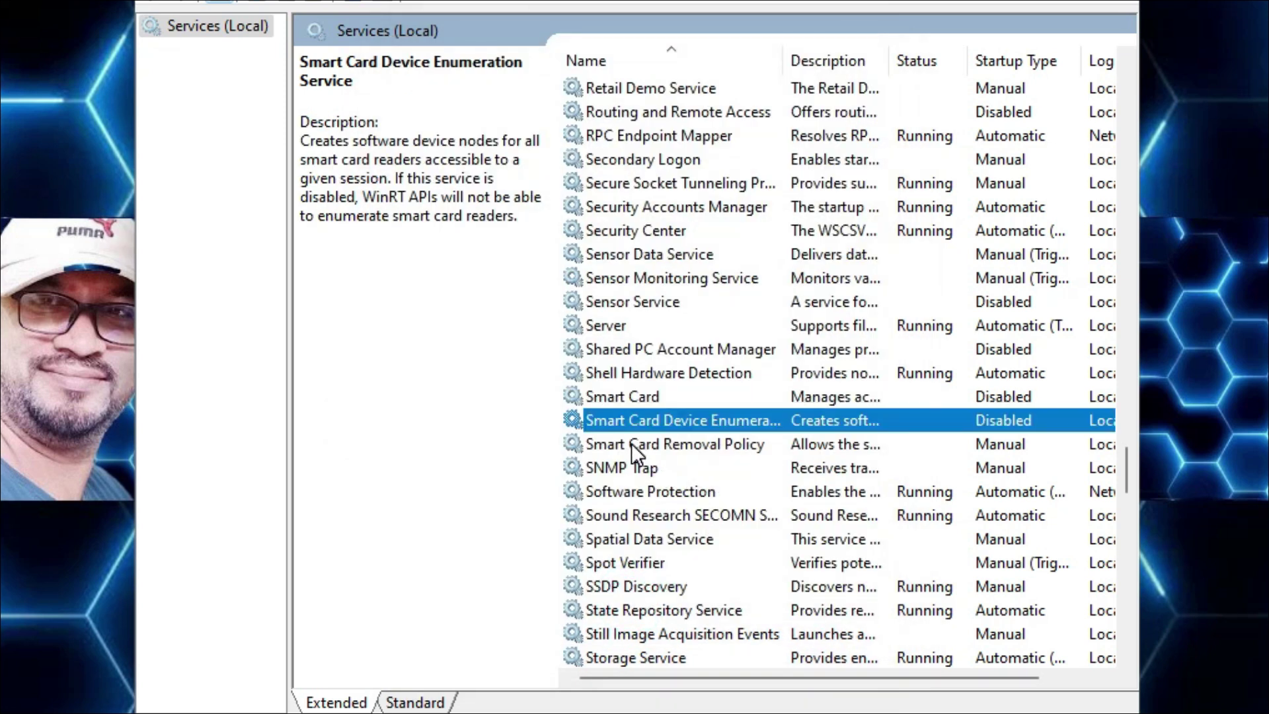
Step: Set the startup type of the Smart Card Removal Policy service to Disabled and save the change
double_click(631, 443)
click(573, 318)
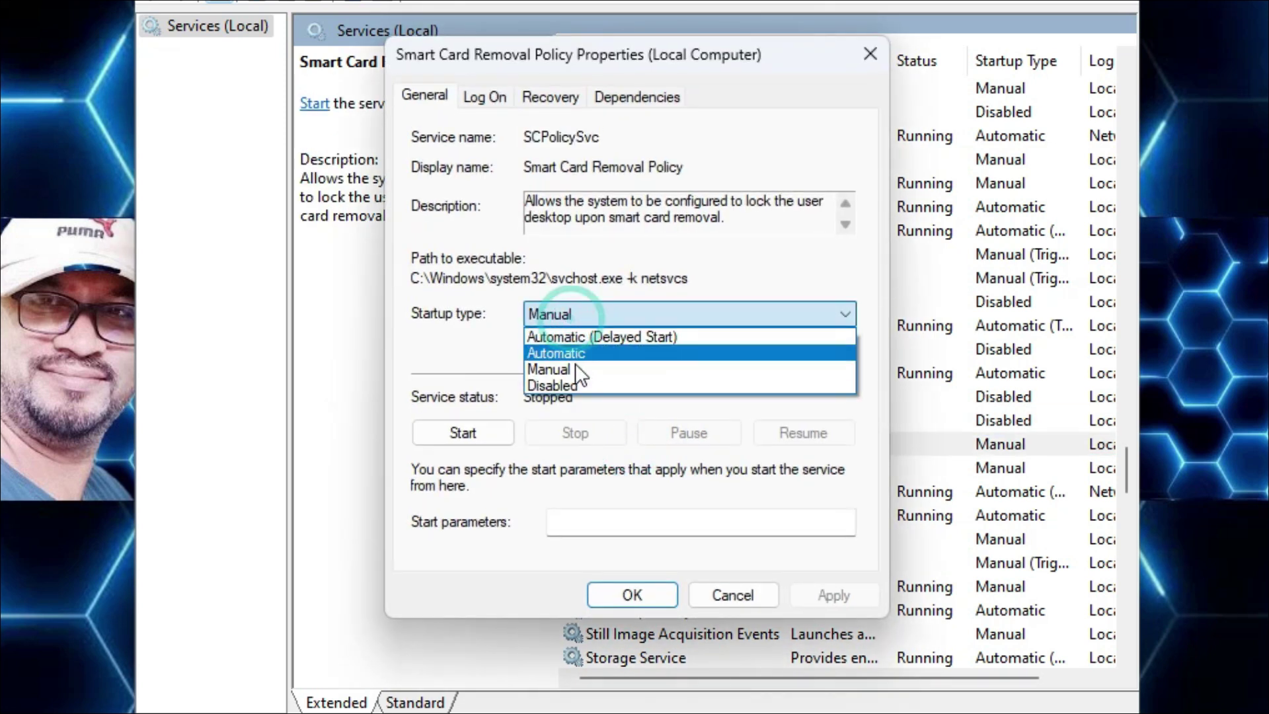
click(568, 387)
click(855, 592)
click(632, 588)
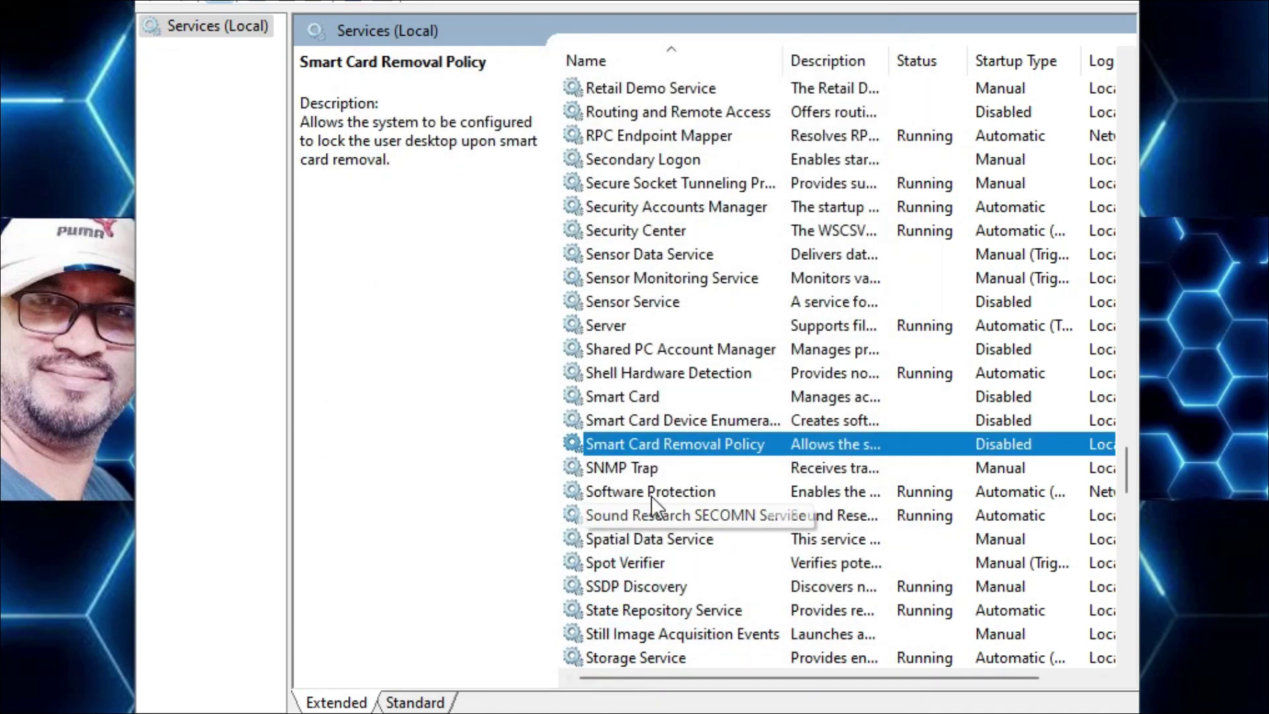
Step: Set the startup type of Windows Biometric Service to Disabled and save the change
scroll(682, 474, down, 6)
scroll(675, 491, down, 7)
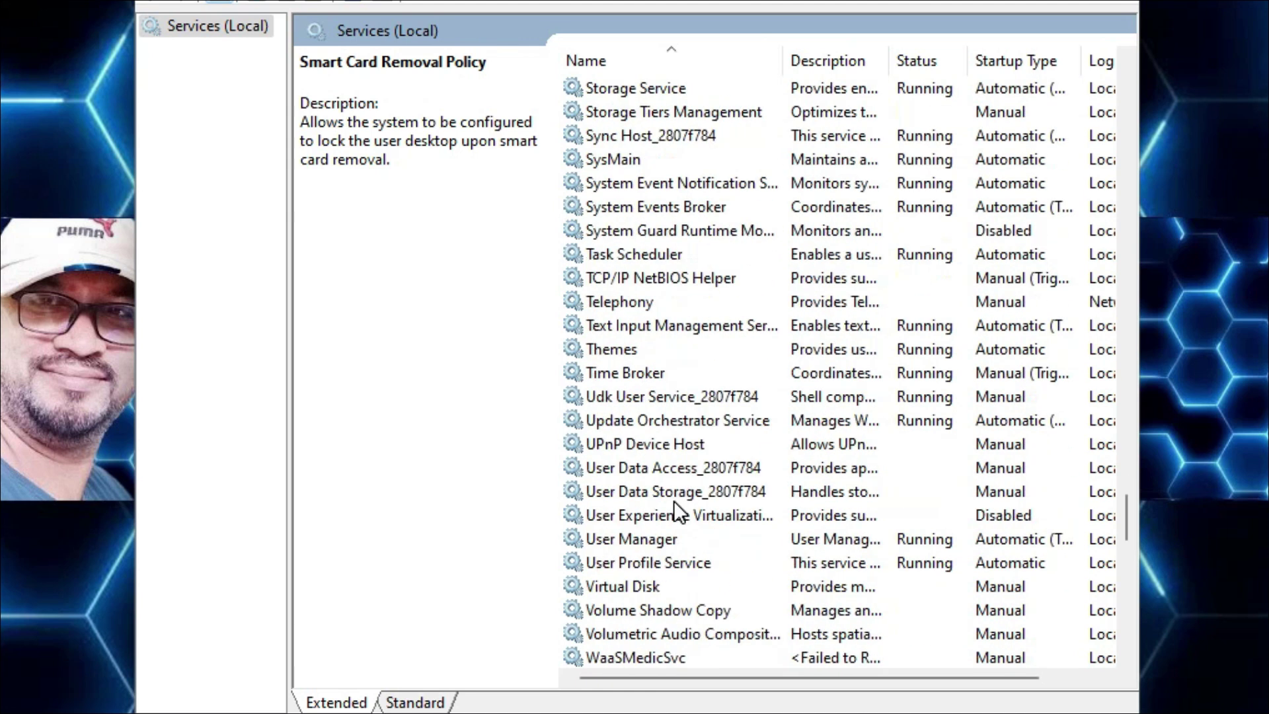
scroll(674, 514, down, 2)
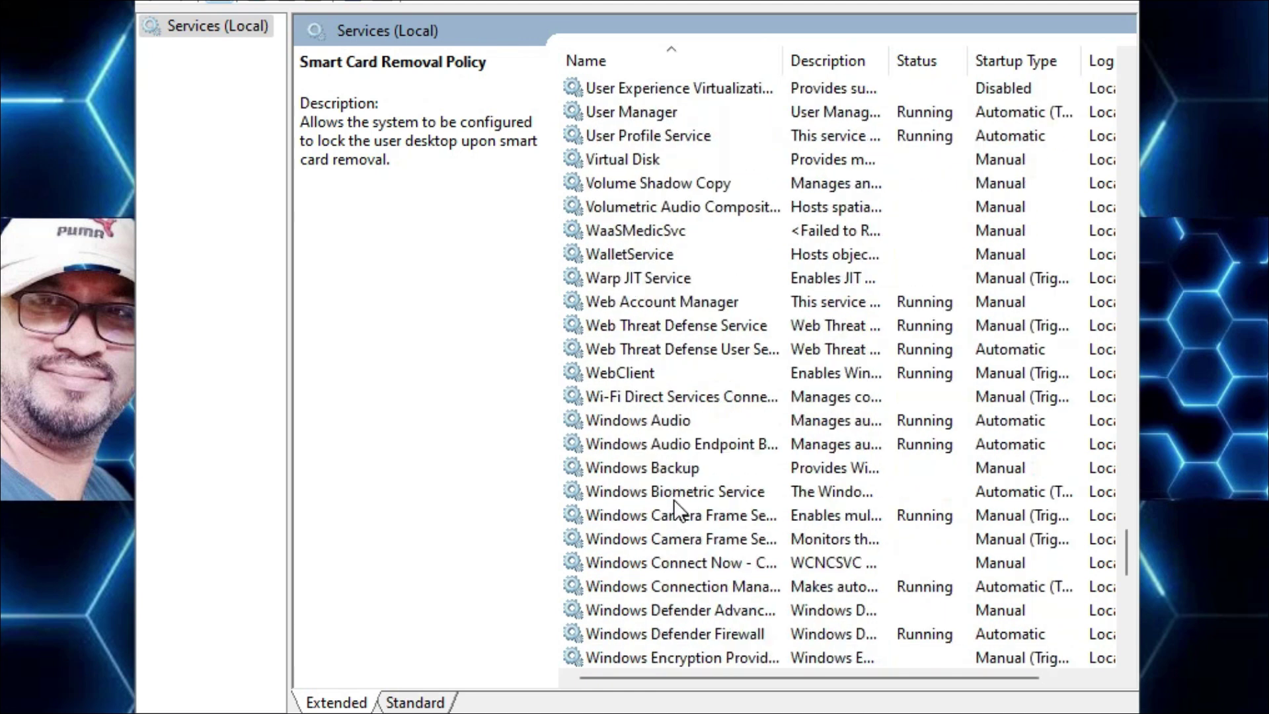
scroll(717, 569, down, 1)
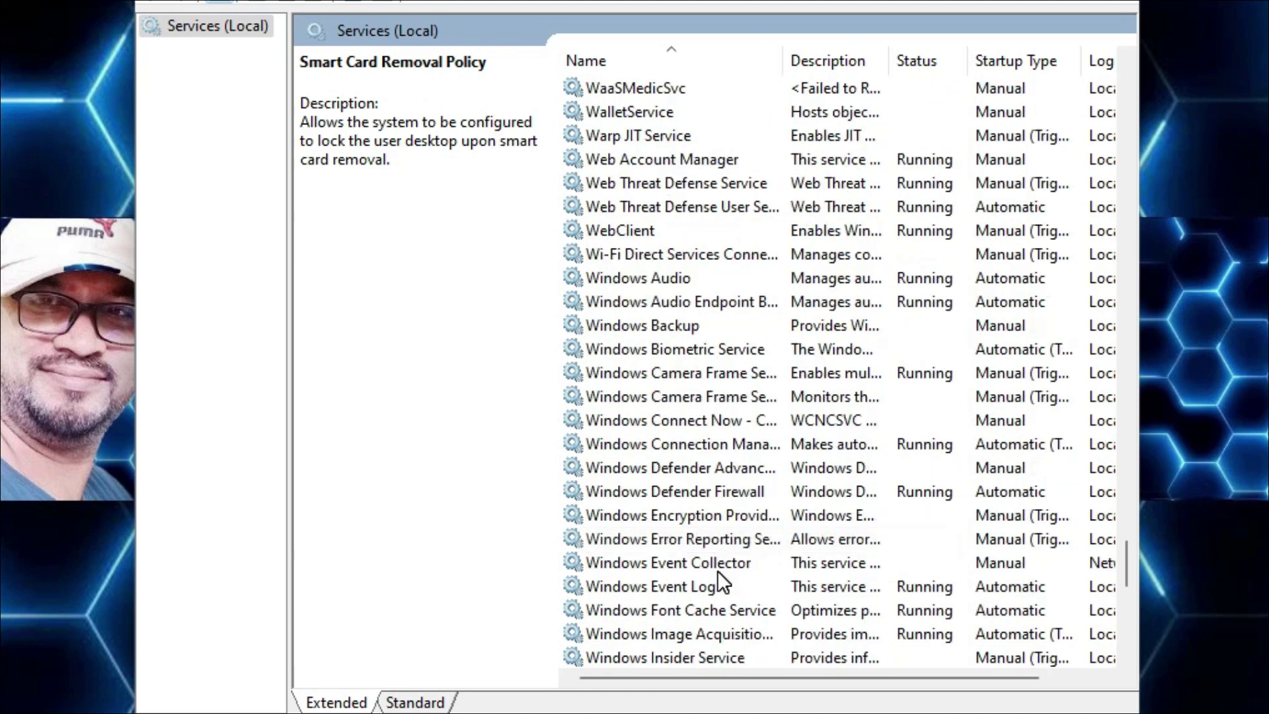
click(654, 350)
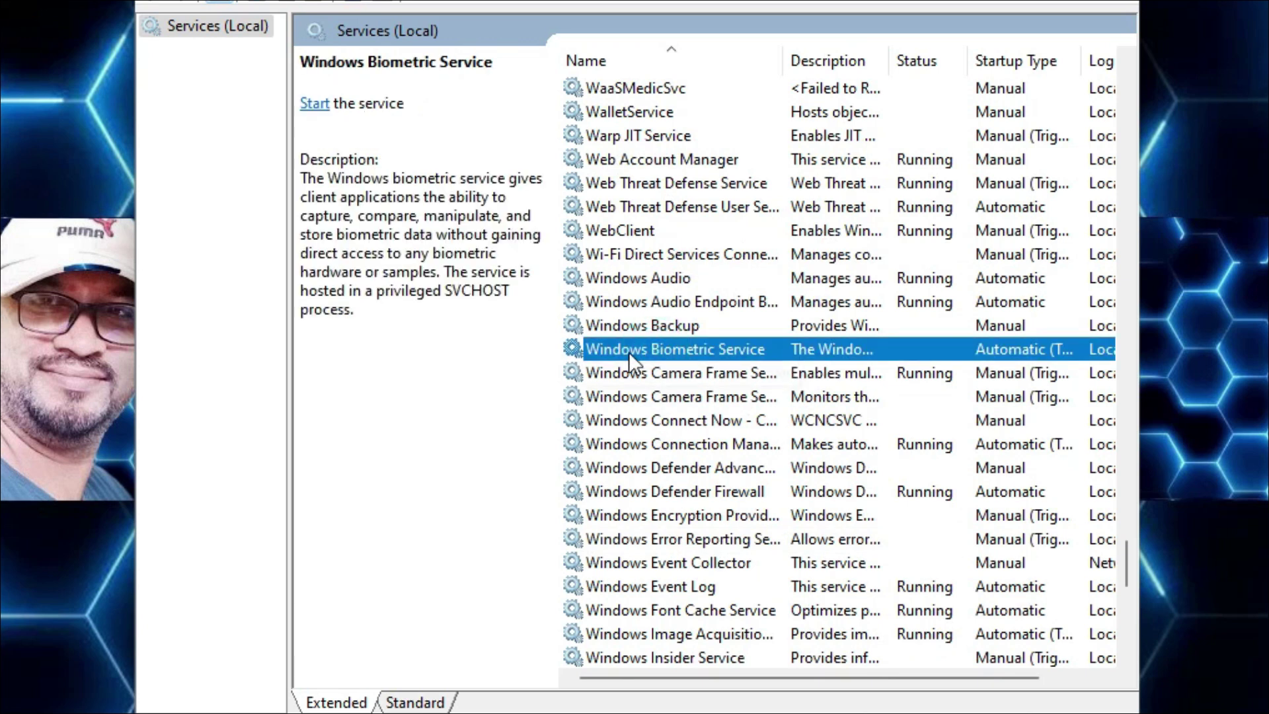
double_click(628, 351)
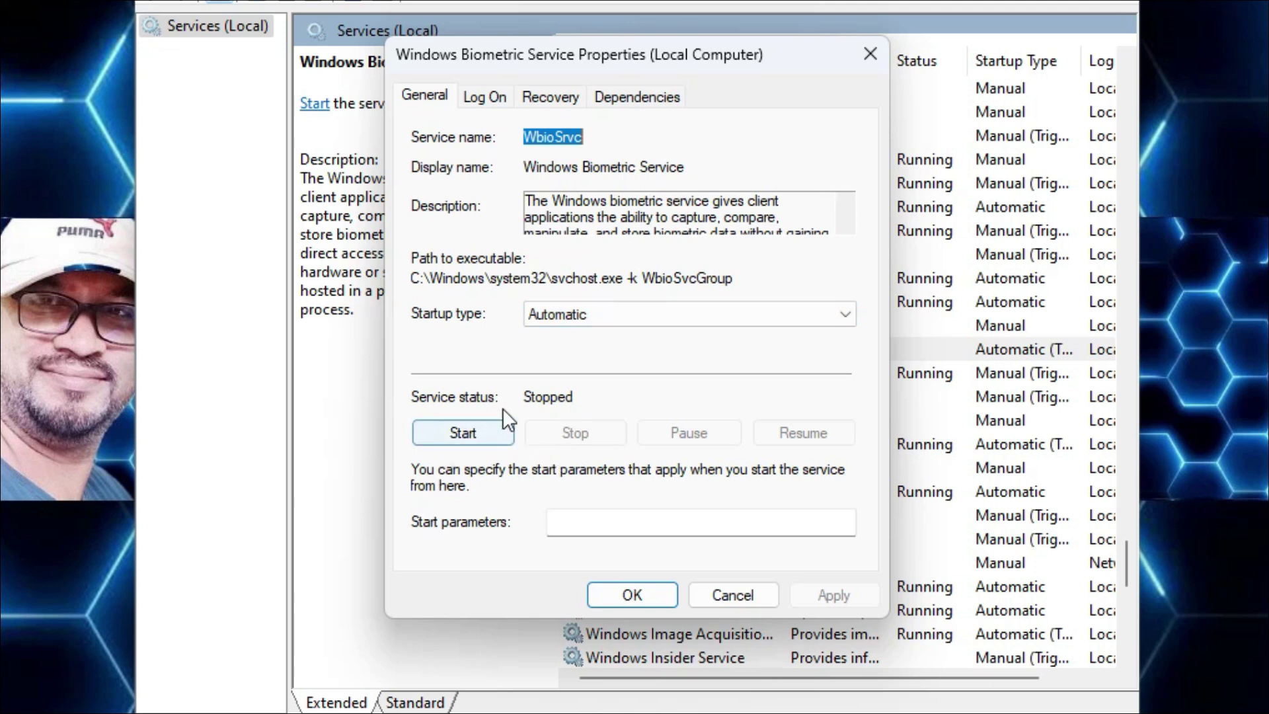
click(565, 315)
click(570, 380)
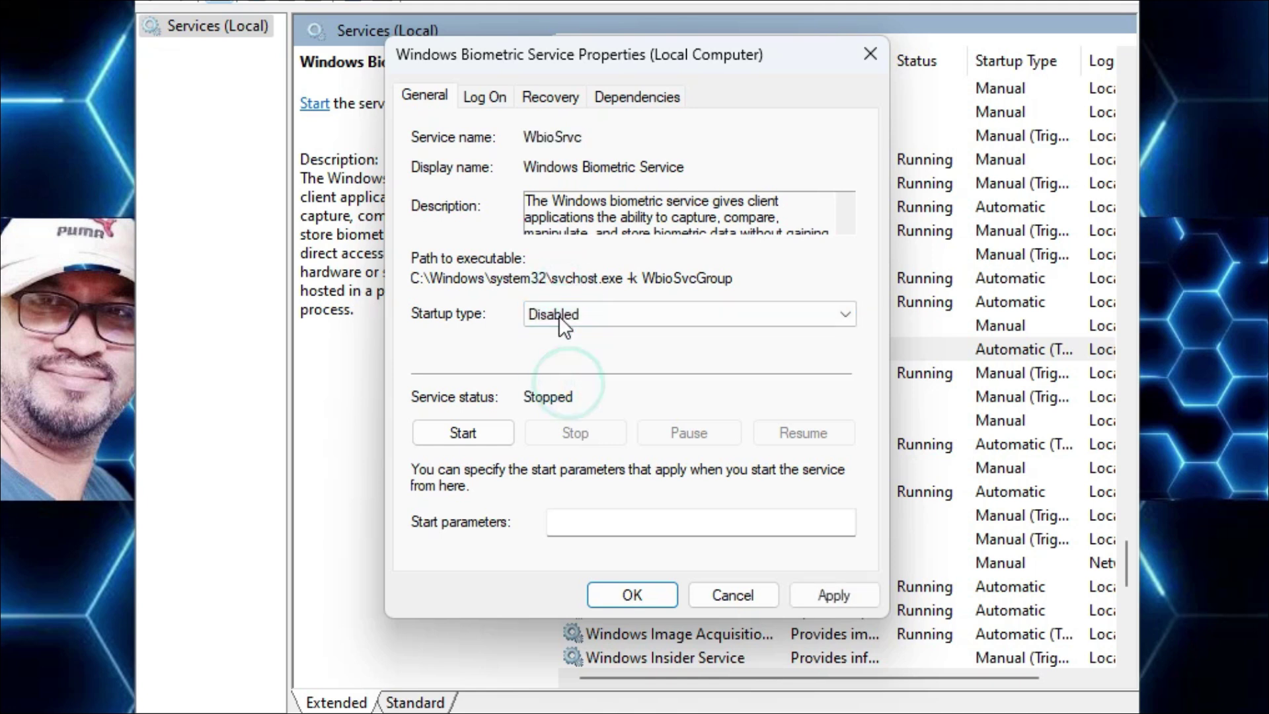
click(833, 592)
click(618, 595)
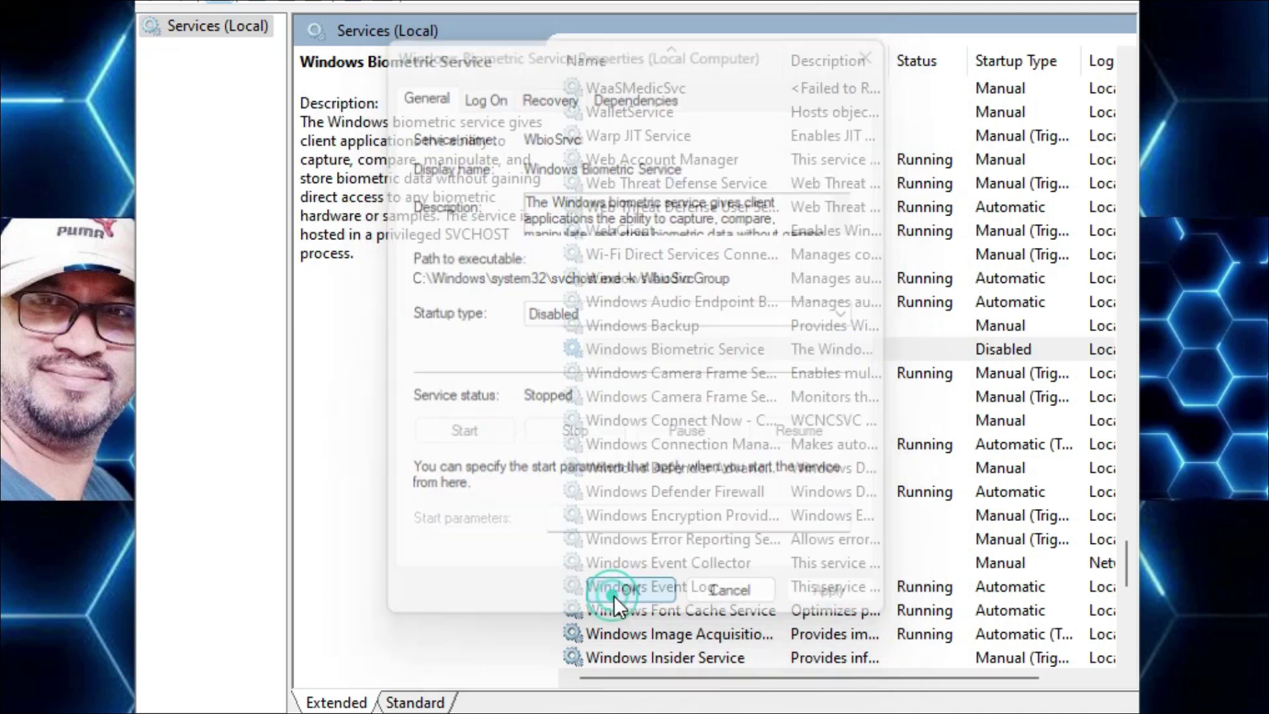
Step: Set the startup type of Windows Error Reporting Service to Disabled and save the change
scroll(763, 419, down, 2)
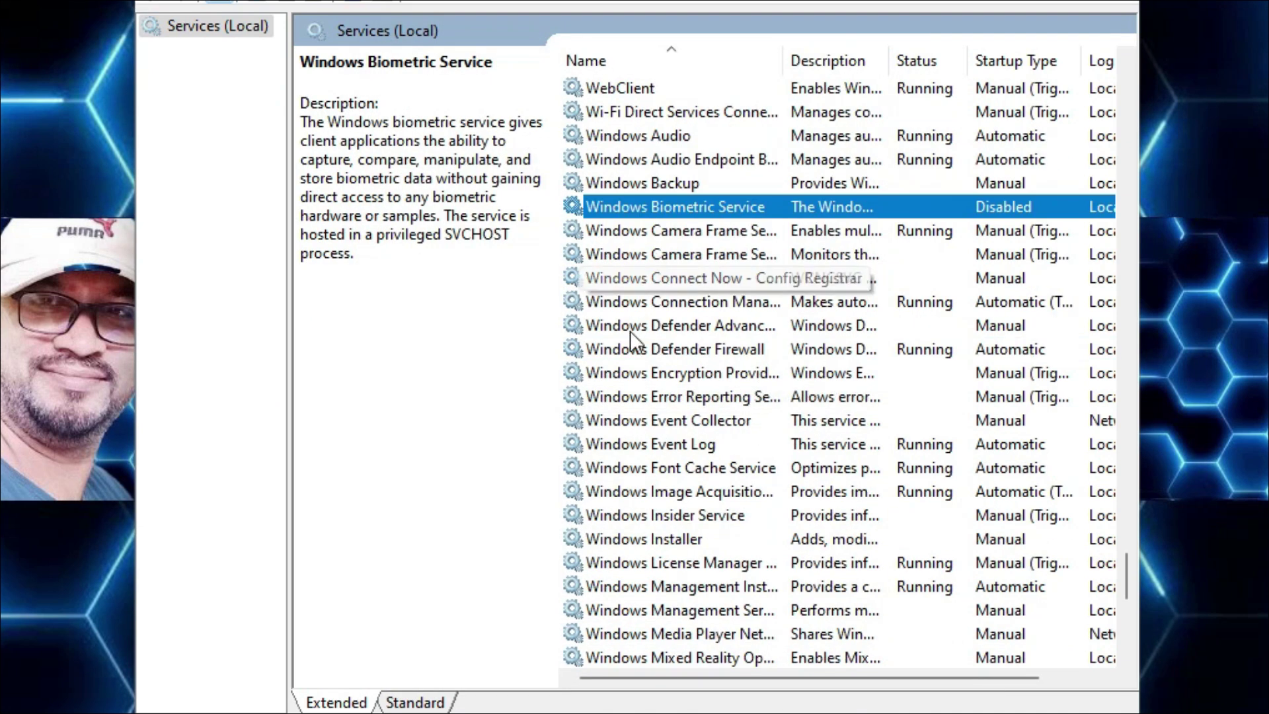
click(664, 393)
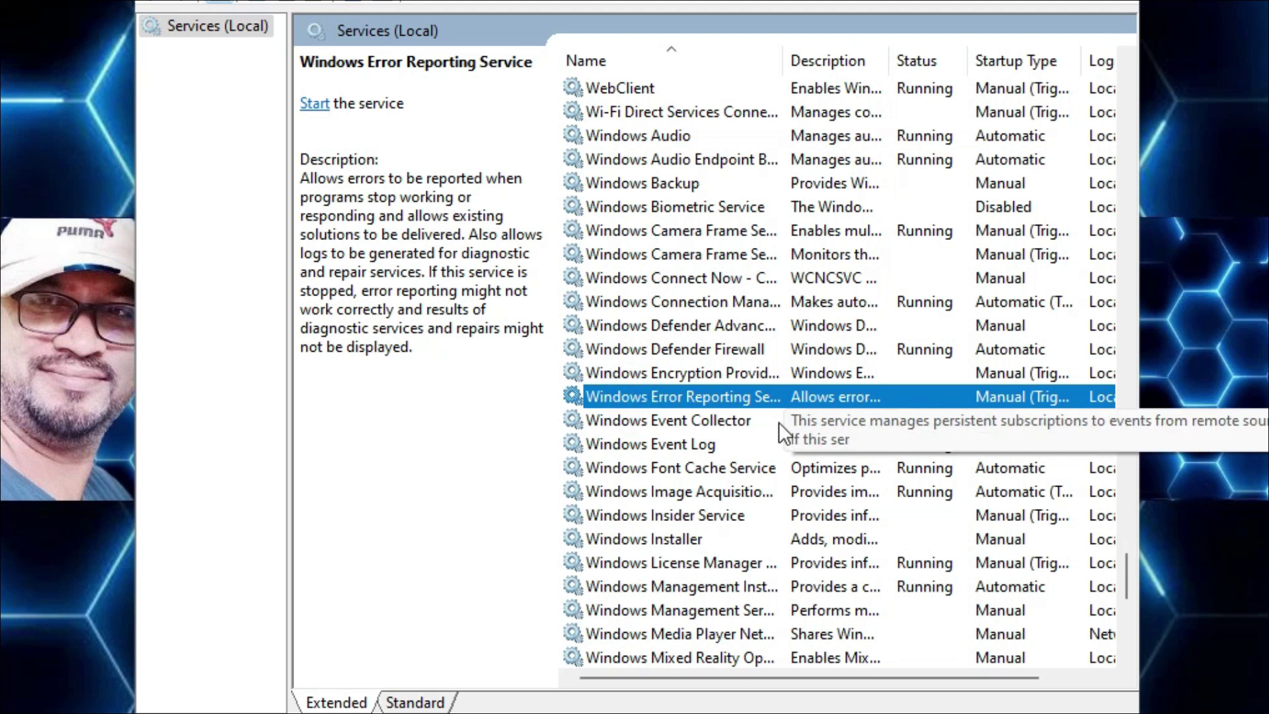
double_click(699, 397)
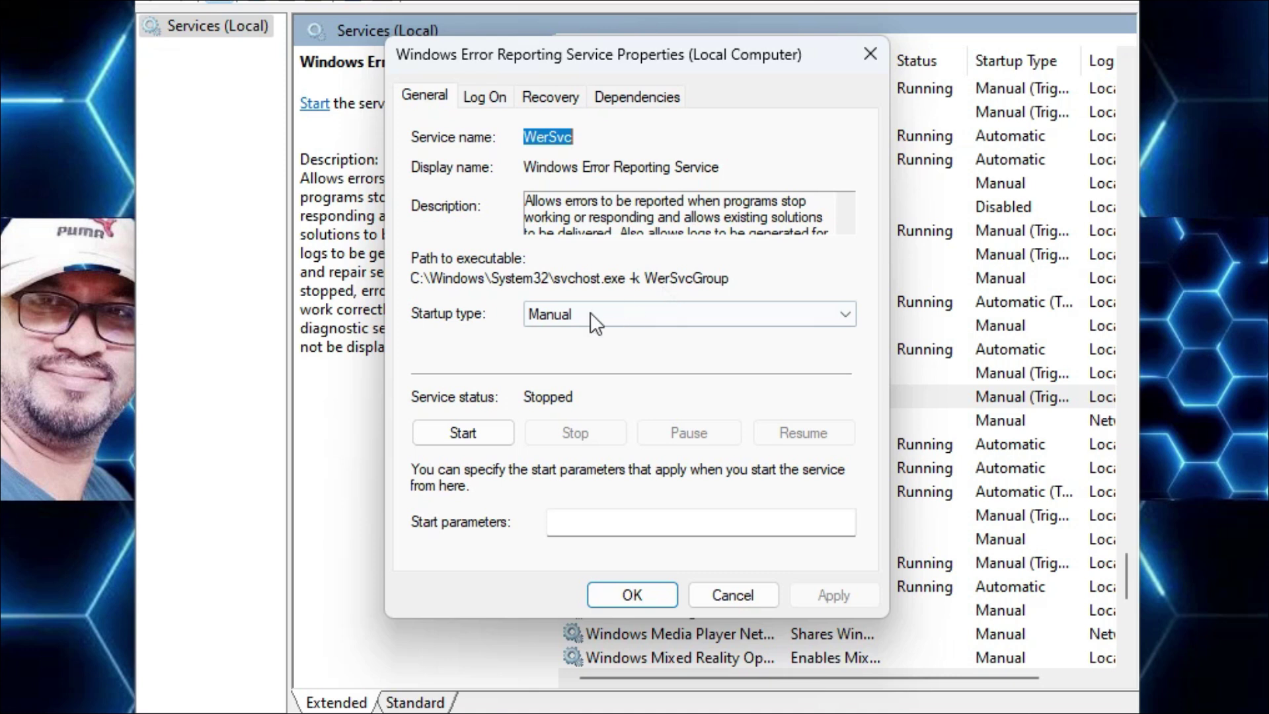
click(557, 315)
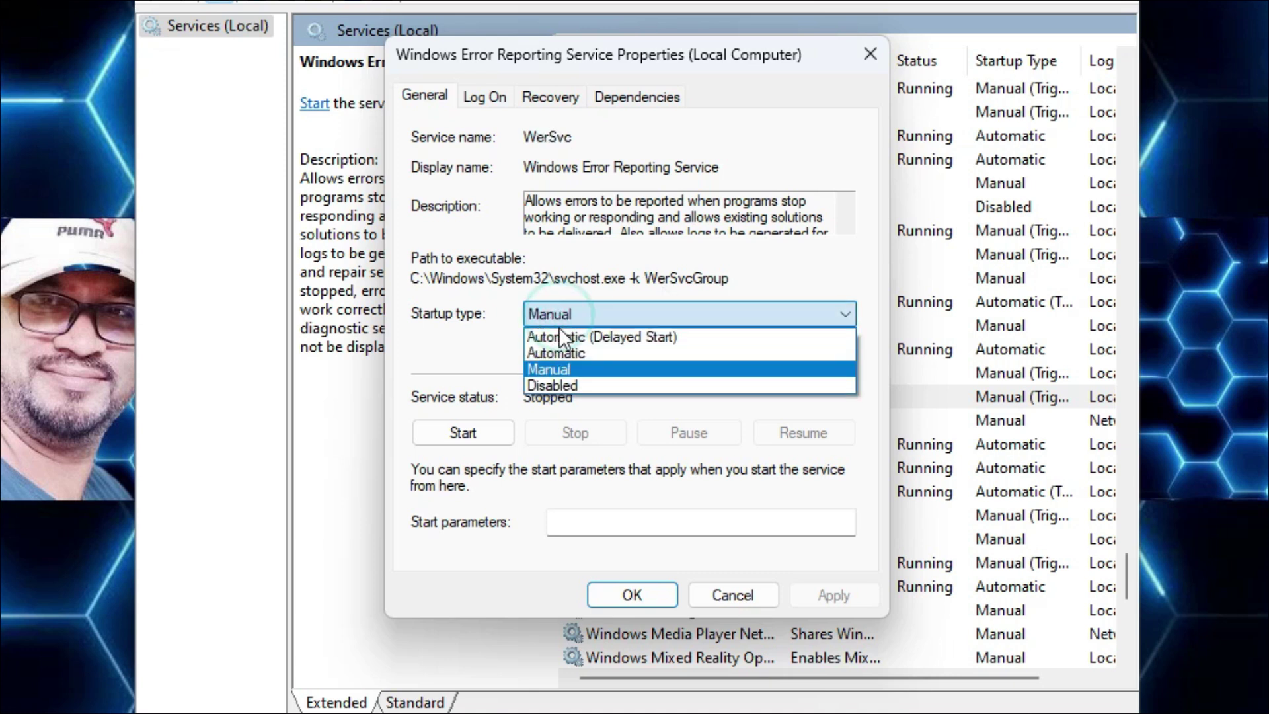
click(560, 383)
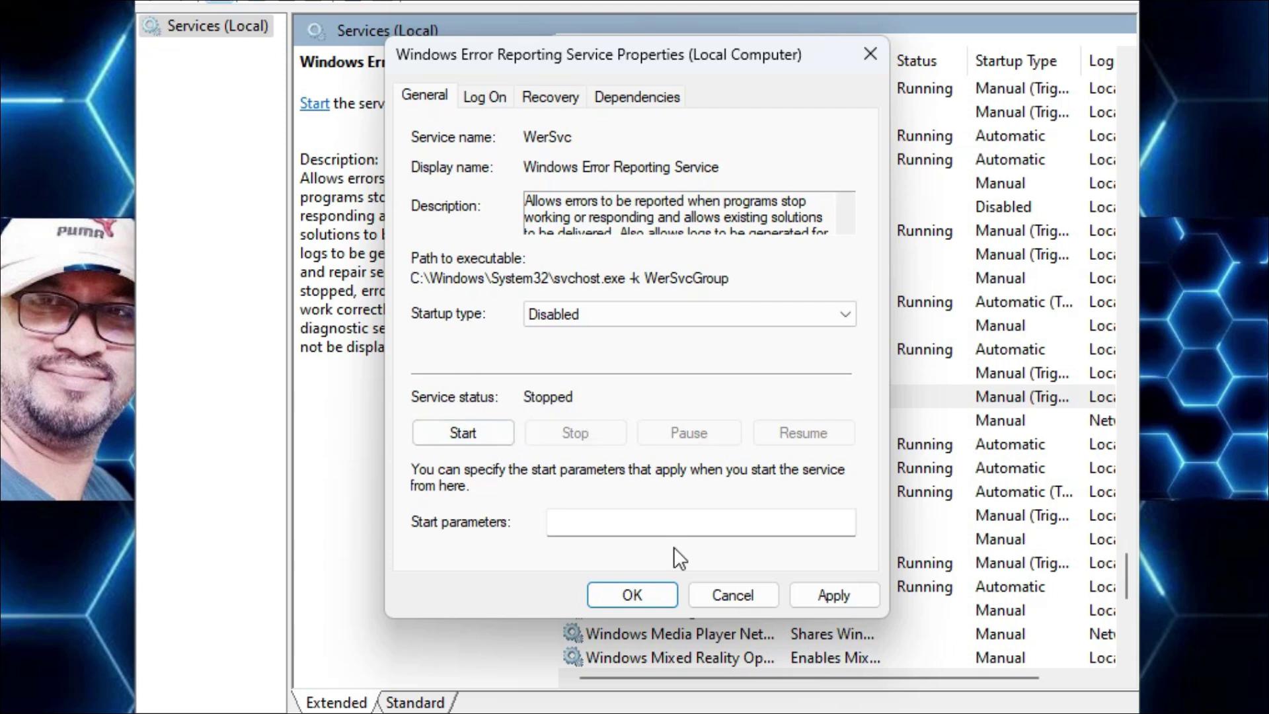
click(829, 594)
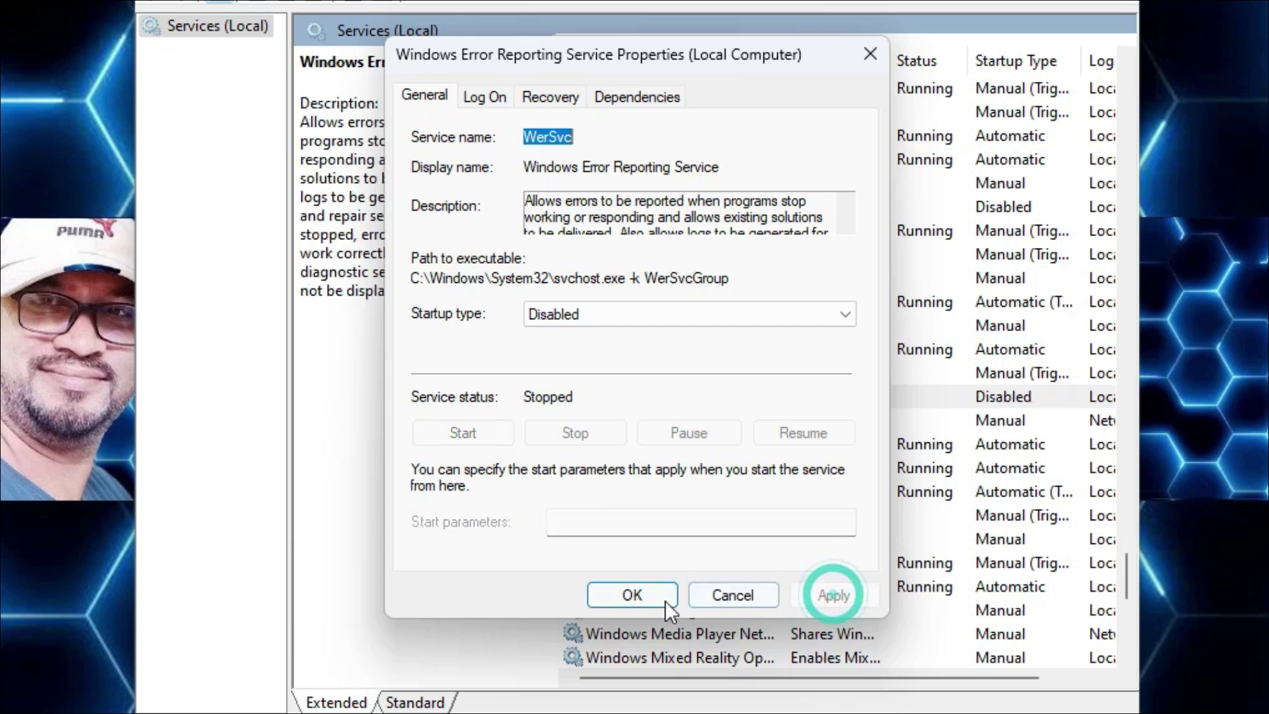
click(621, 595)
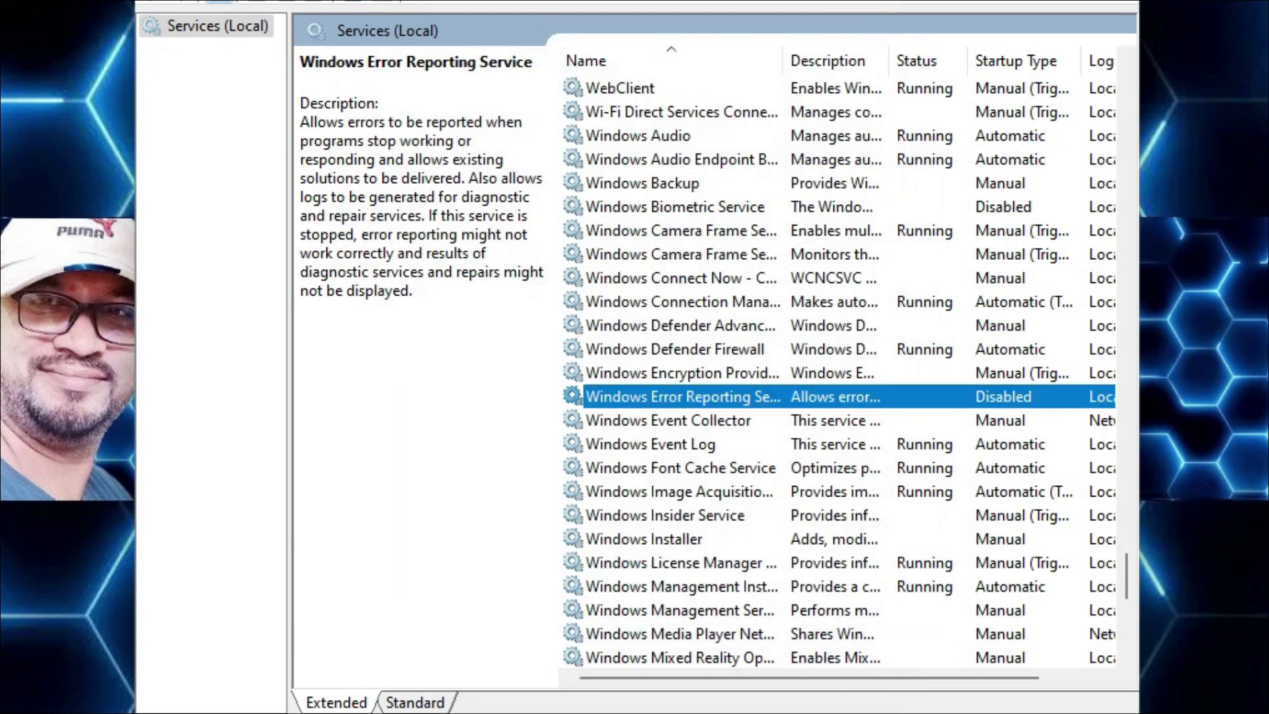
Step: Set the startup type of the Work Folders service to Disabled and save the change
scroll(628, 493, down, 8)
click(629, 492)
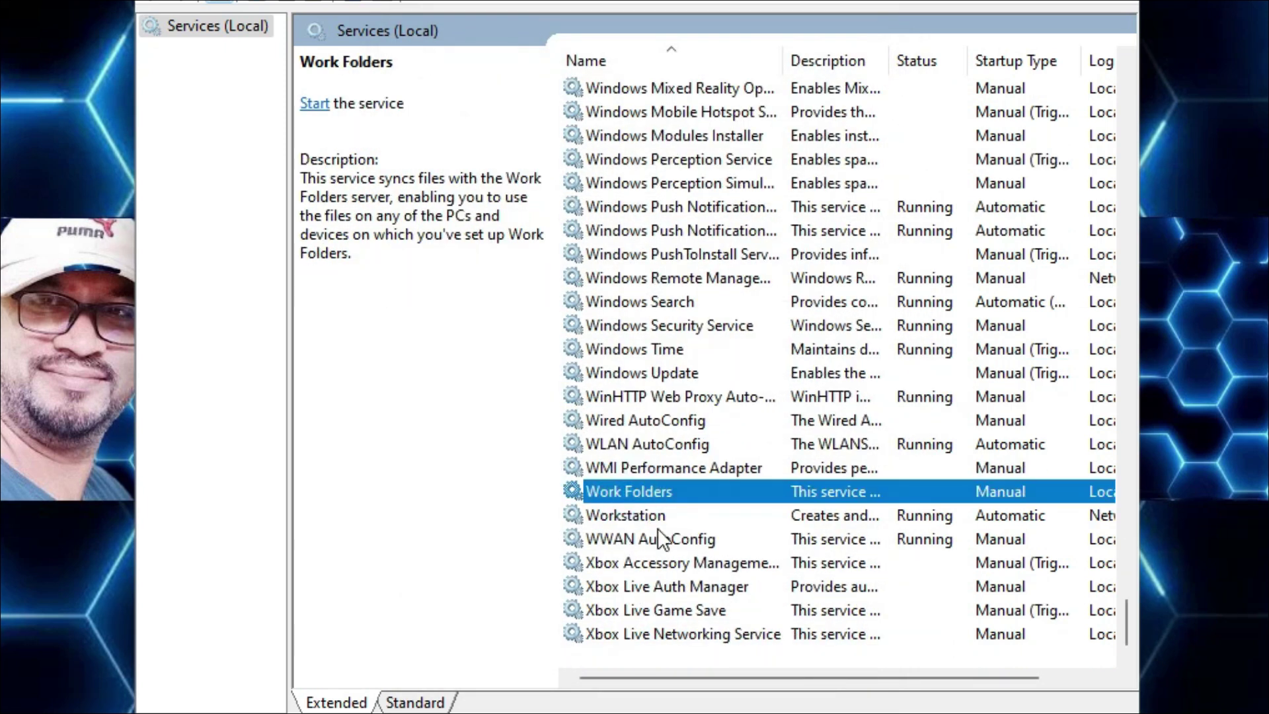
double_click(643, 493)
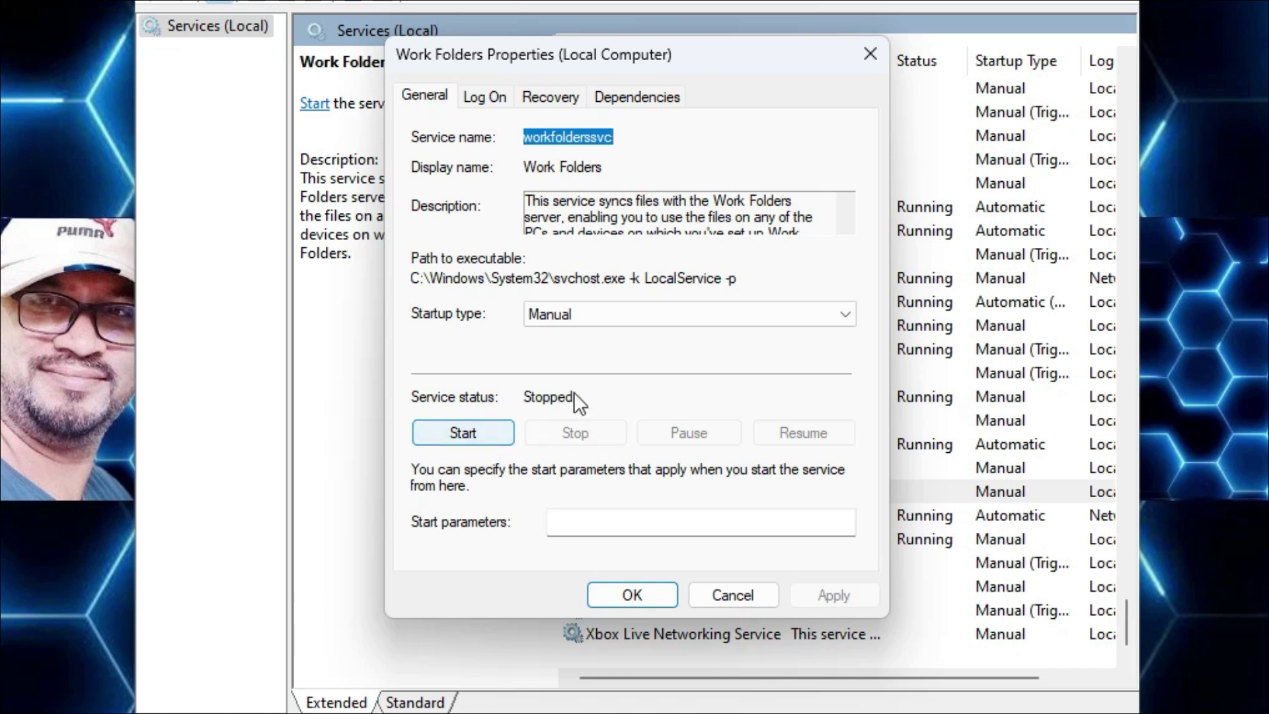
click(586, 319)
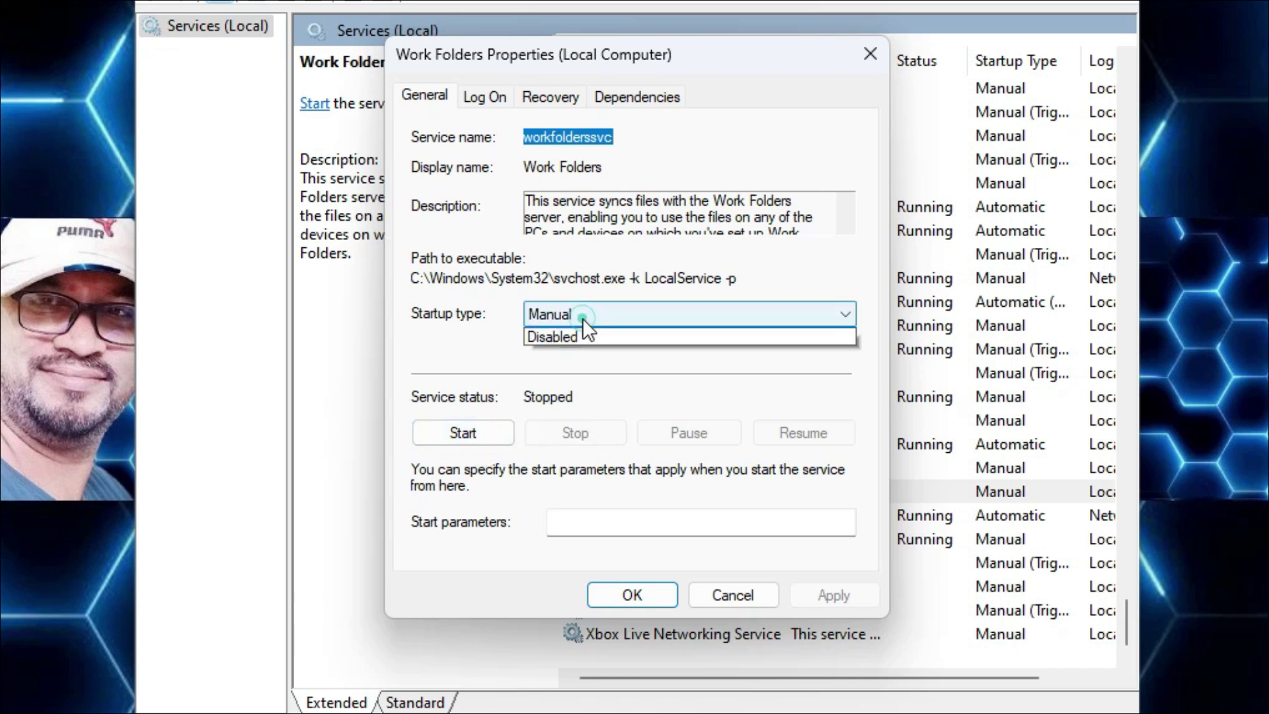
click(566, 385)
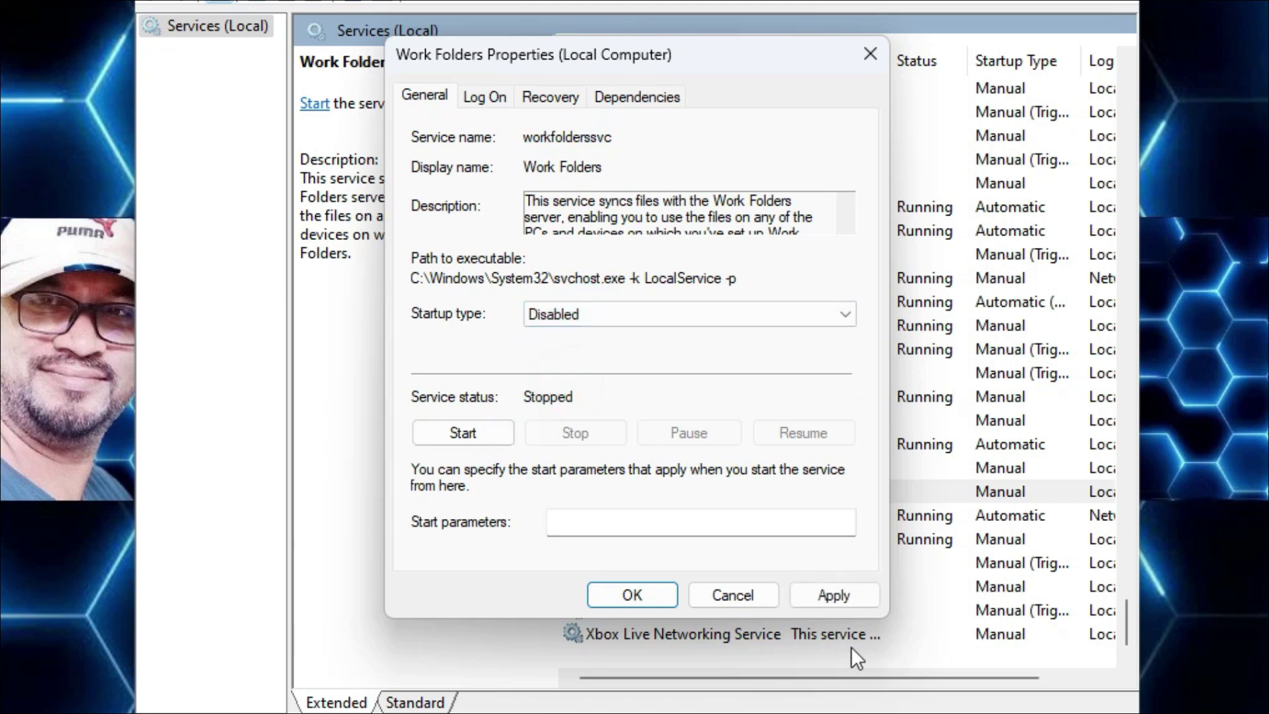
click(836, 592)
click(656, 593)
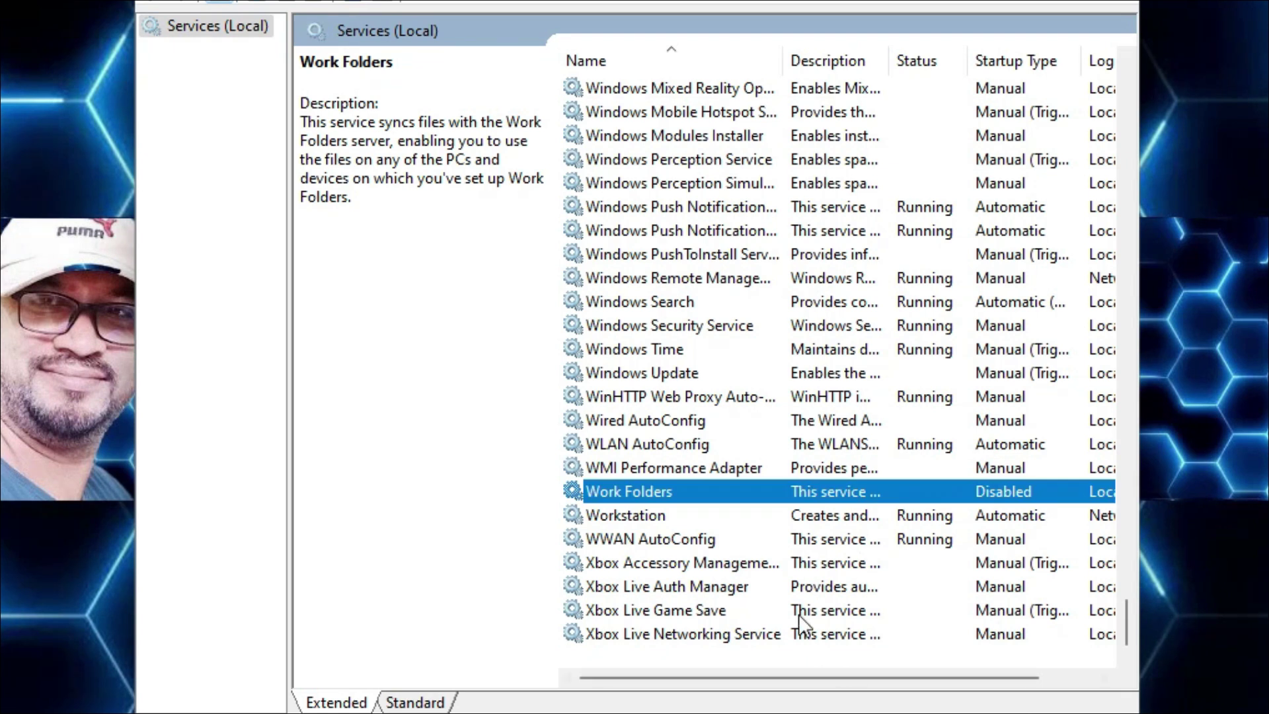
Step: Set the startup type of Xbox Accessory Management Service to Disabled and save the change
click(690, 564)
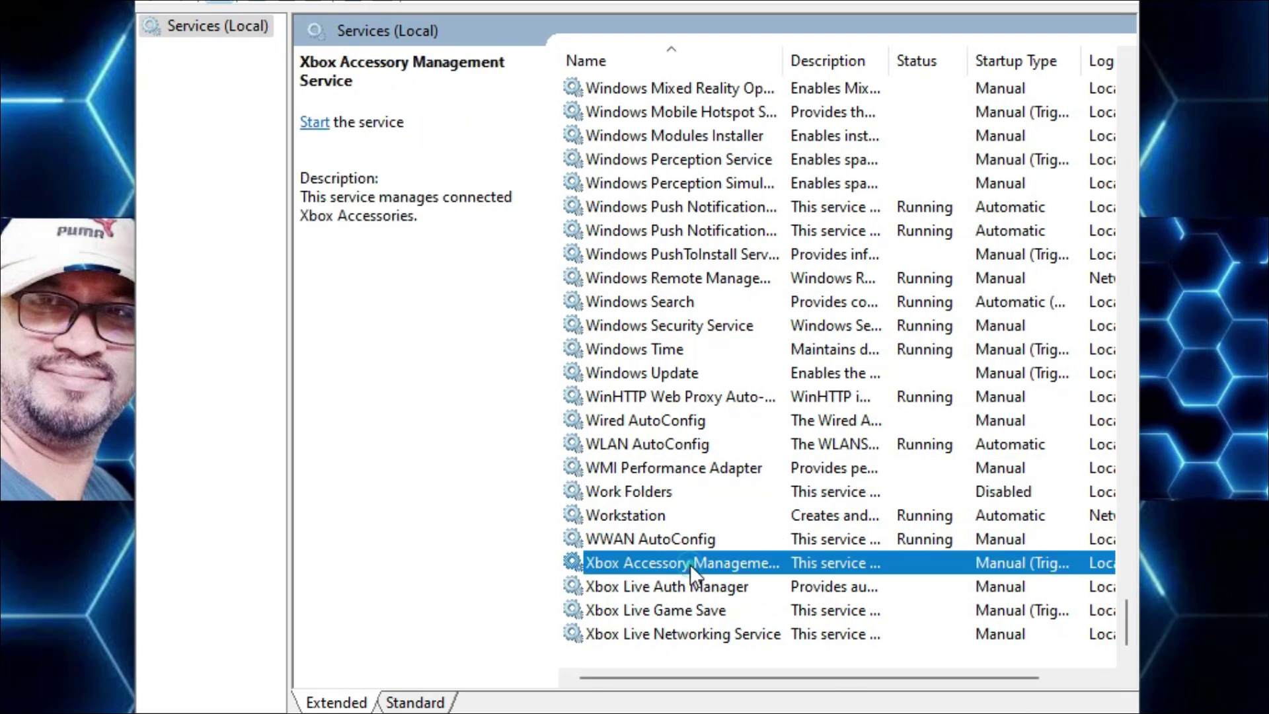
double_click(692, 565)
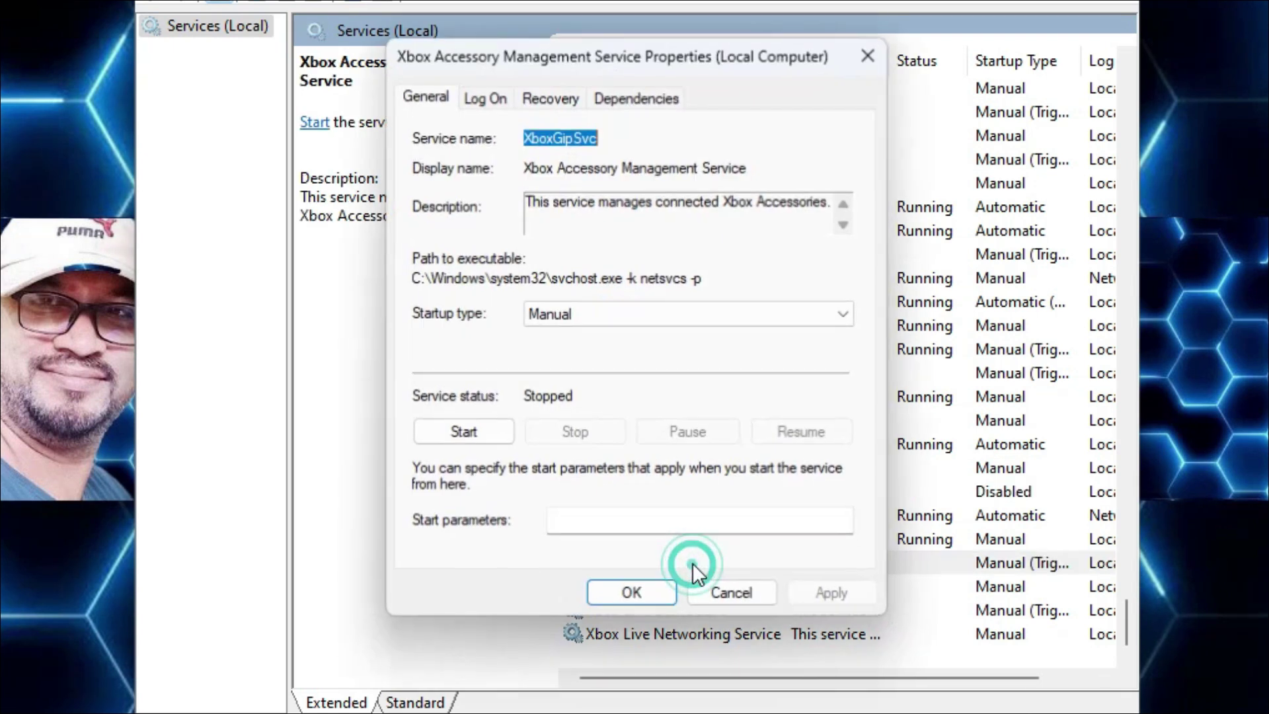
click(582, 312)
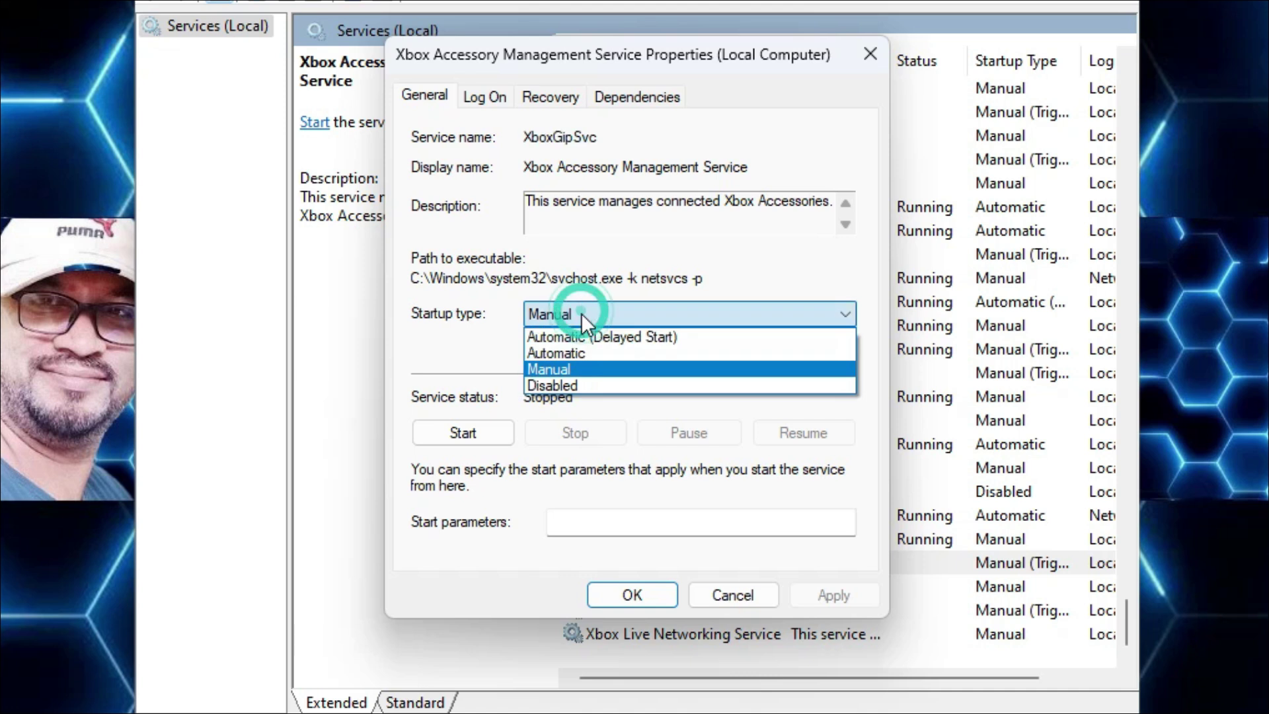
click(565, 382)
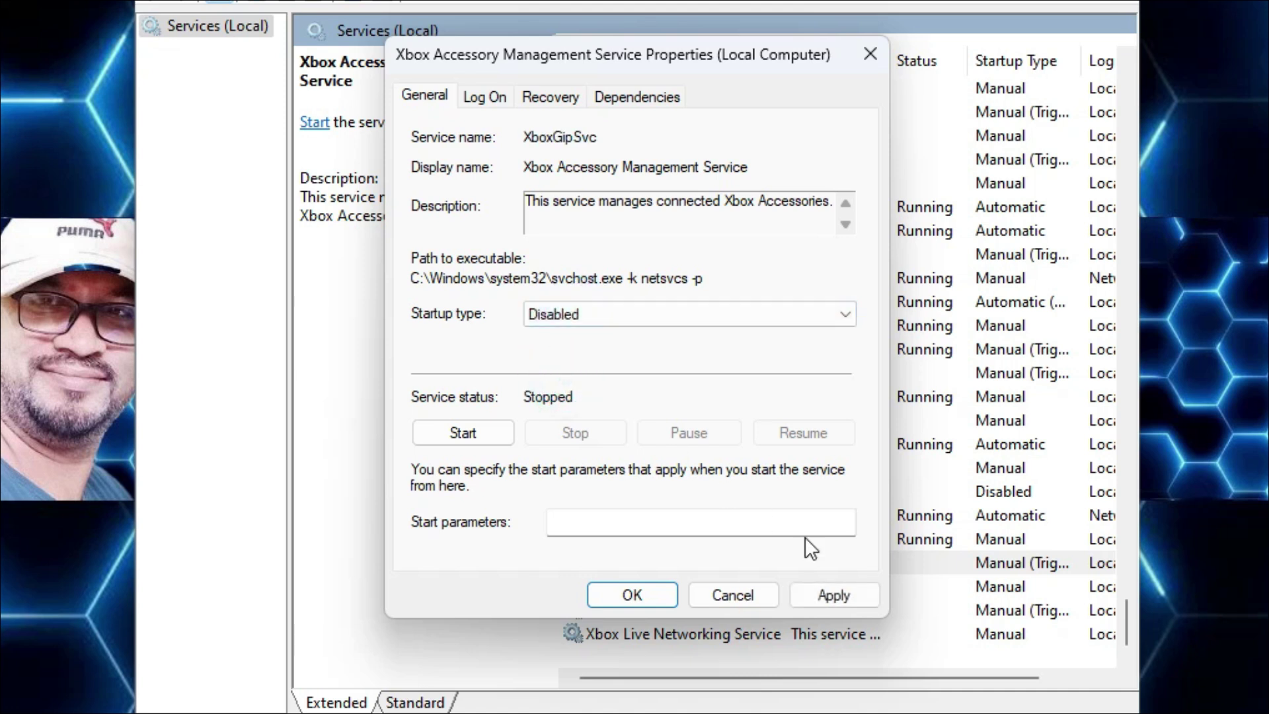
click(831, 596)
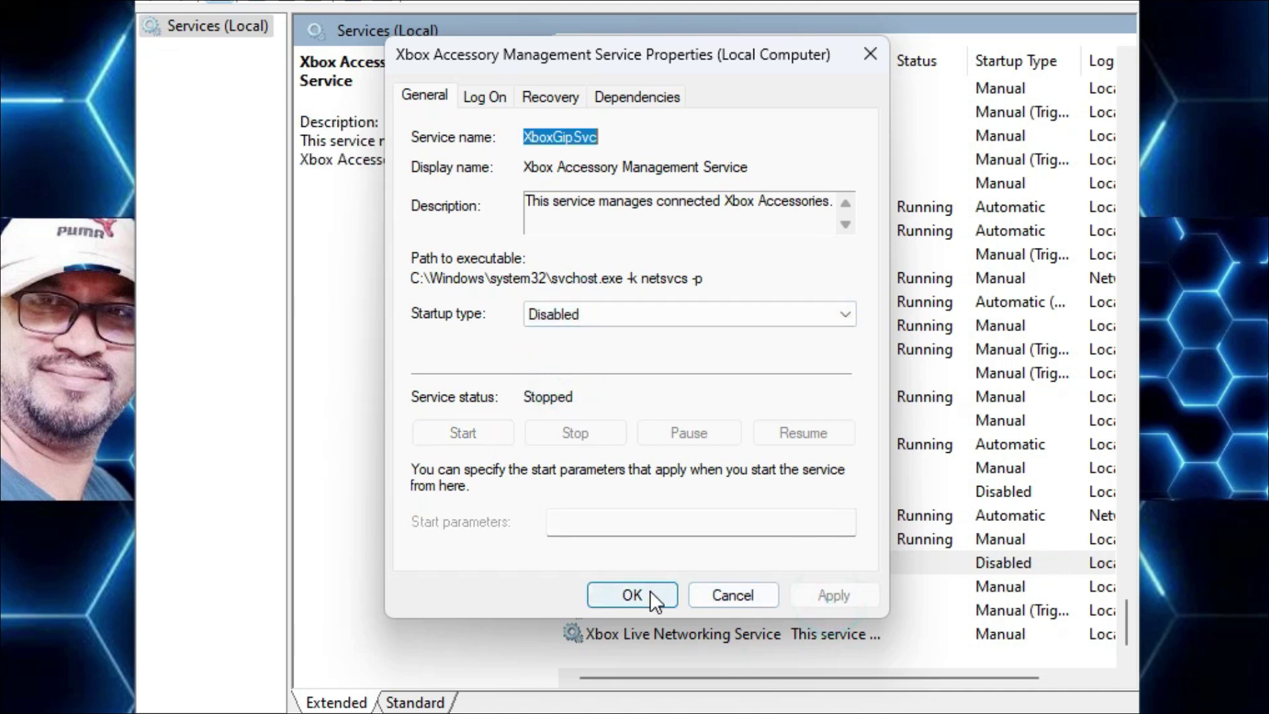
click(647, 591)
Step: Set the startup type of the Xbox Live Auth Manager service to Disabled and save the change
double_click(713, 587)
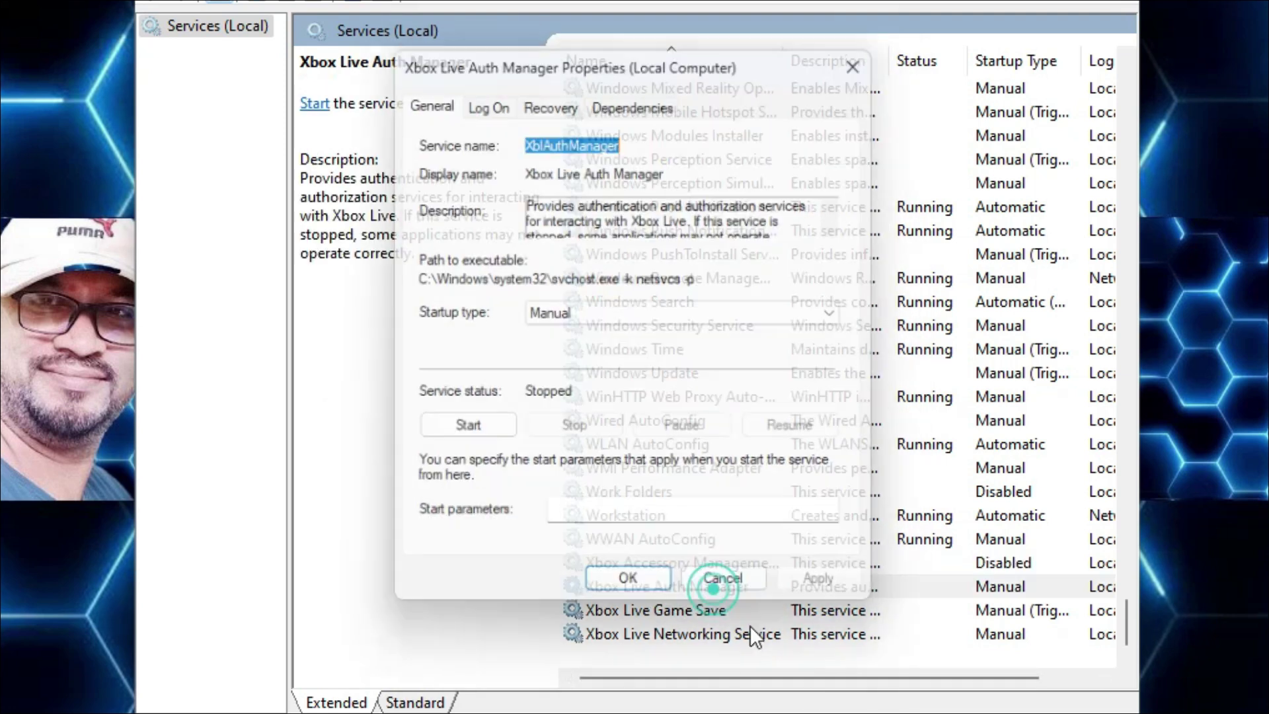
click(572, 316)
click(573, 388)
click(815, 584)
click(644, 596)
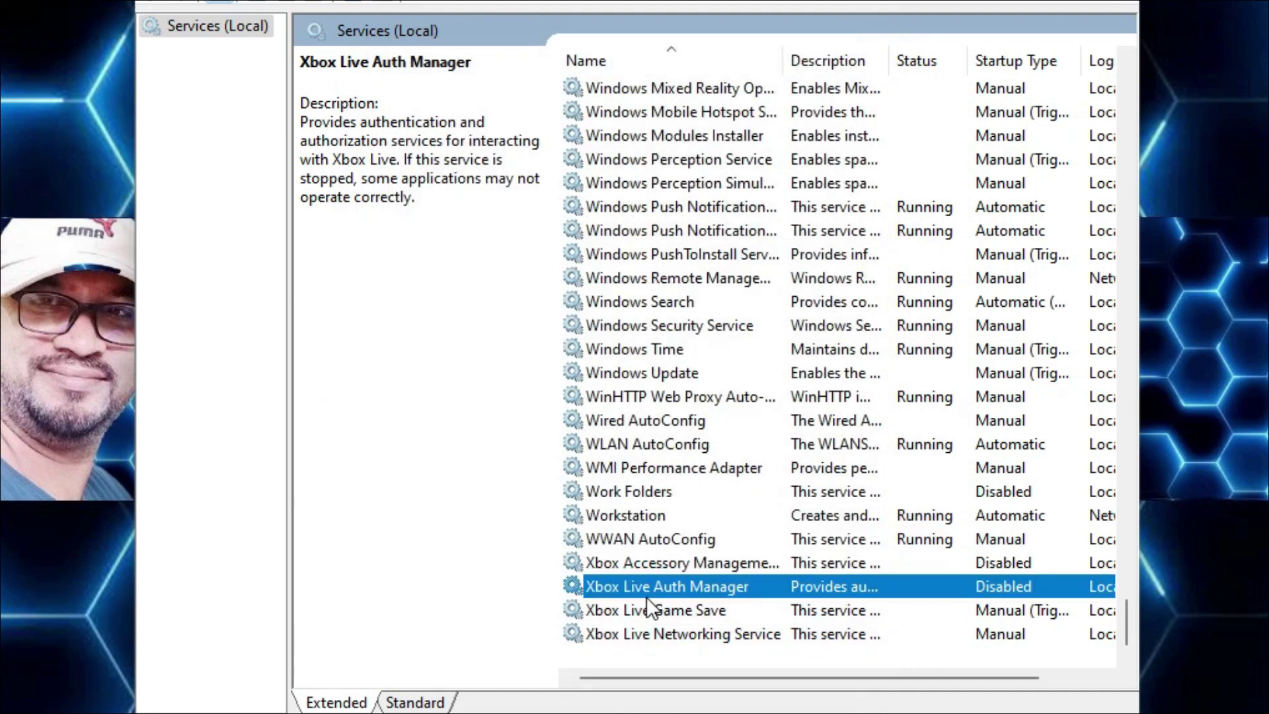
Step: Set the startup type of the Xbox Live Game Save service to Disabled and save the change
double_click(648, 613)
click(572, 314)
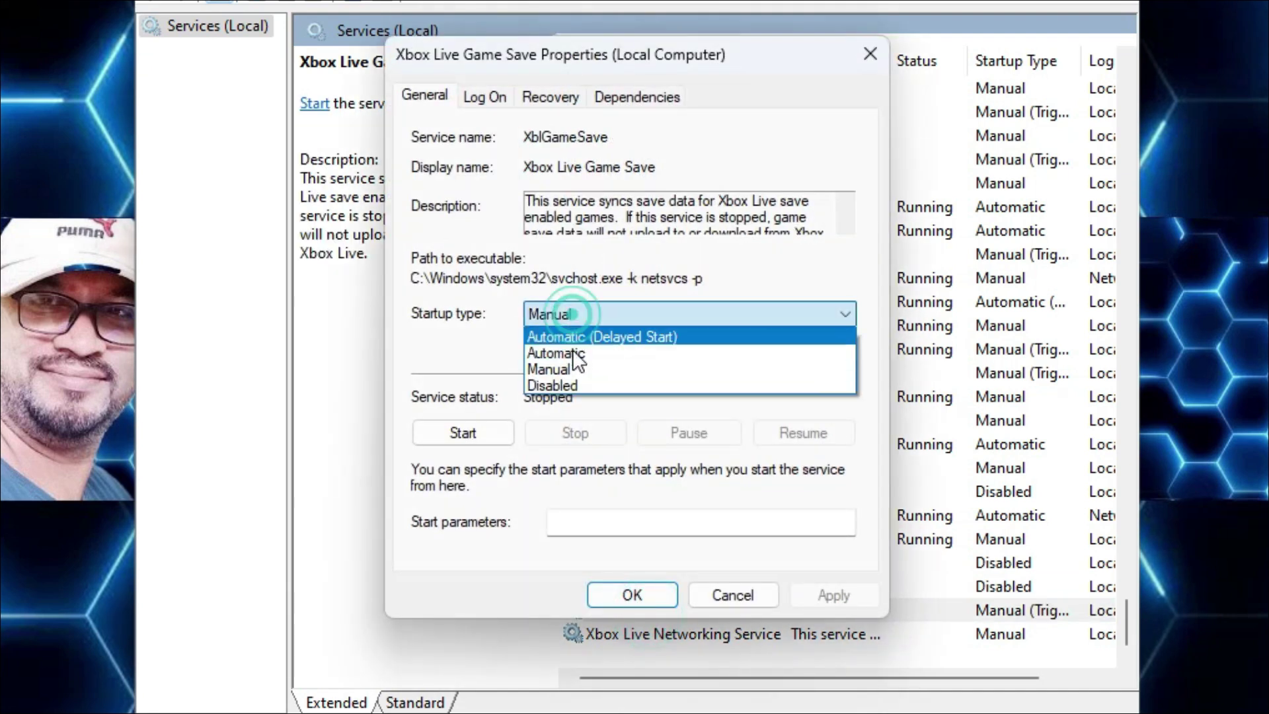
click(562, 388)
click(822, 593)
click(624, 596)
Step: Set the startup type of Xbox Live Networking Service to Disabled, save the change and close the Services window
click(633, 632)
double_click(633, 633)
click(575, 315)
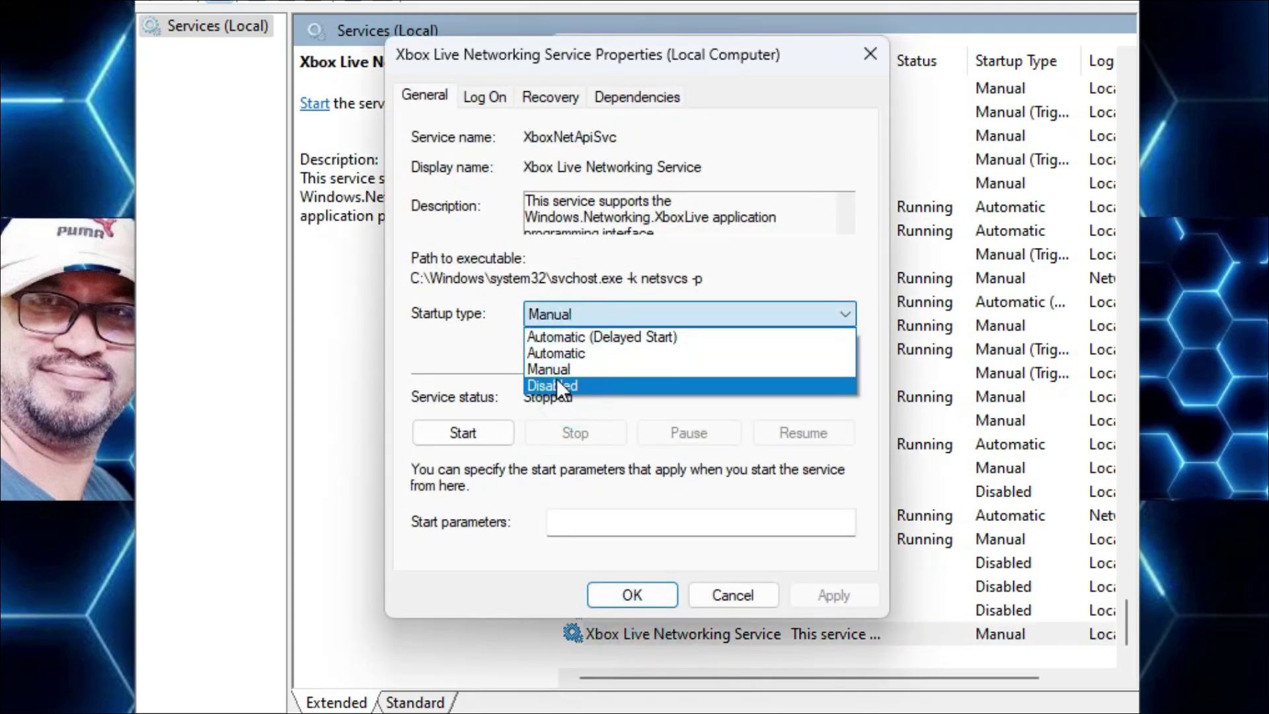
click(556, 385)
click(820, 595)
click(628, 596)
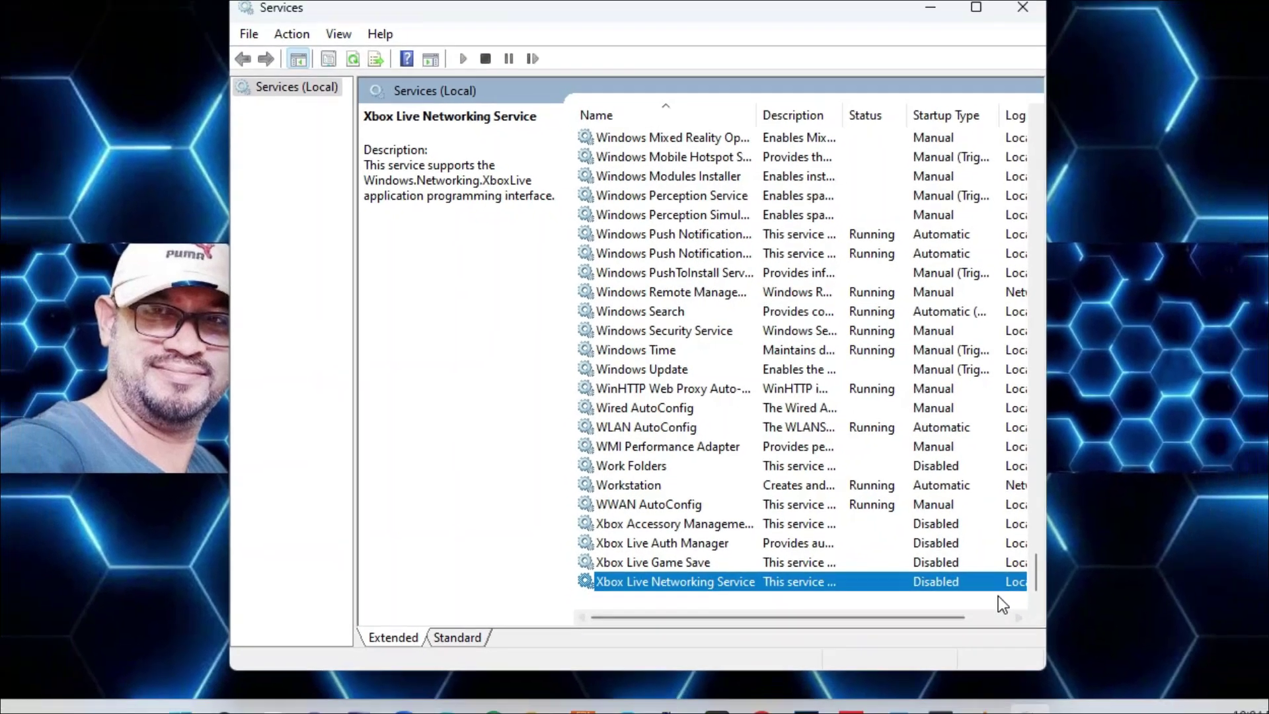
scroll(793, 410, up, 7)
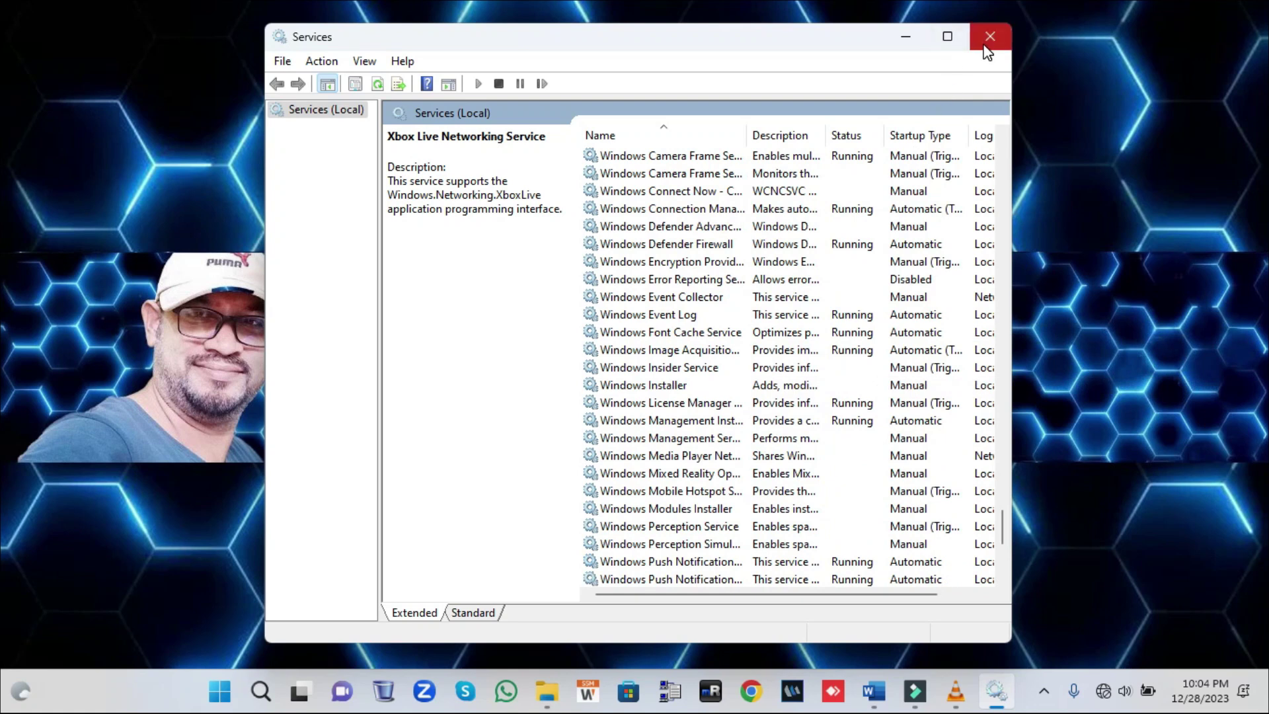
click(986, 43)
Step: Open Task Manager, check the CPU performance figures including the process count, and close it
right_click(260, 691)
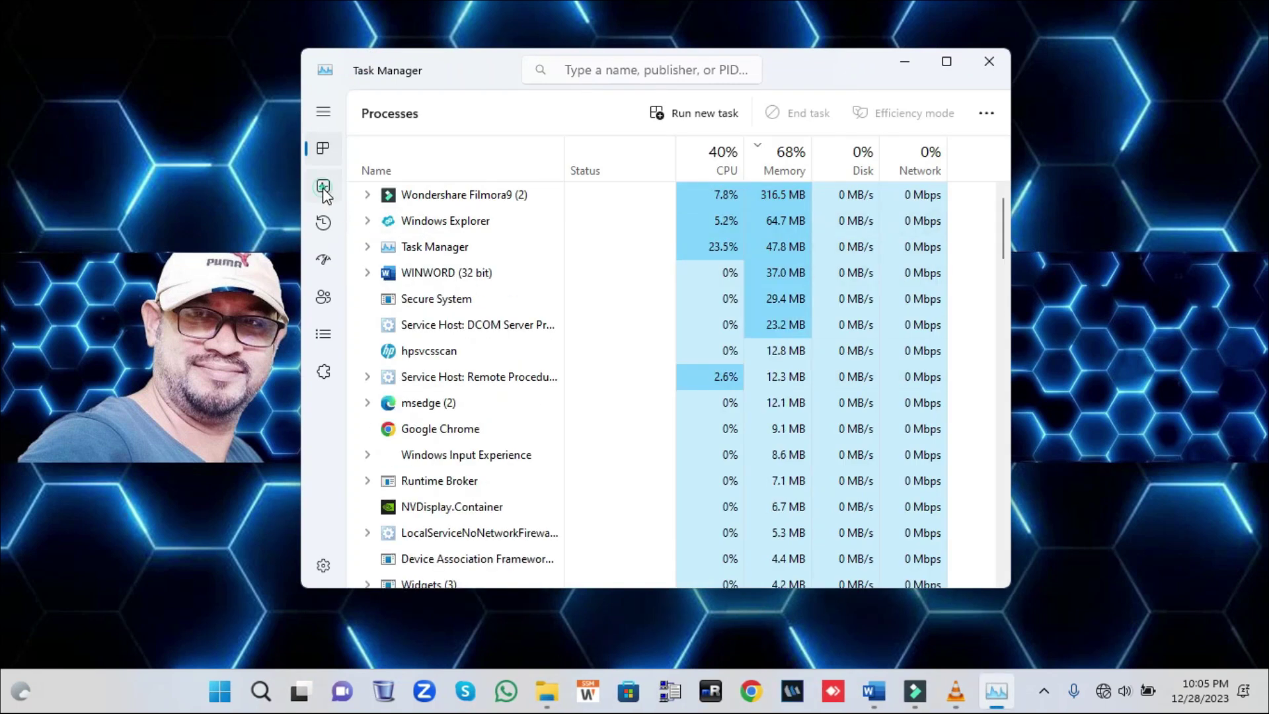
click(323, 186)
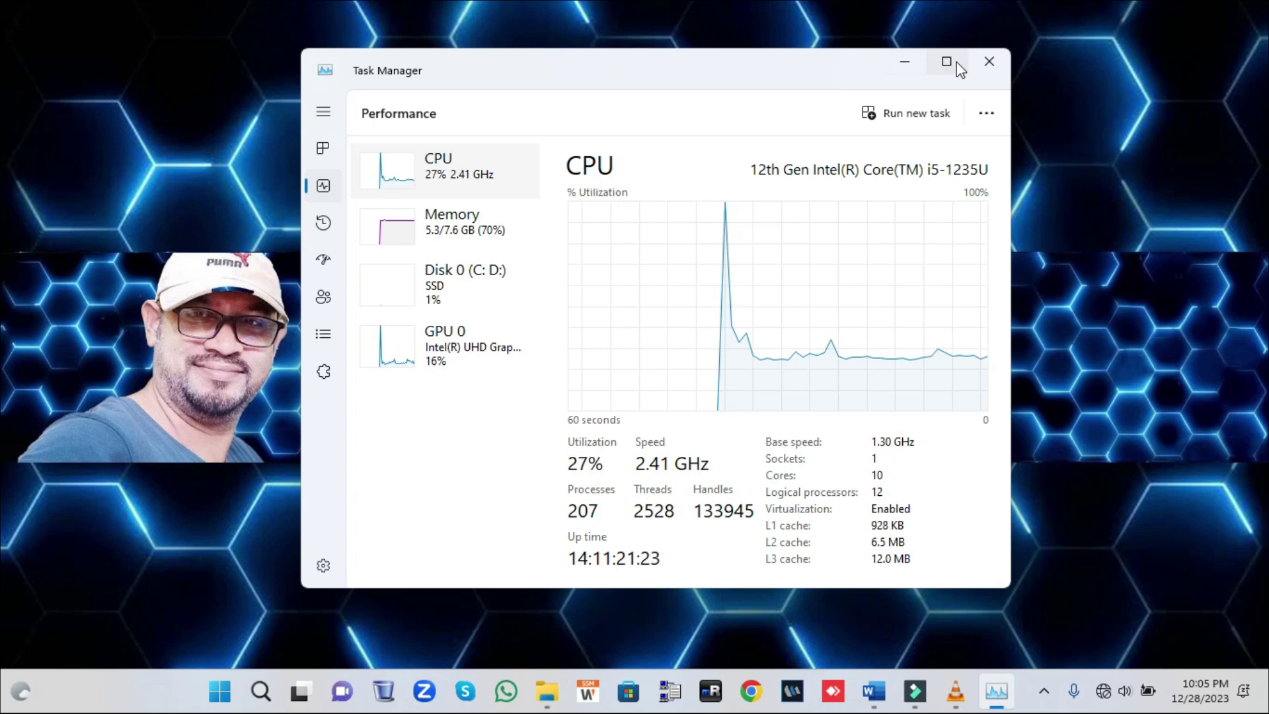
click(989, 61)
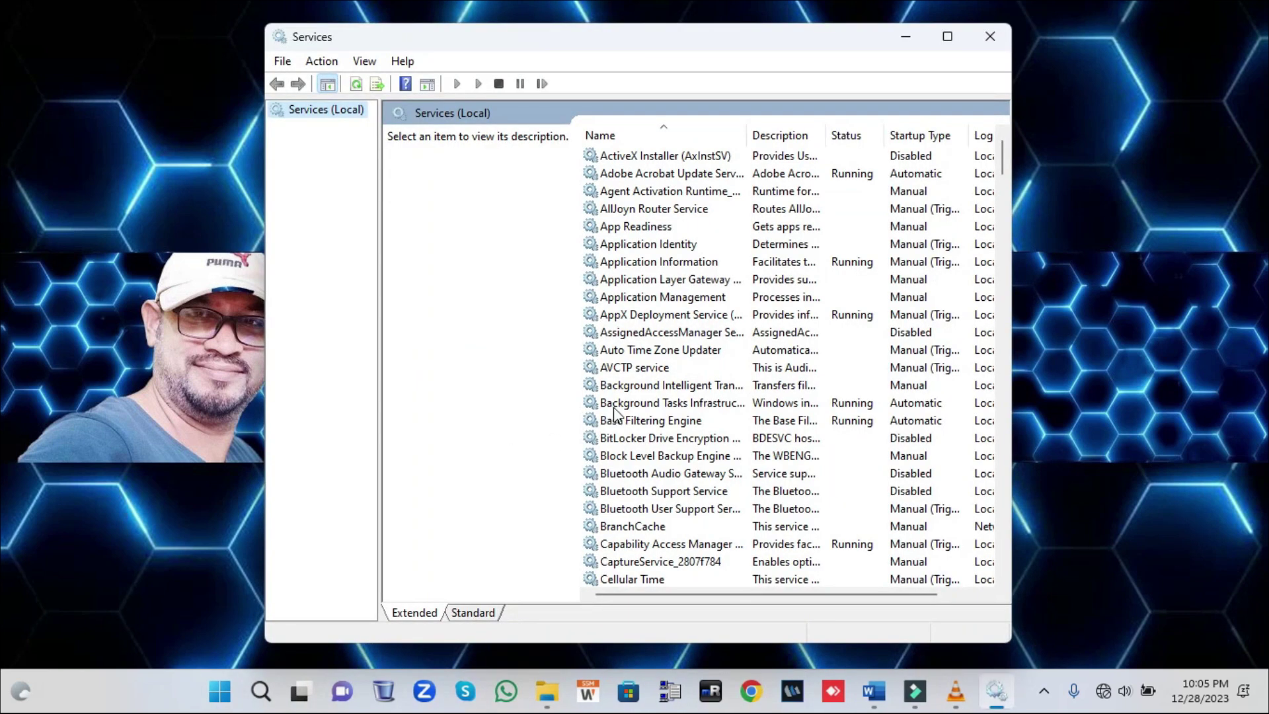
Step: Set the startup type of the SysMain service to Disabled, stop the running service and save the change
click(617, 382)
key(s)
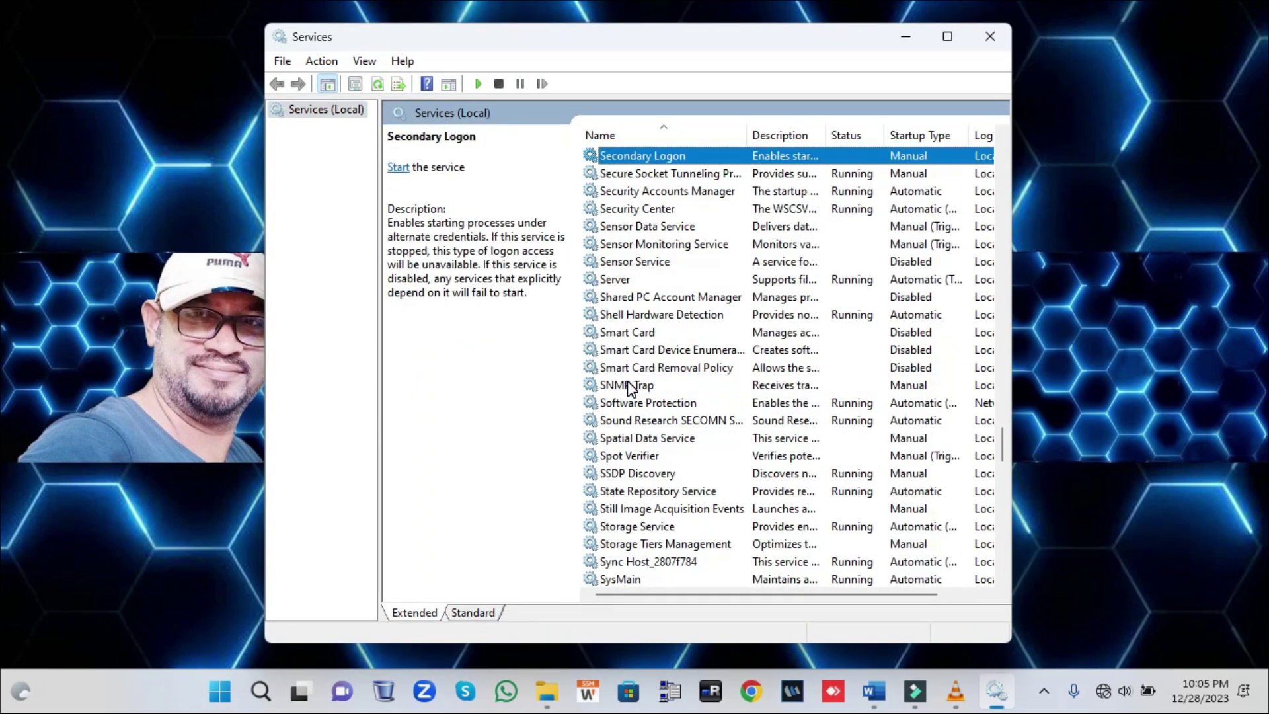
key(y)
key(s)
double_click(638, 211)
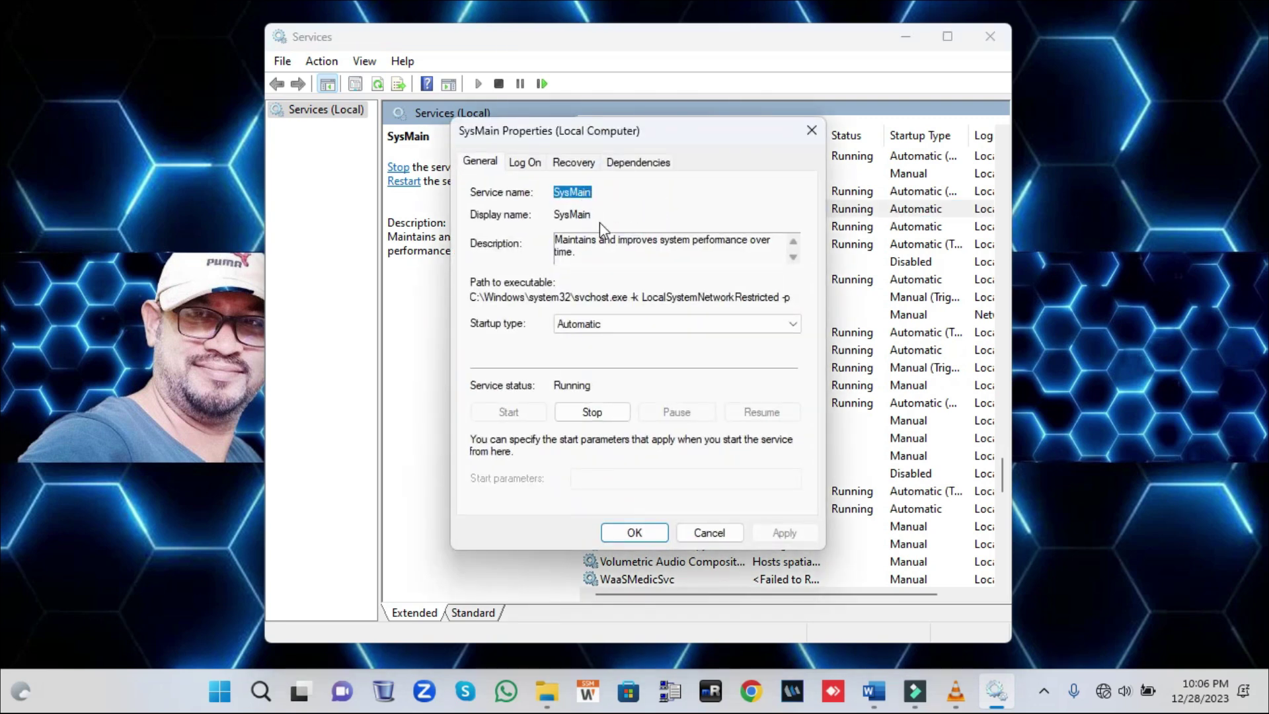
click(580, 325)
click(582, 378)
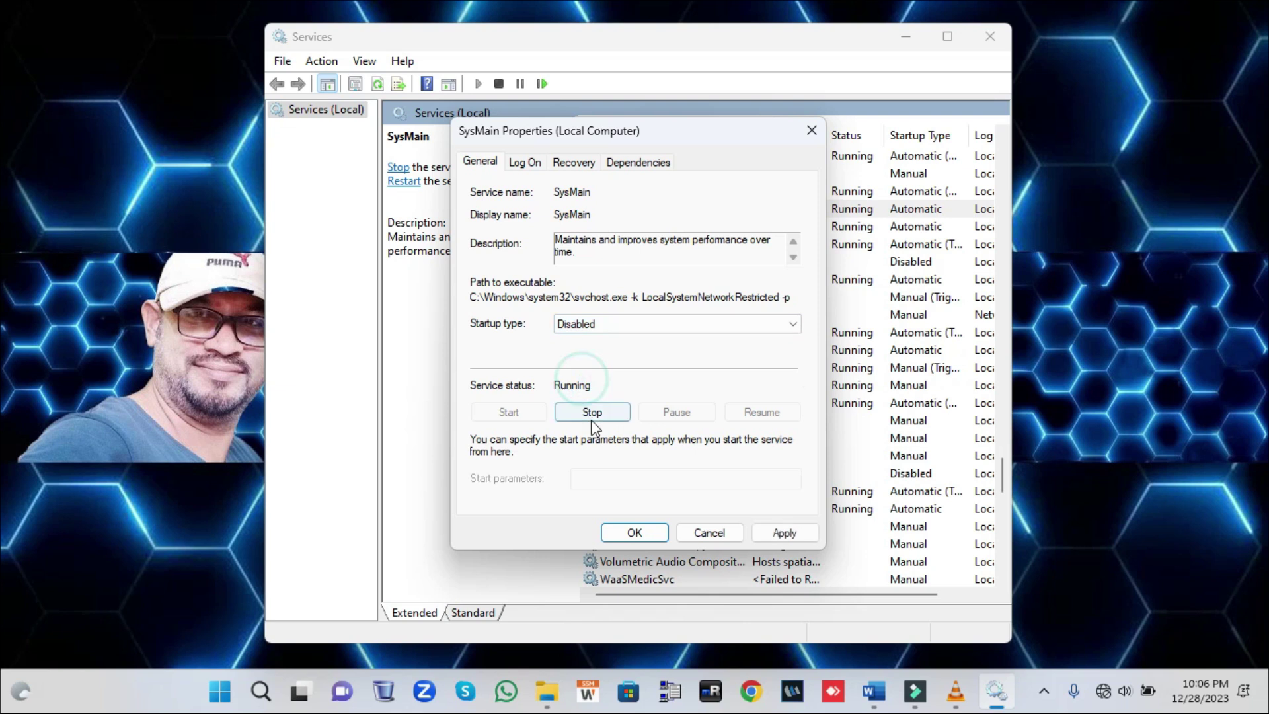
click(586, 411)
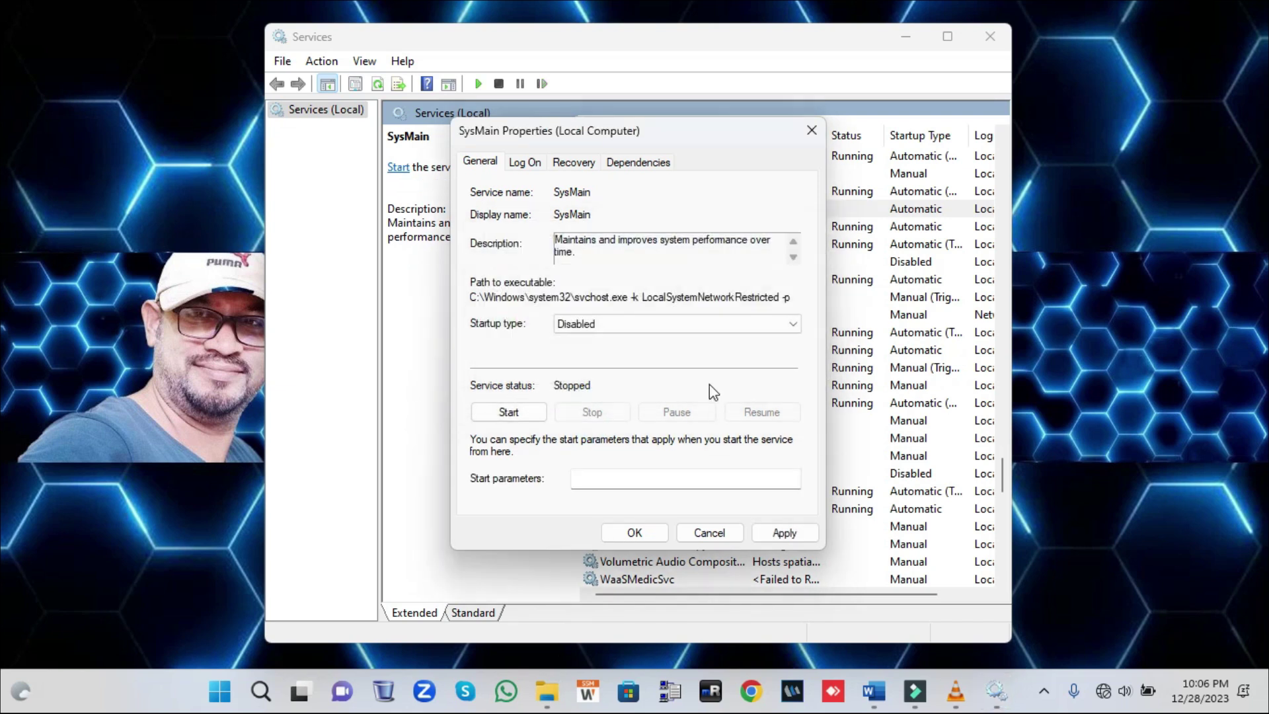
click(769, 529)
click(635, 533)
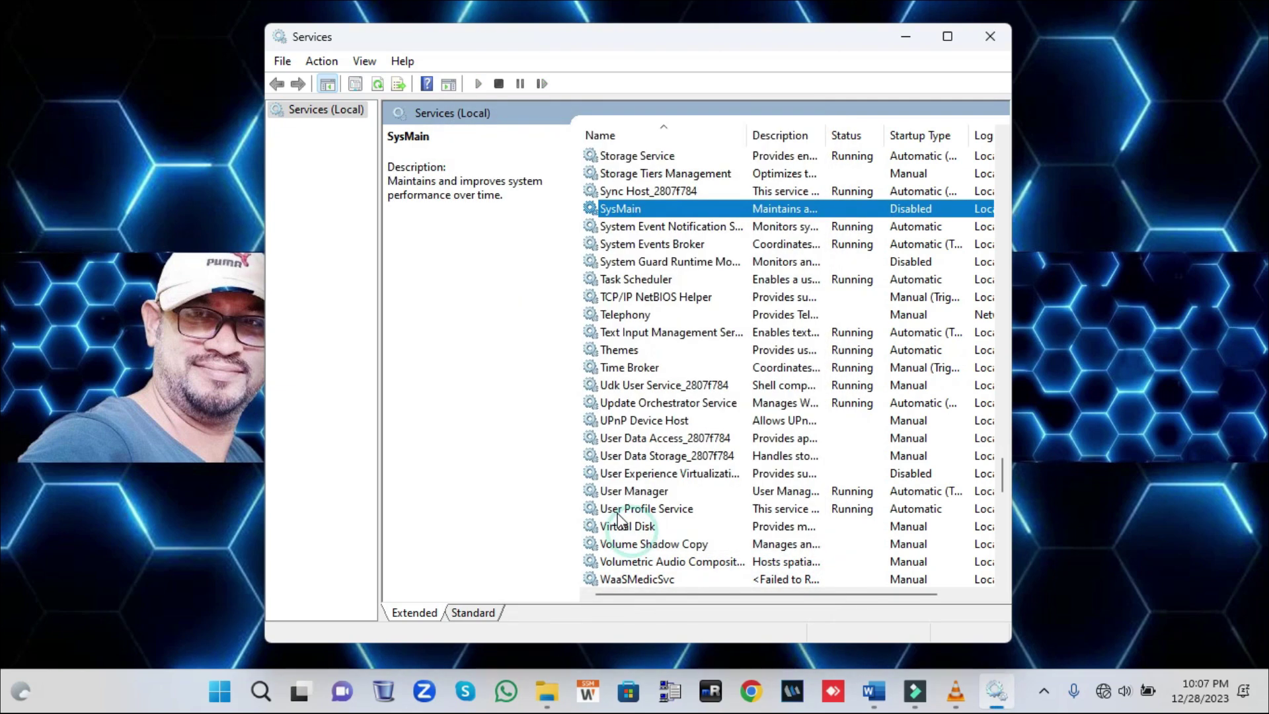
Step: Open Task Manager, examine the CPU performance figures including processes and utilization, and minimize the Services window behind it
right_click(1023, 689)
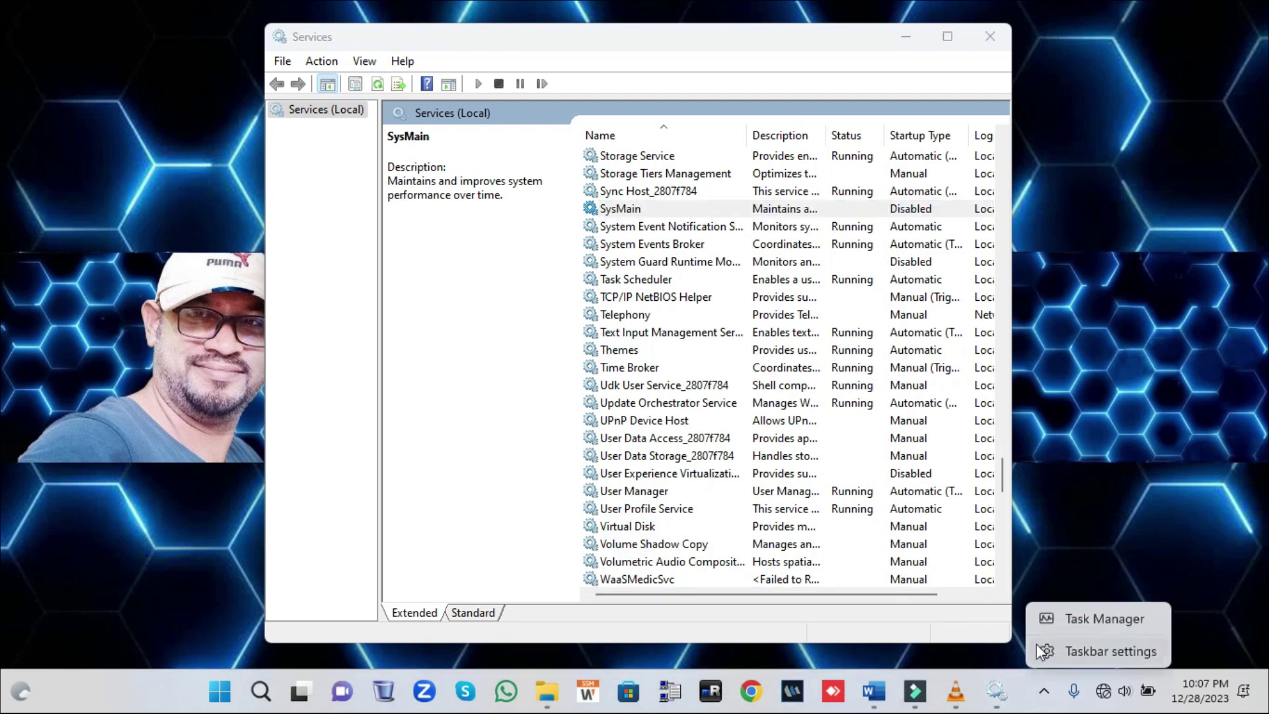
click(1062, 621)
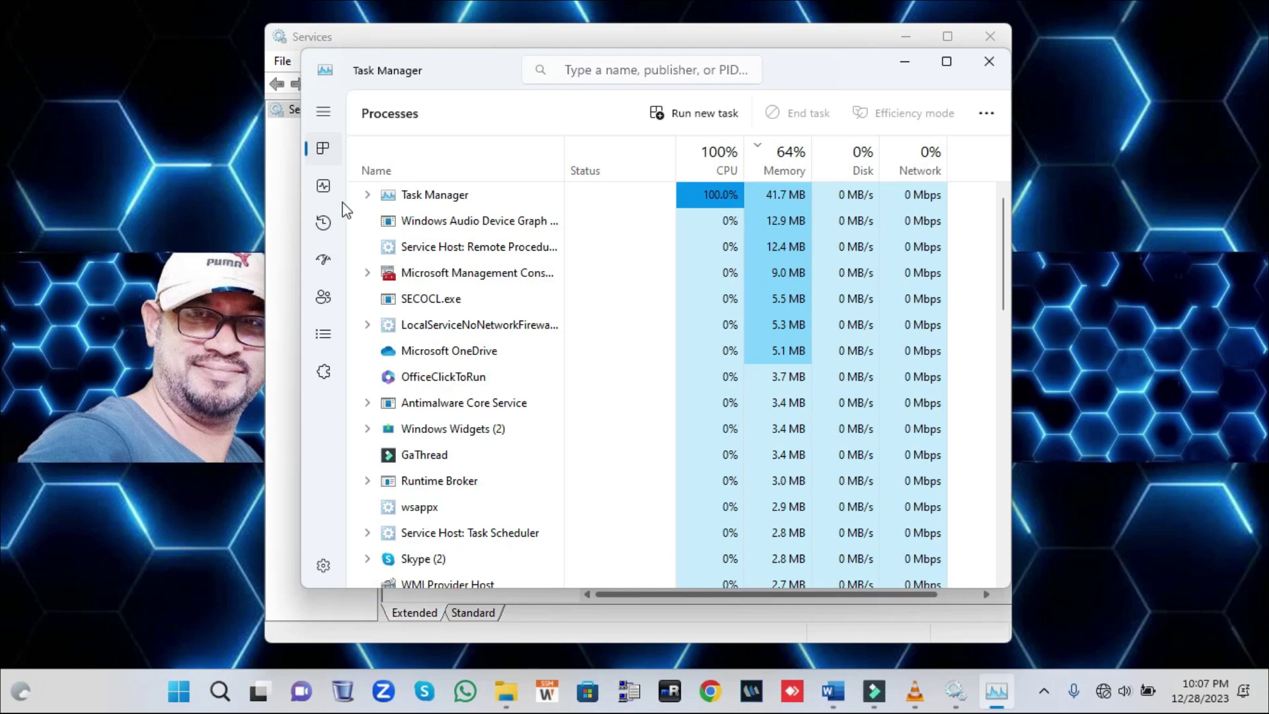
click(328, 190)
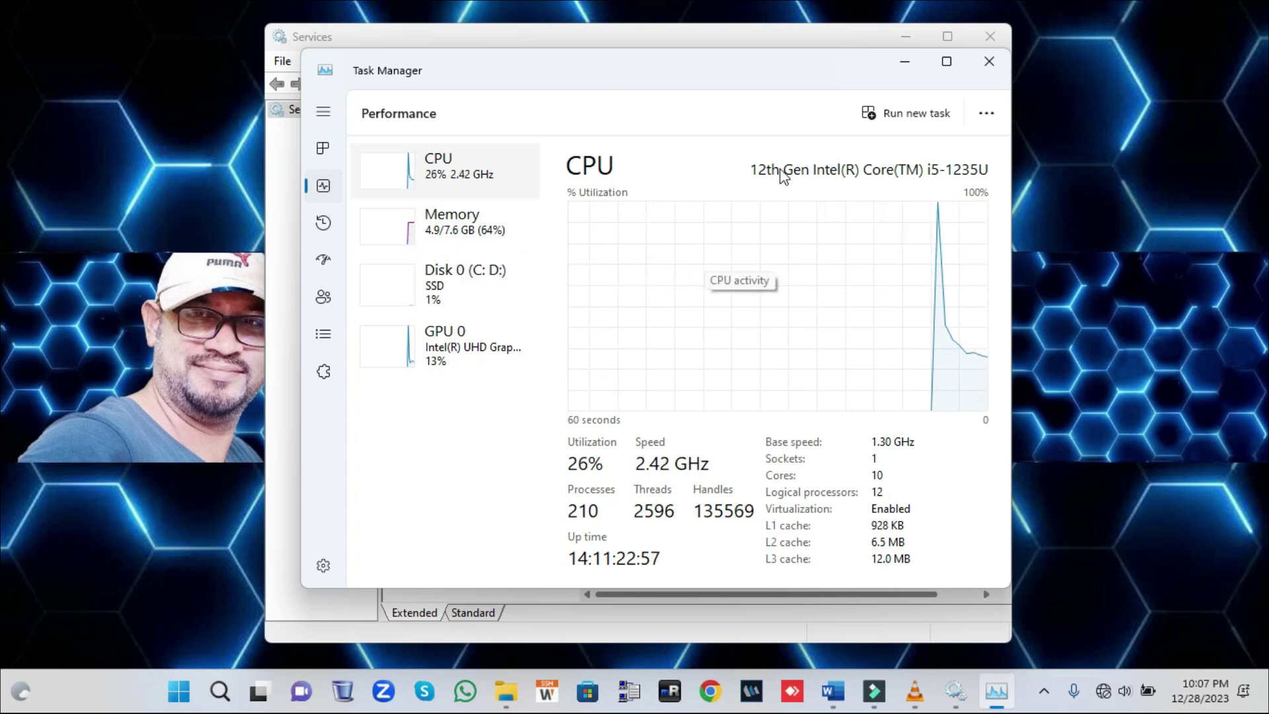
click(904, 39)
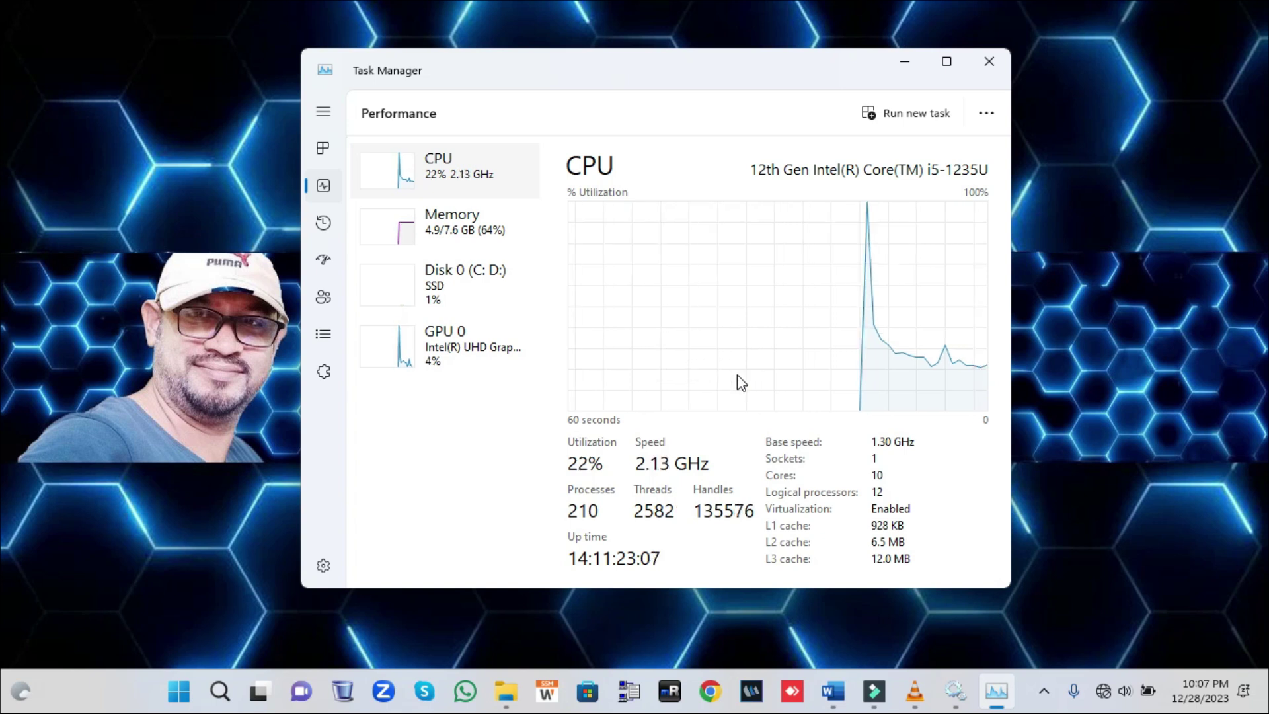
right_click(666, 371)
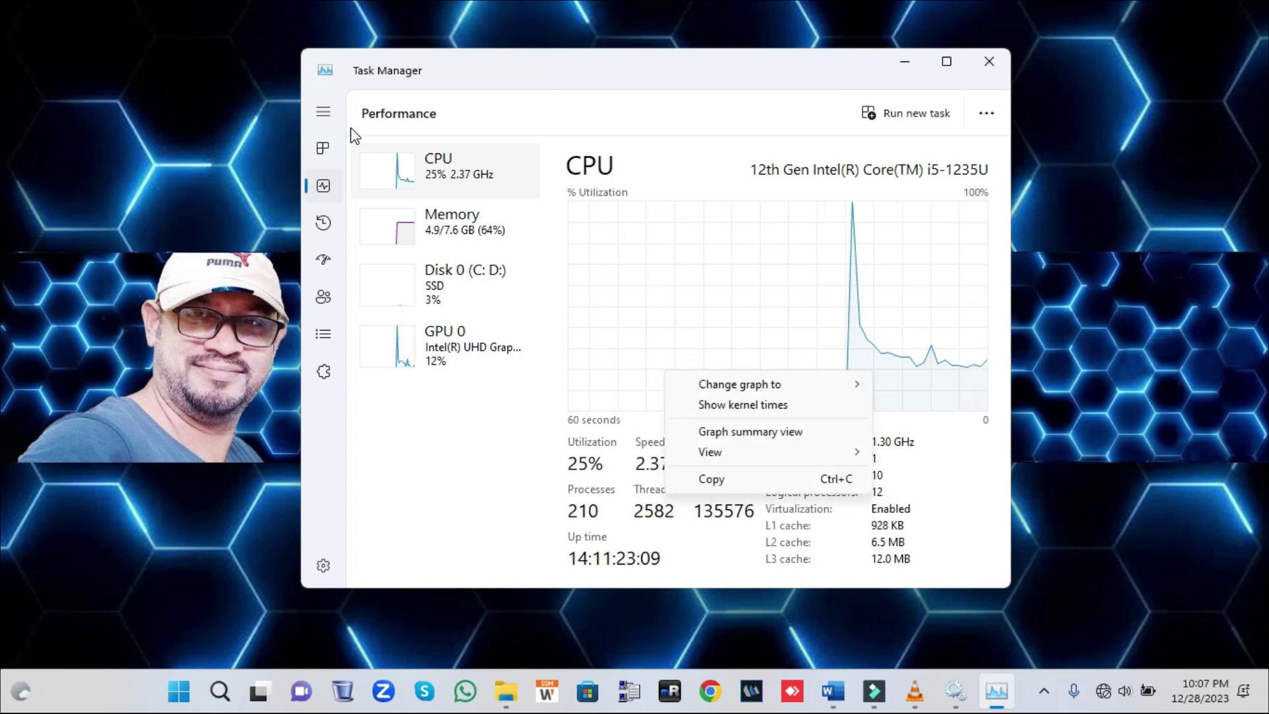
click(663, 103)
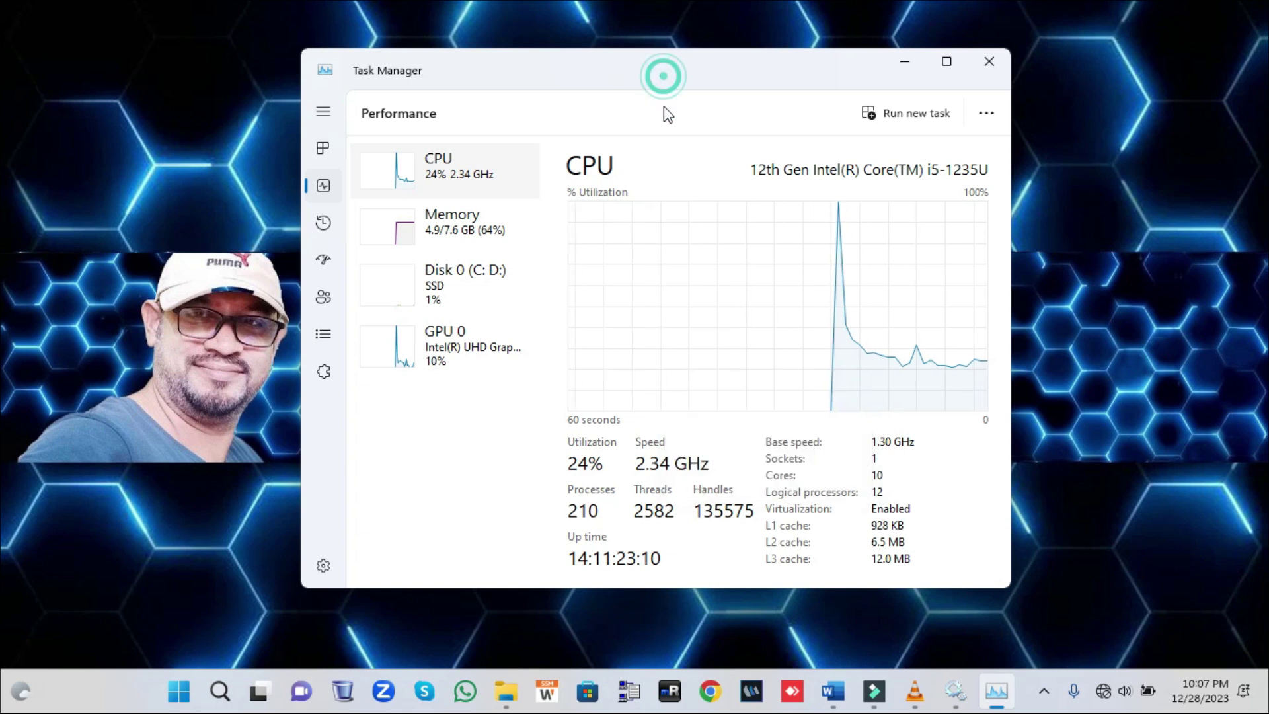